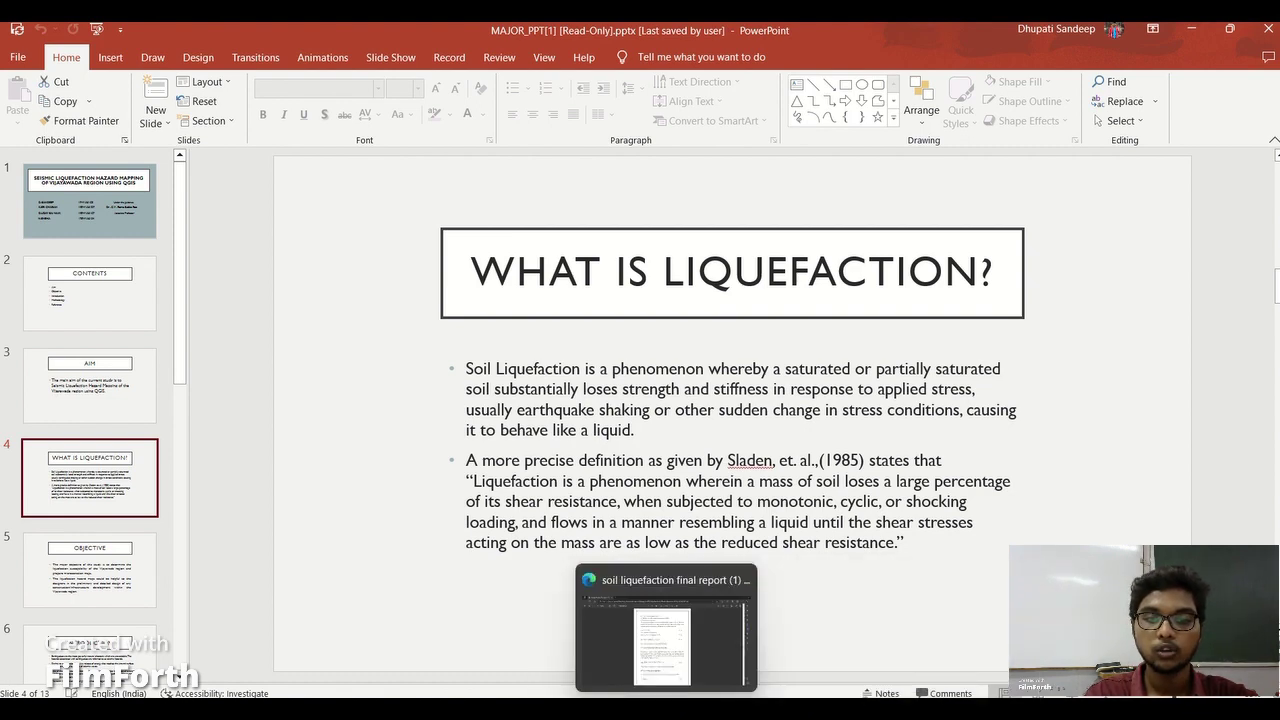
# Show the soil liquefaction report full screen and page ahead to the SPT section on page 18.
pyautogui.click(650, 582)
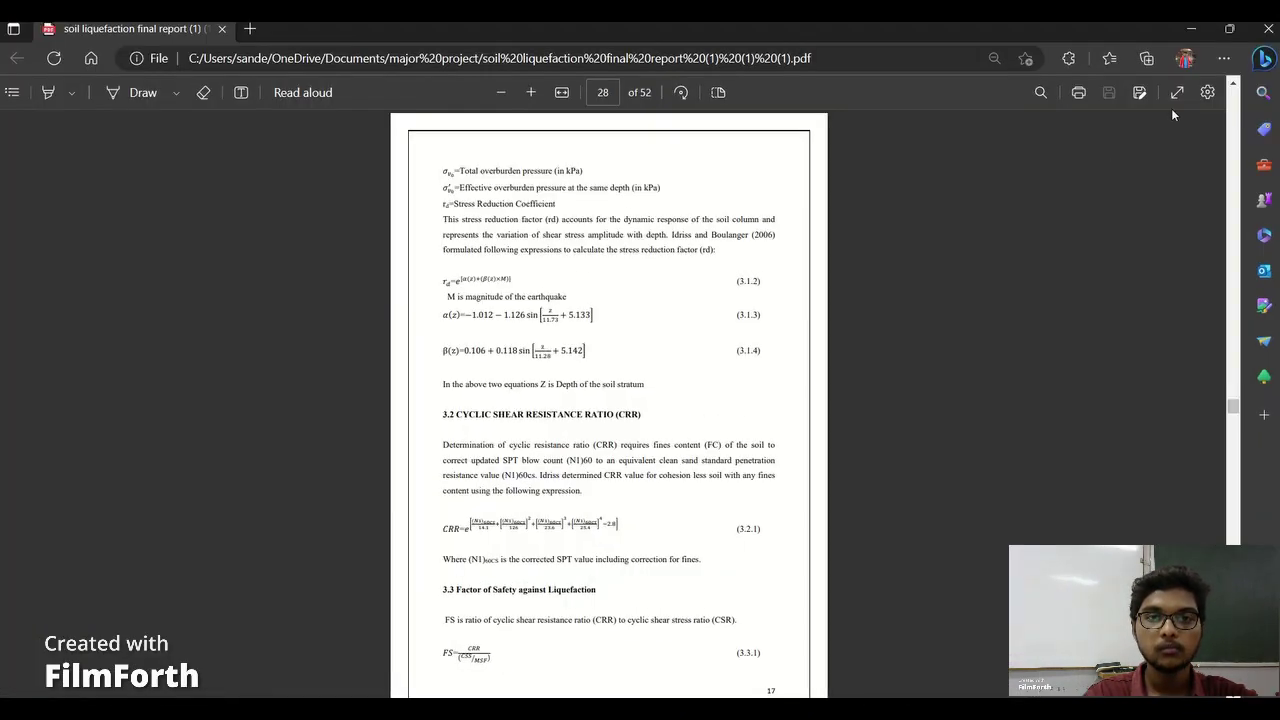
pyautogui.click(1177, 93)
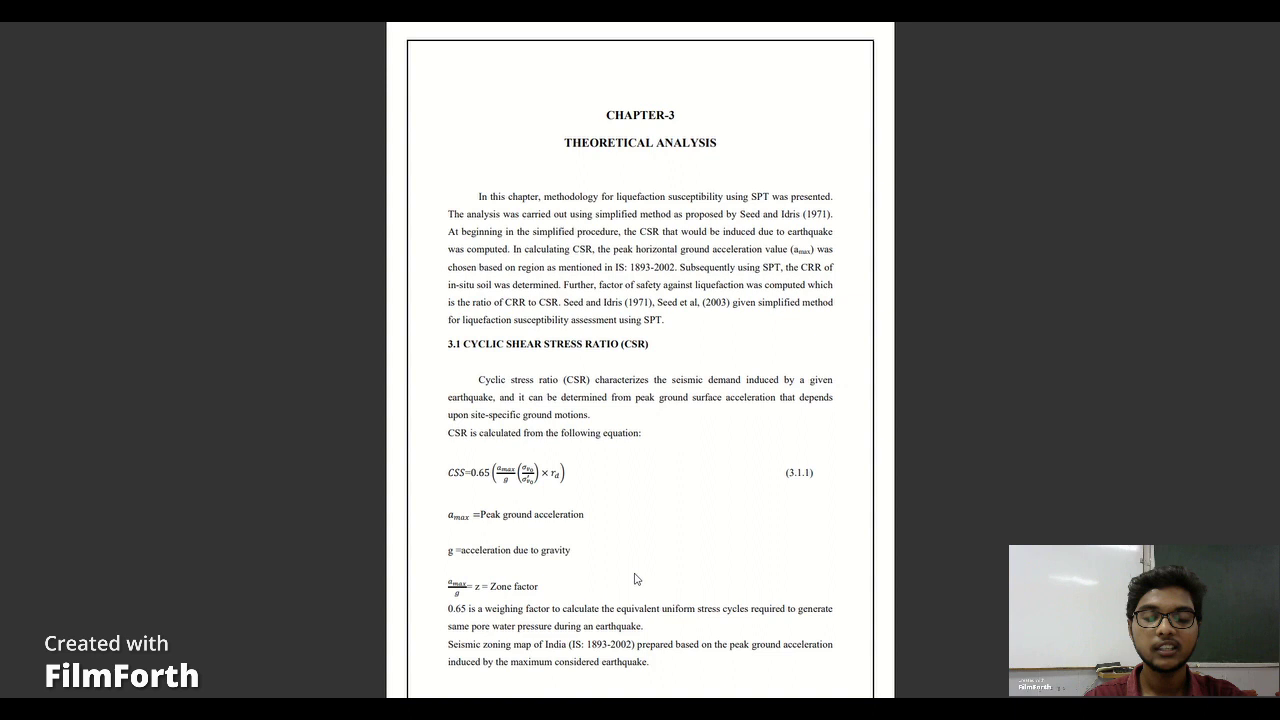
pyautogui.scroll(-5, 634, 579)
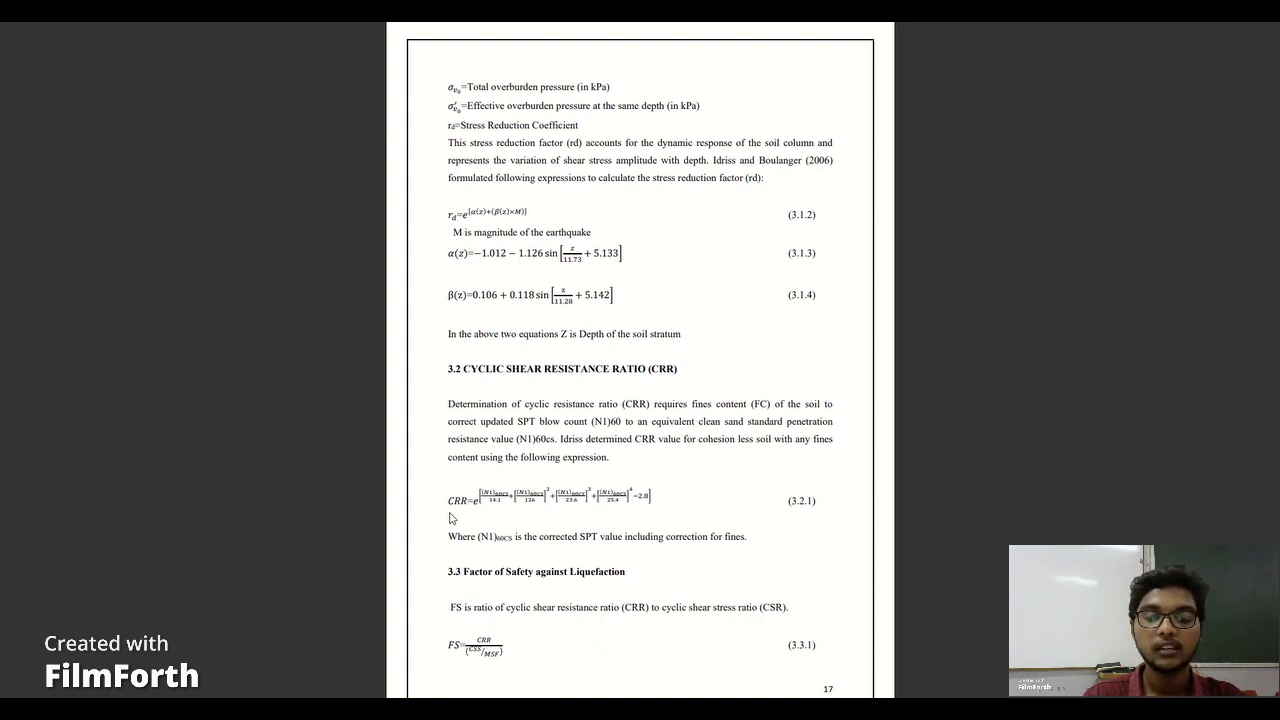
pyautogui.press('Right')
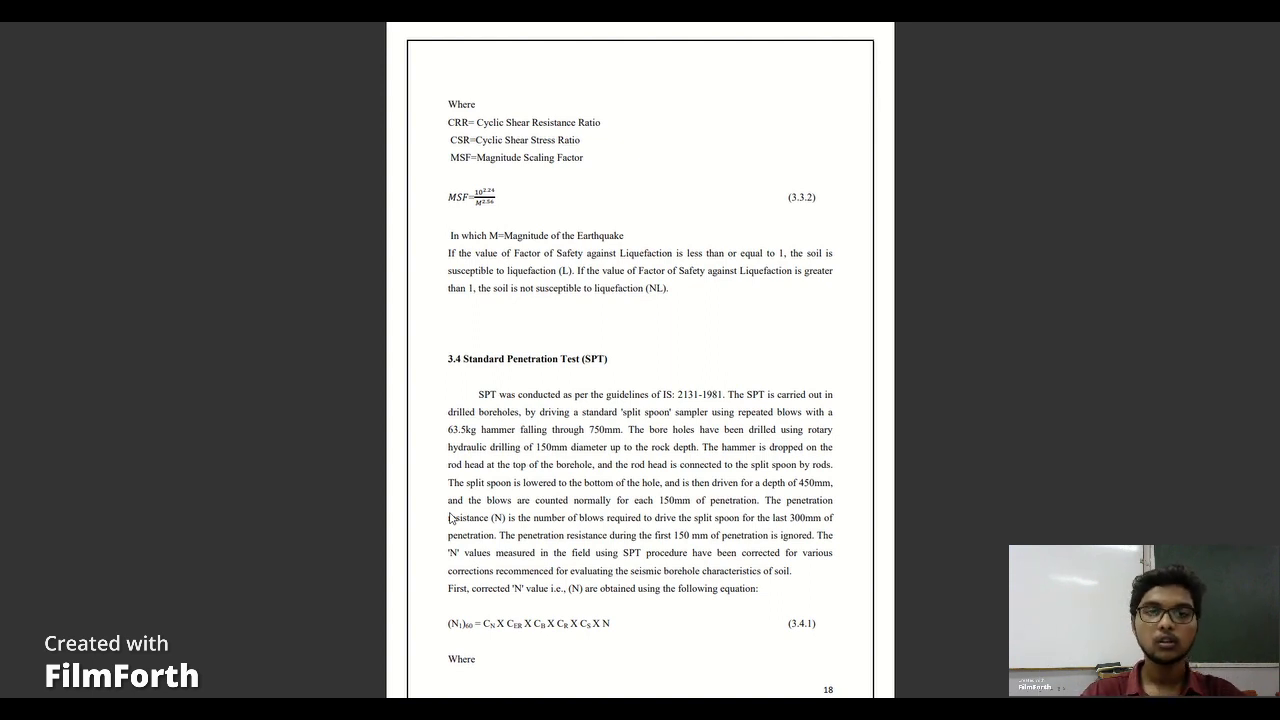
# Read the liquefaction potential index page, then return to page 17 and leave full screen.
pyautogui.scroll(-3, 450, 518)
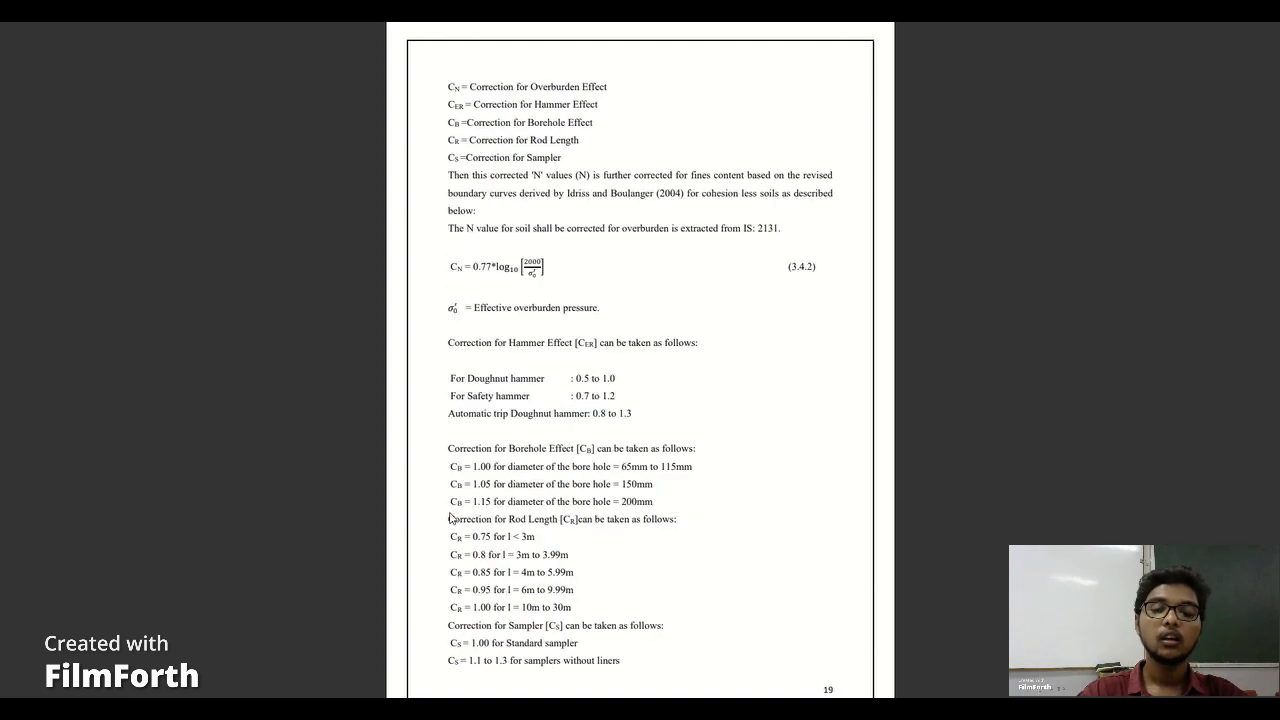
pyautogui.scroll(-3, 450, 518)
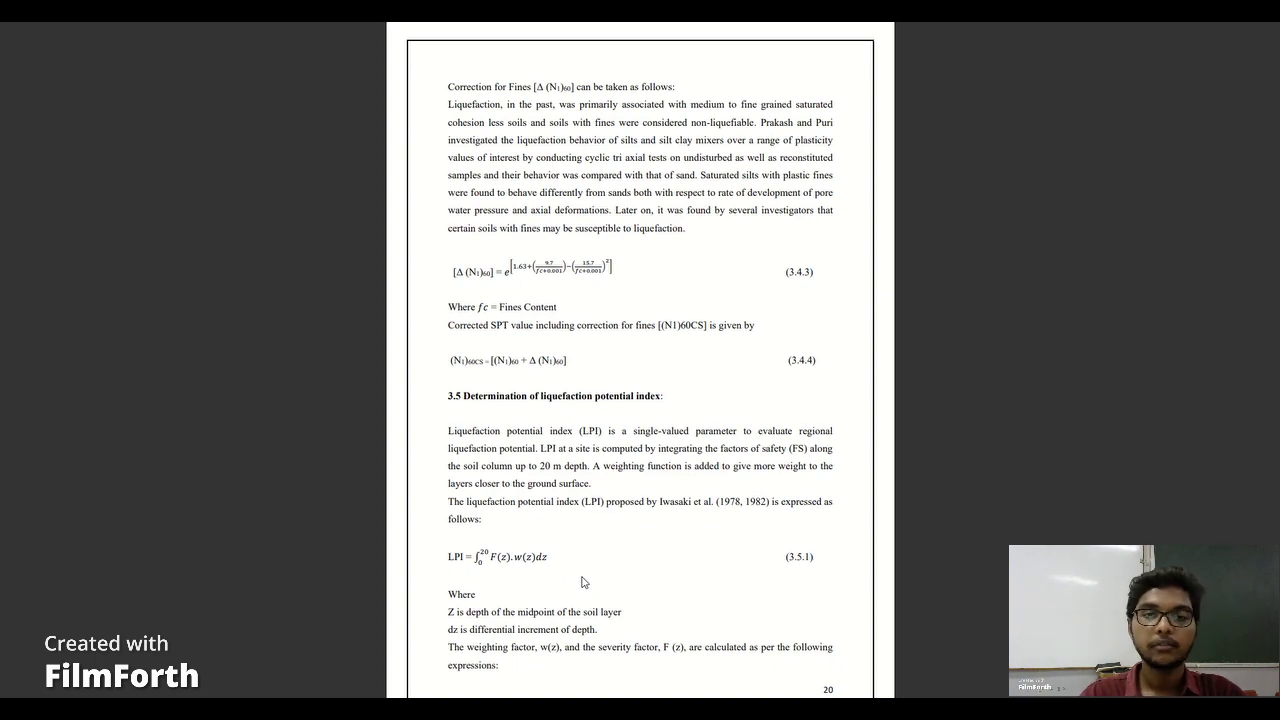
pyautogui.press('pageup')
pyautogui.press('pageup')
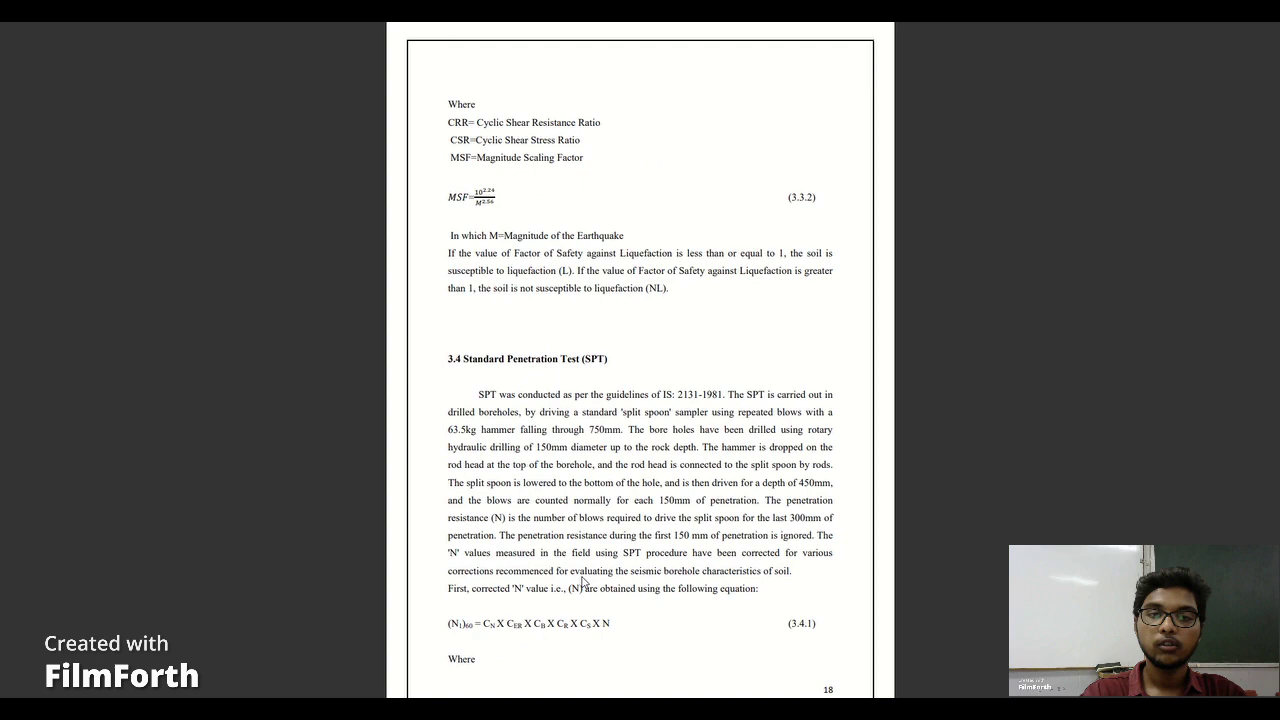
pyautogui.press('pageup')
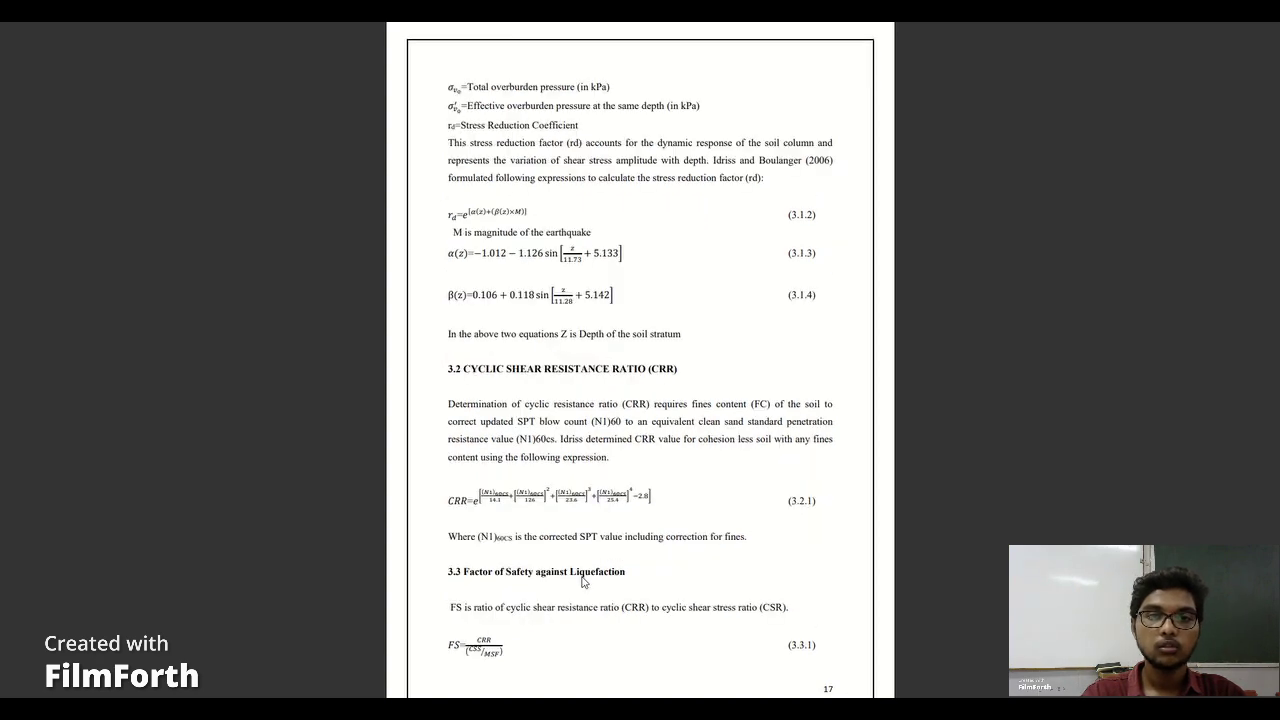
pyautogui.press('F11')
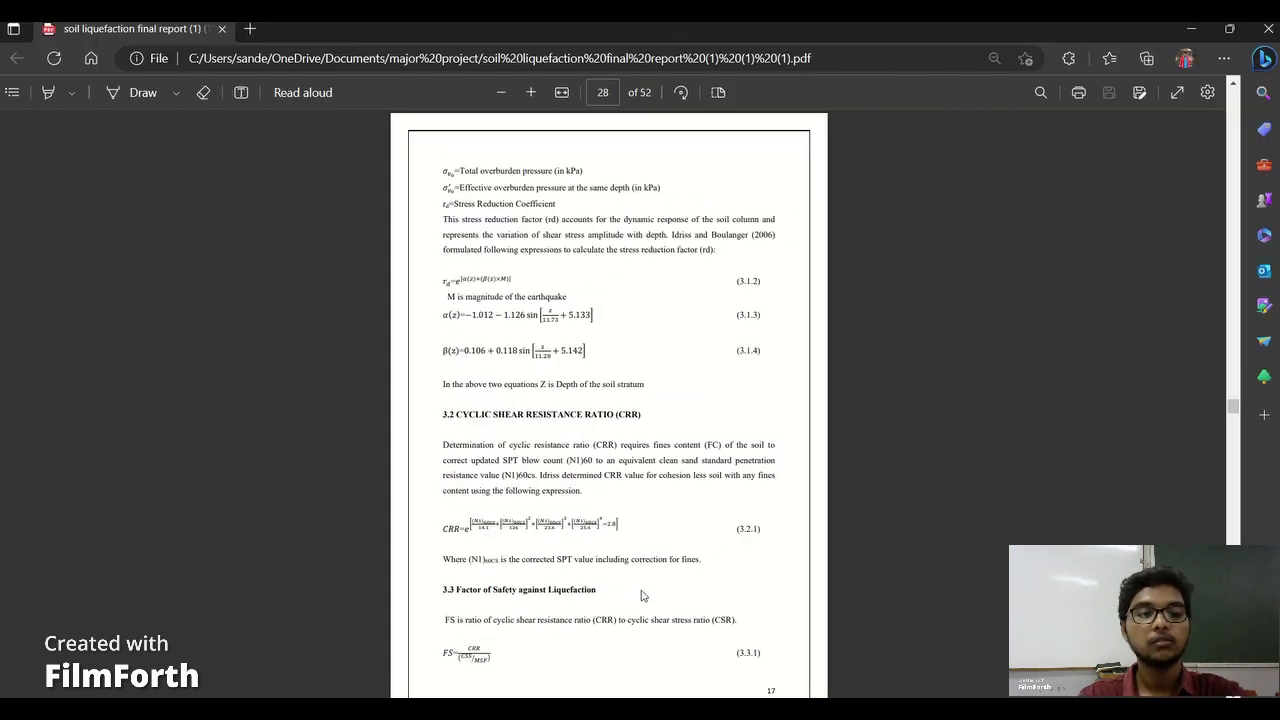
pyautogui.scroll(1, 640, 595)
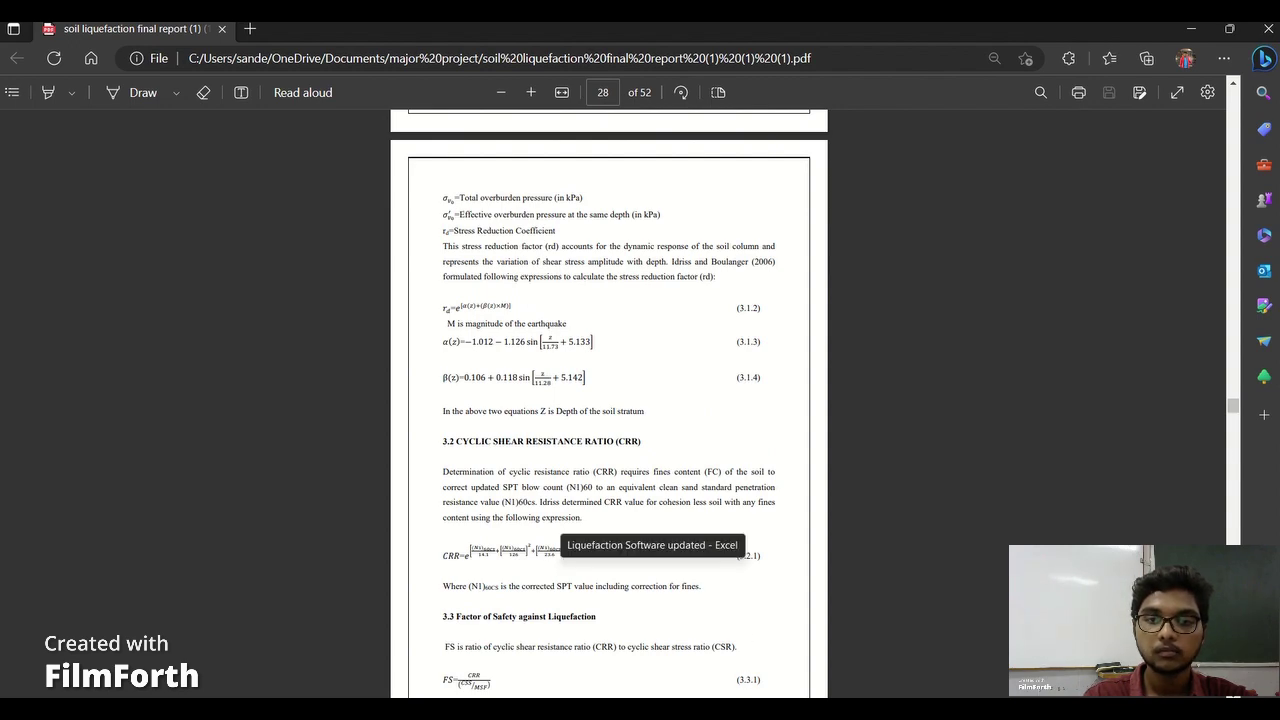
# Switch to the Liquefaction Software updated workbook and scroll the Krishnalanka sheet back to column A.
pyautogui.click(684, 659)
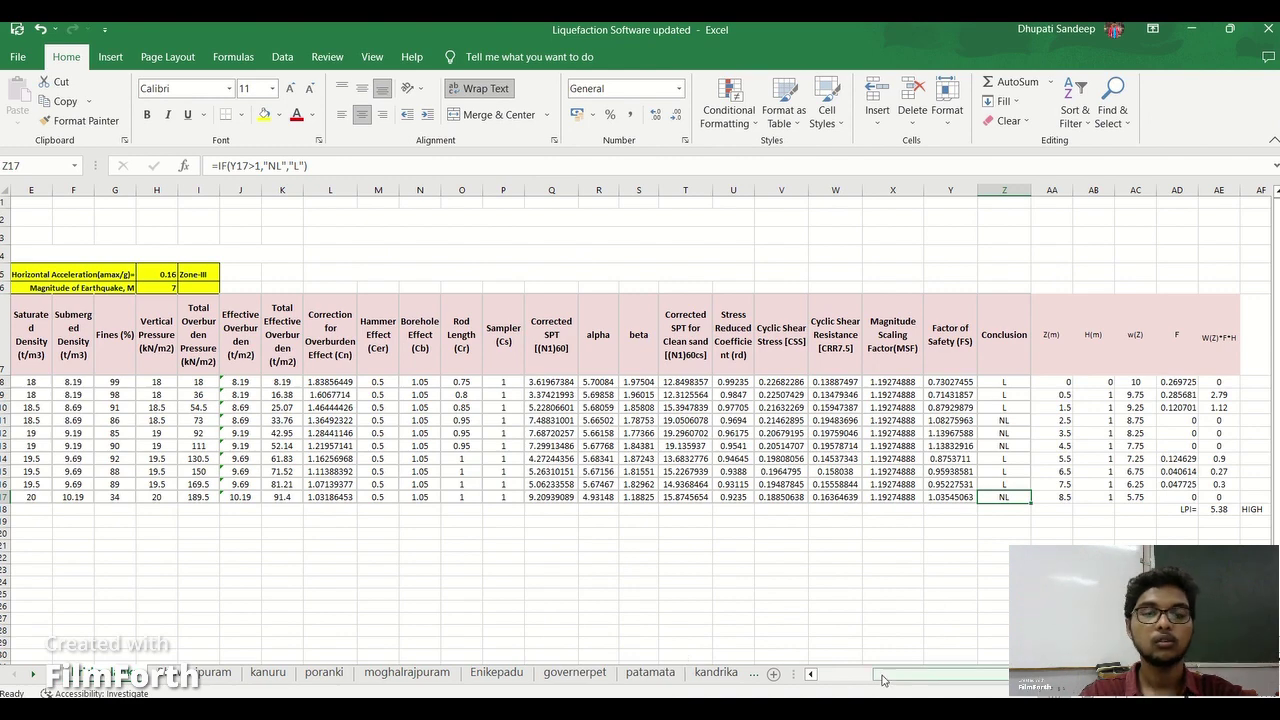
pyautogui.moveTo(884, 680); pyautogui.dragTo(836, 680)
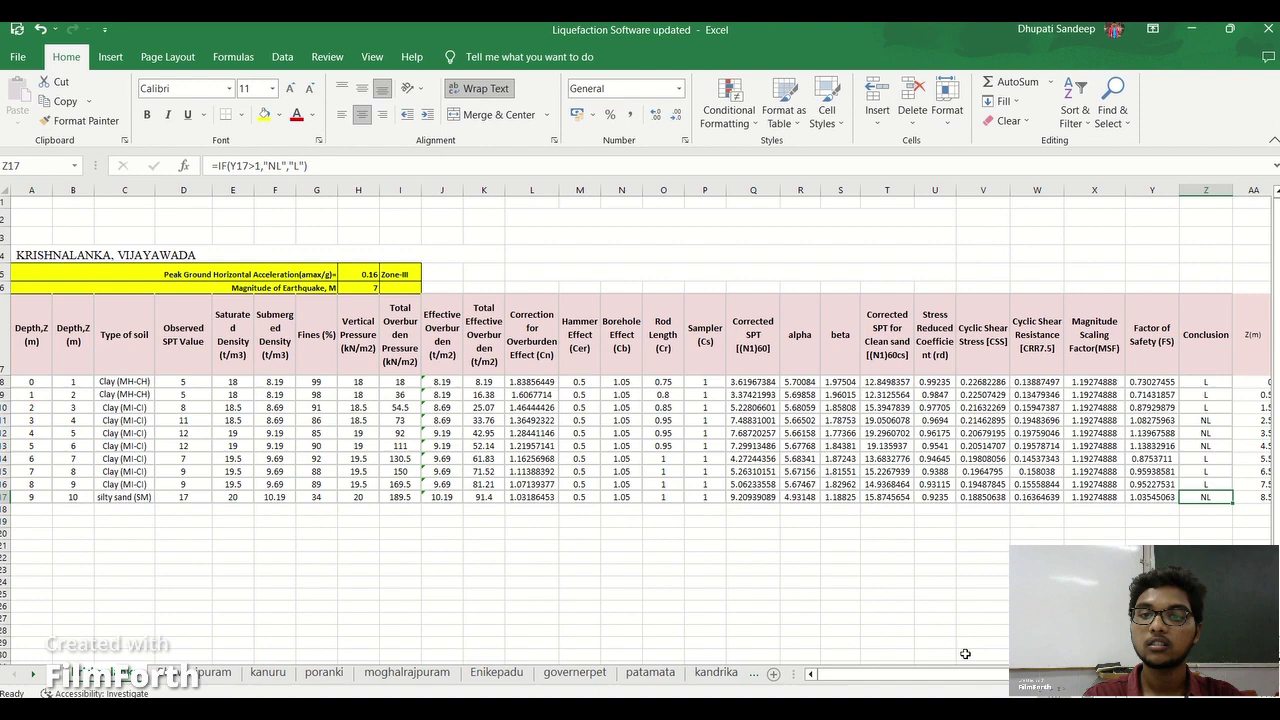
# Scroll across to the Conclusion and LPI columns, then bring up the High School Road Report.
pyautogui.moveTo(965, 676); pyautogui.dragTo(998, 676)
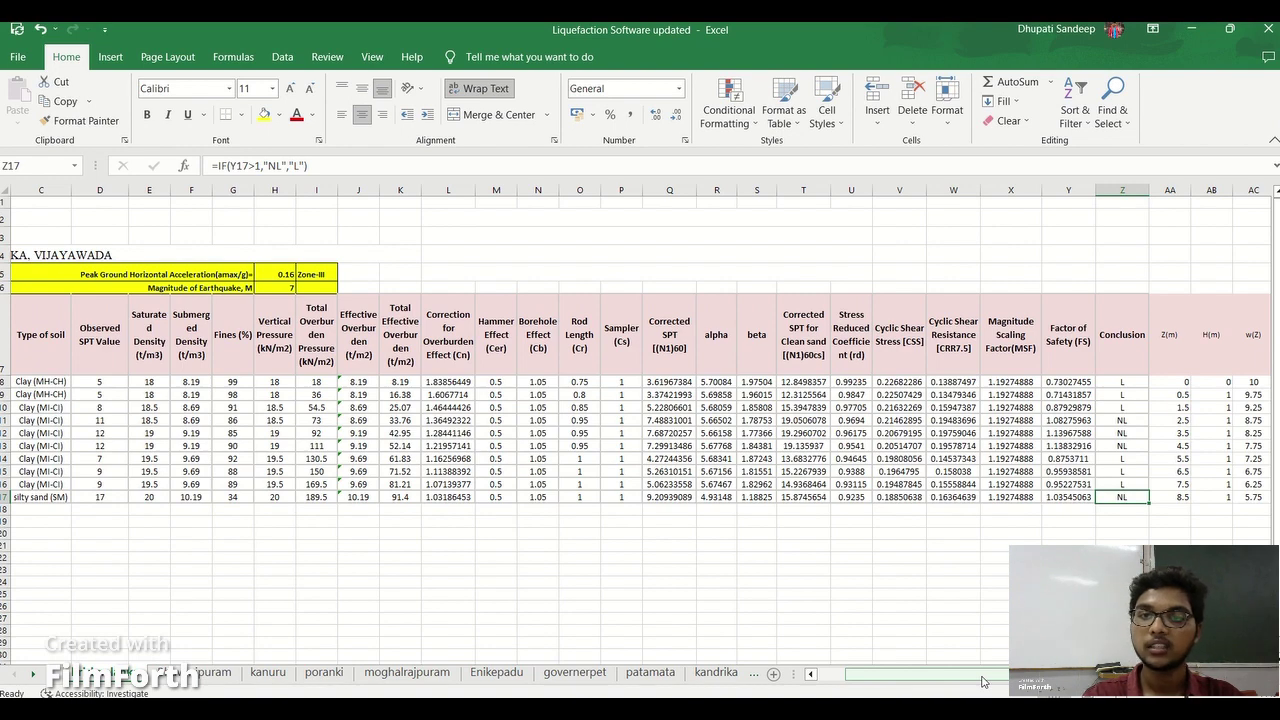
pyautogui.moveTo(983, 682); pyautogui.dragTo(998, 613)
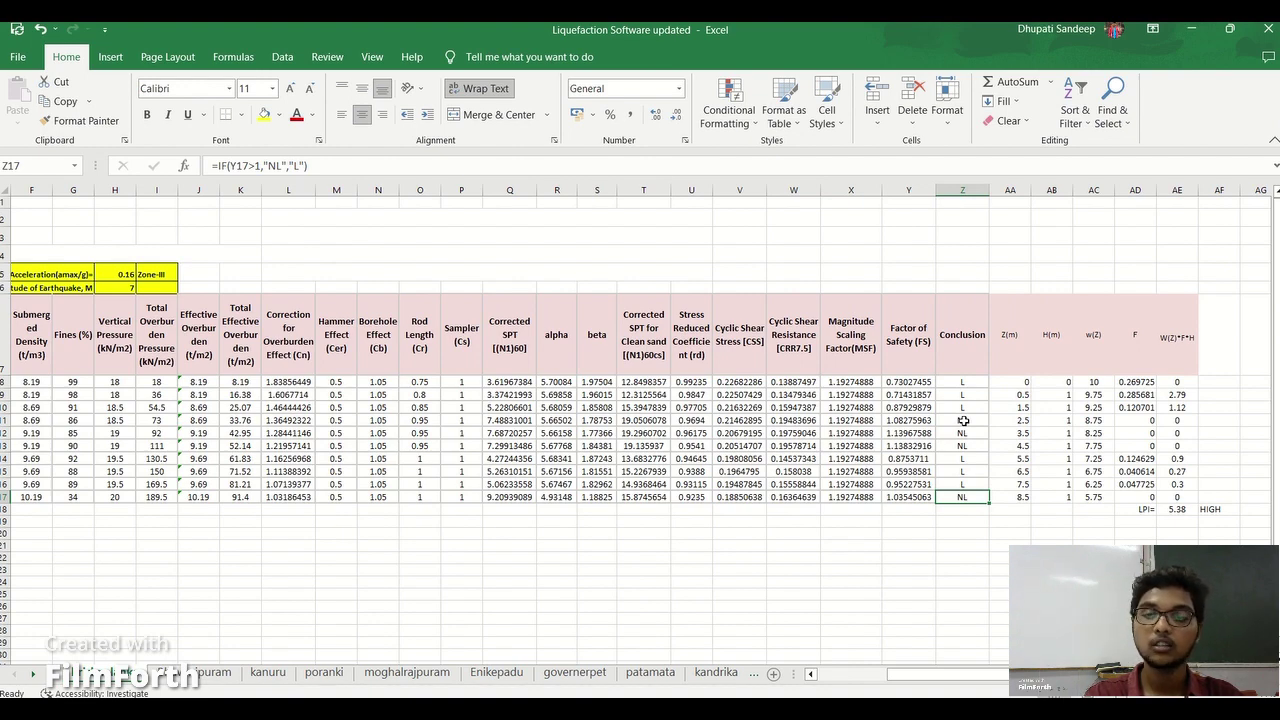
pyautogui.moveTo(993, 684); pyautogui.dragTo(856, 685)
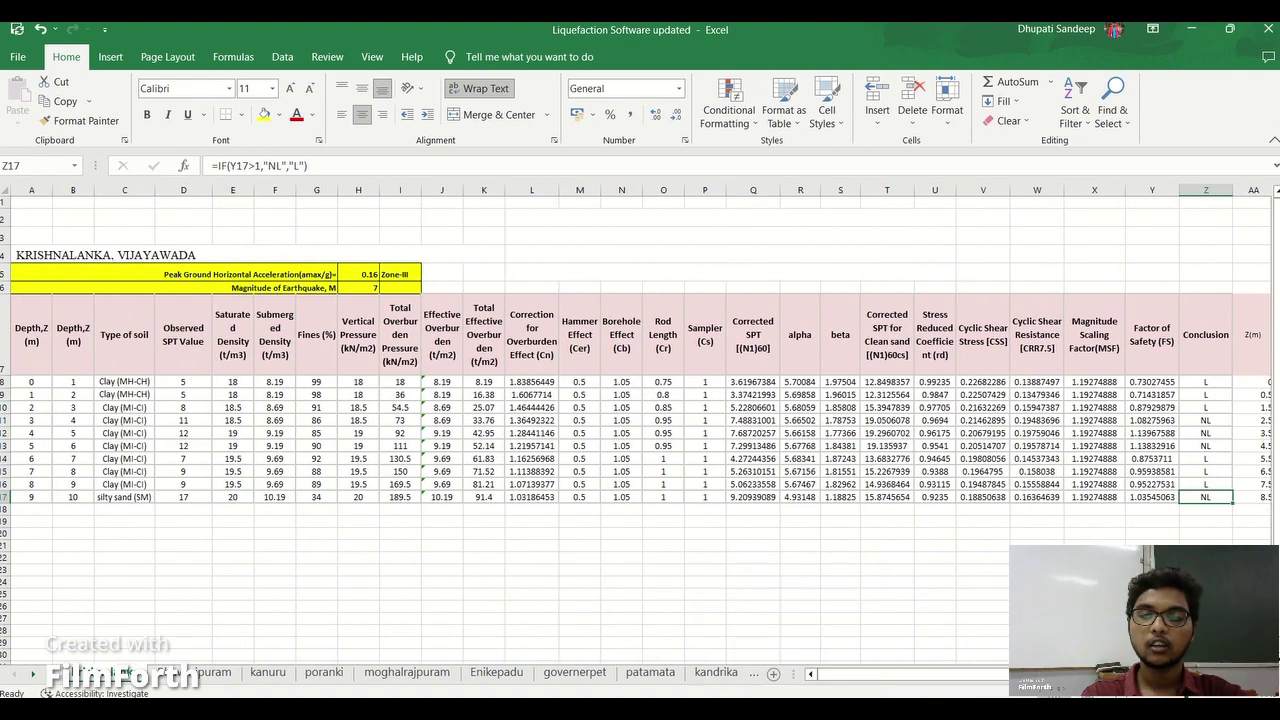
pyautogui.click(770, 680)
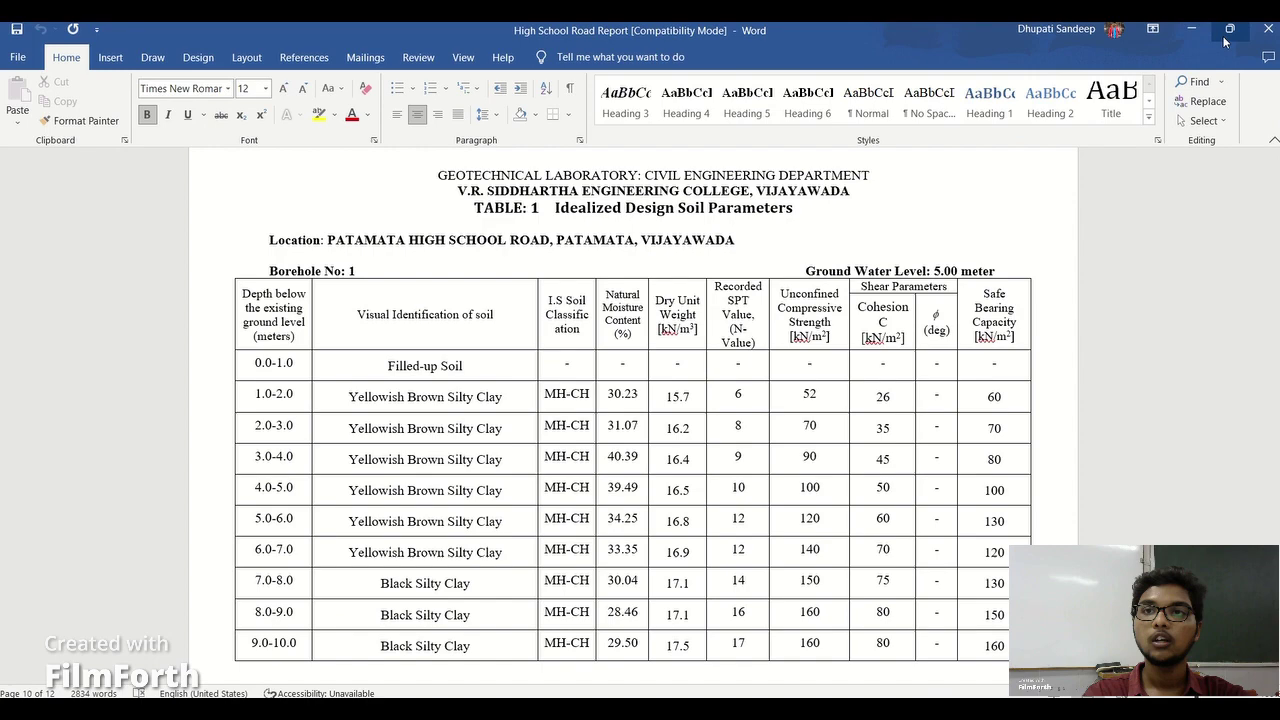
# Snap the Word report to the left half and the liquefaction workbook to the right half.
pyautogui.moveTo(1224, 32)
pyautogui.click(1127, 86)
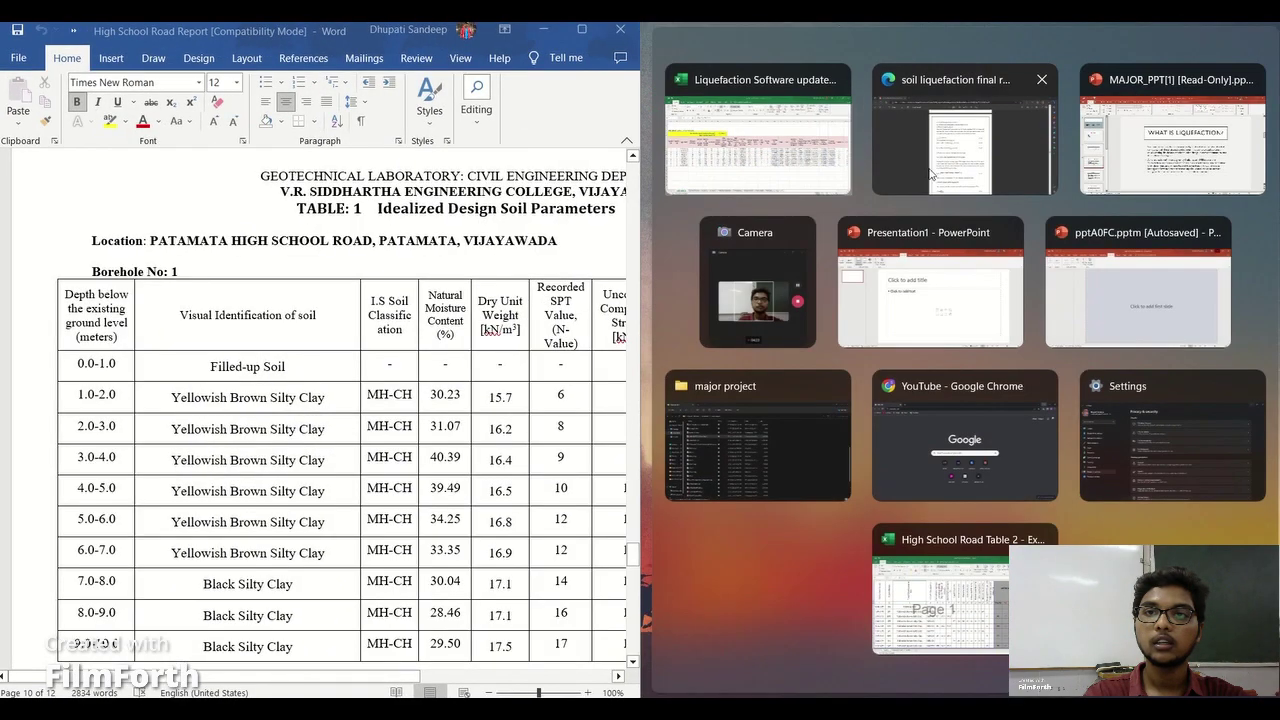
pyautogui.click(821, 172)
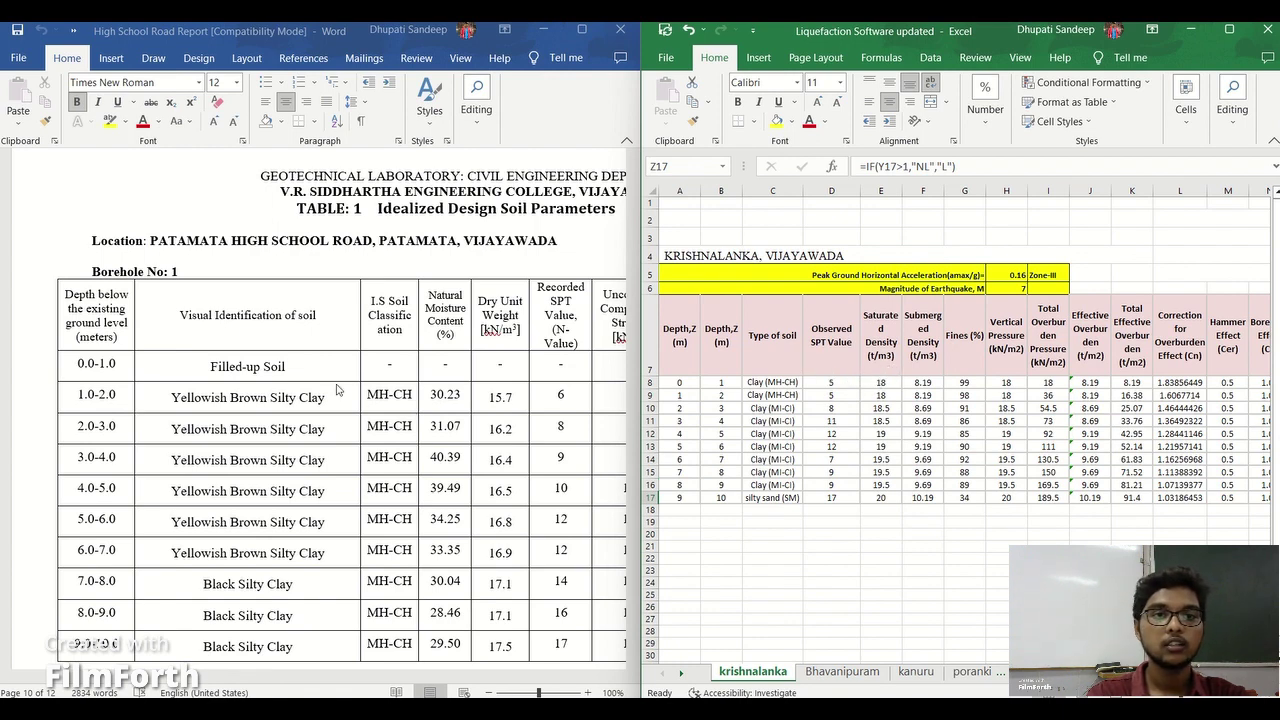
# Clear D8 and enter observed SPT values 6, 8, 9, 10, 12, 12 down D9:D14.
pyautogui.click(832, 383)
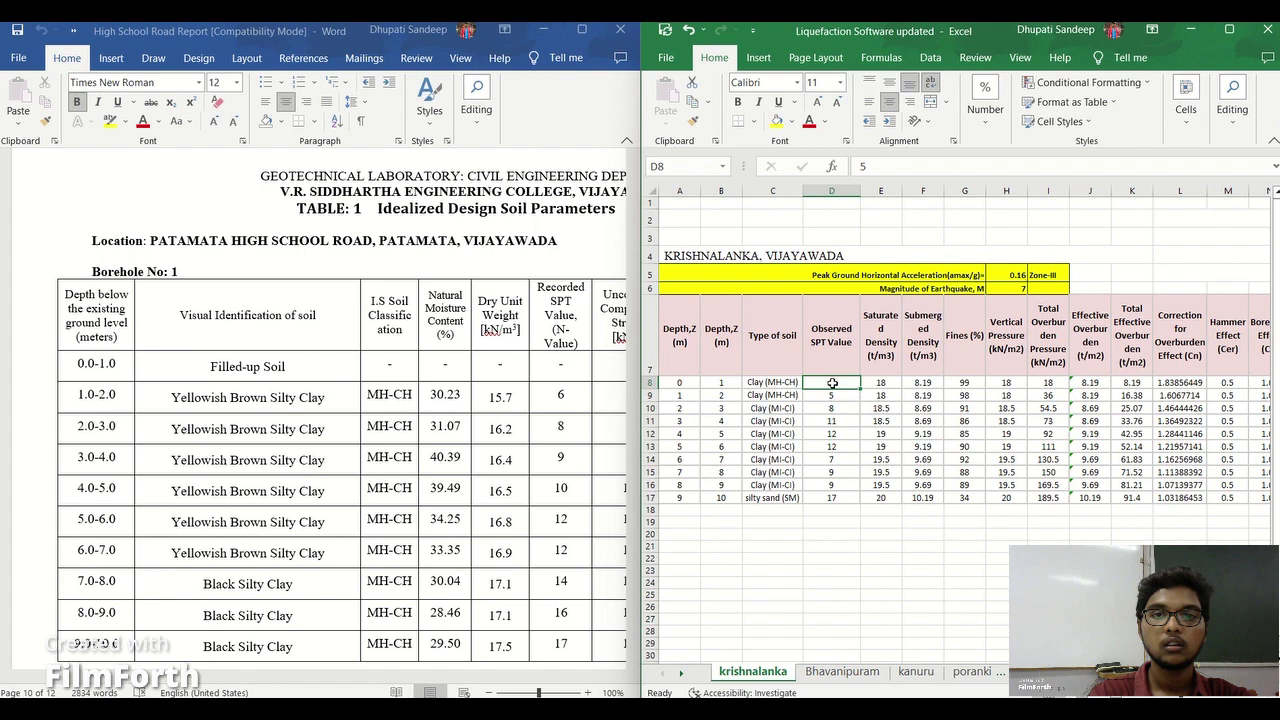
pyautogui.press('BackSpace')
pyautogui.press('Return')
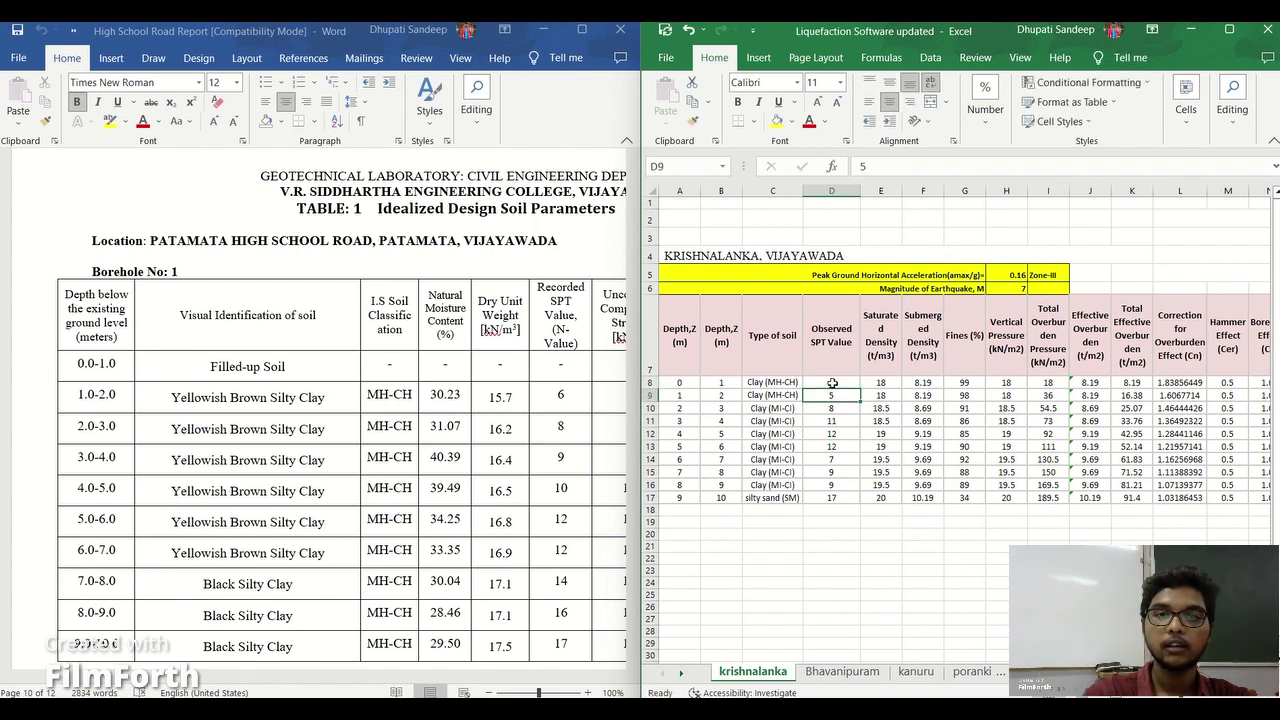
pyautogui.write('6')
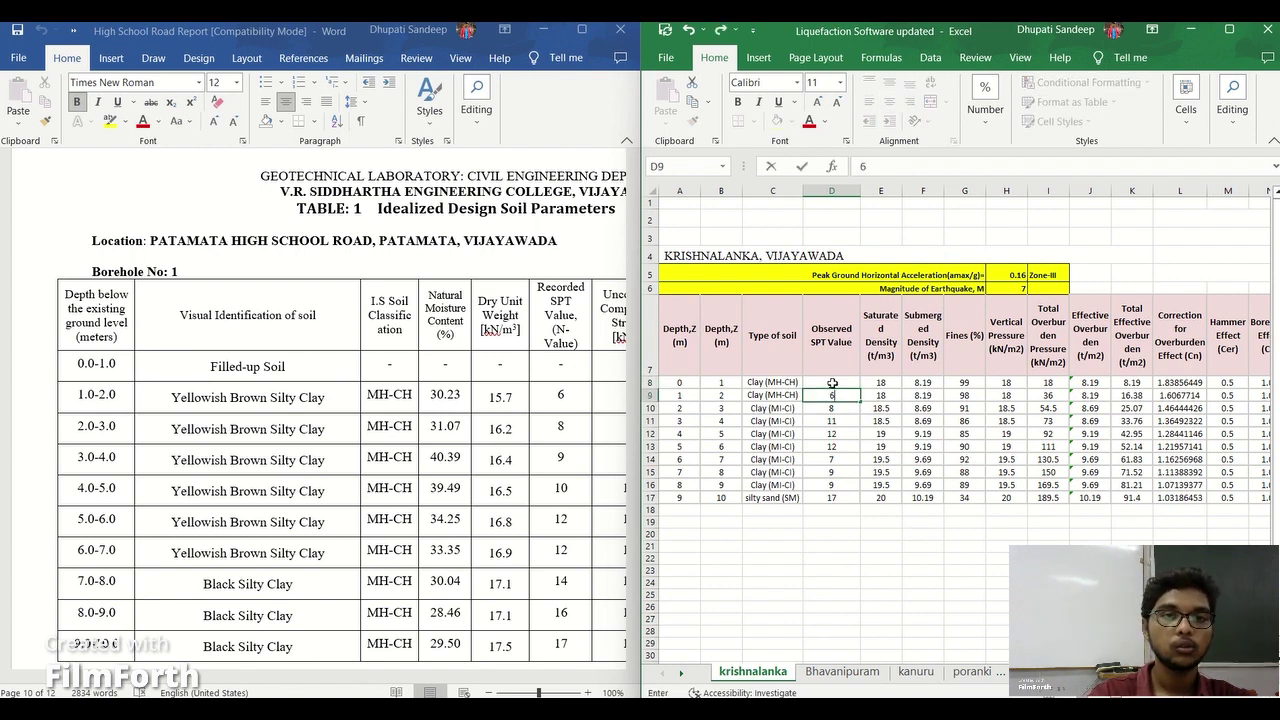
pyautogui.press('Return')
pyautogui.write('8')
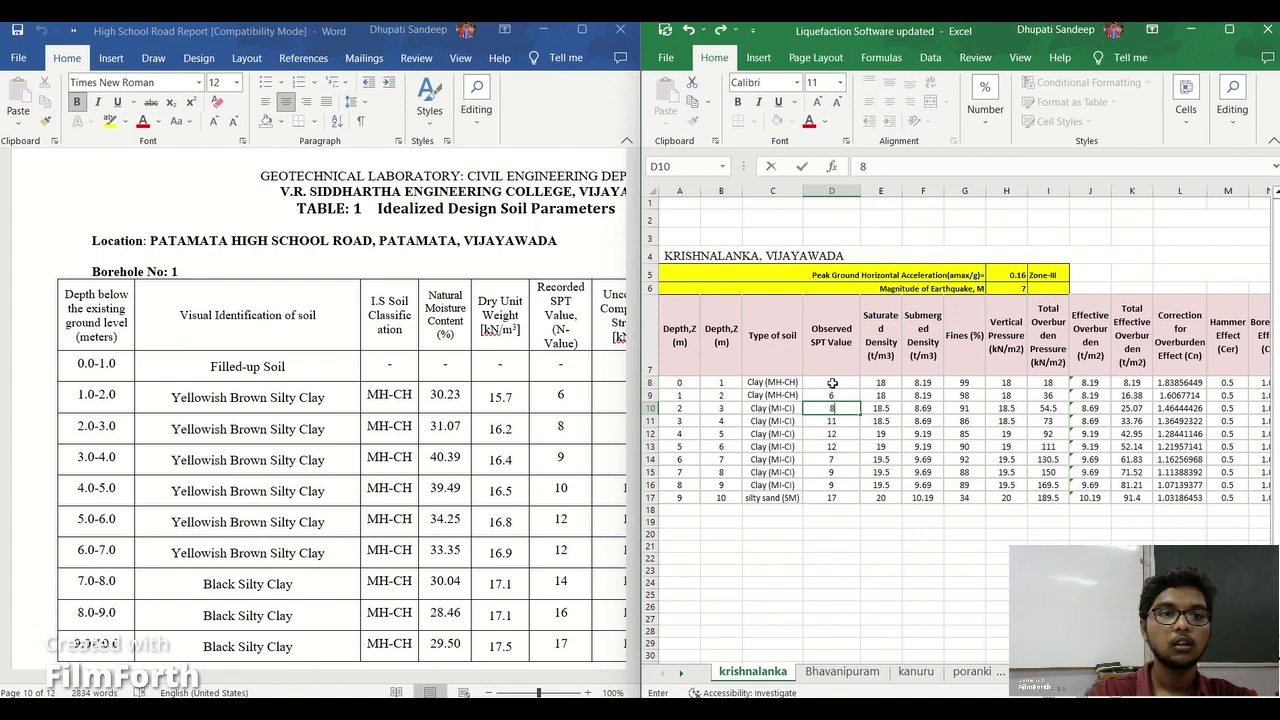
pyautogui.press('Return')
pyautogui.write('9')
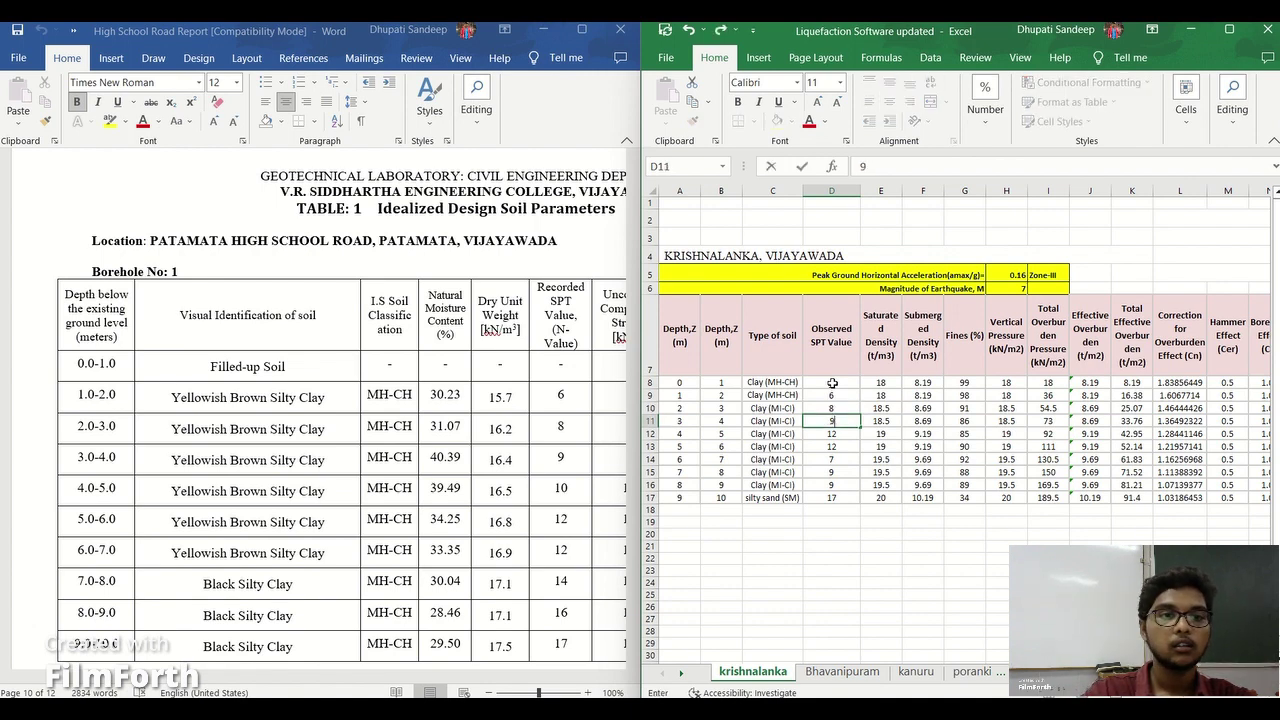
pyautogui.press('Return')
pyautogui.write('10')
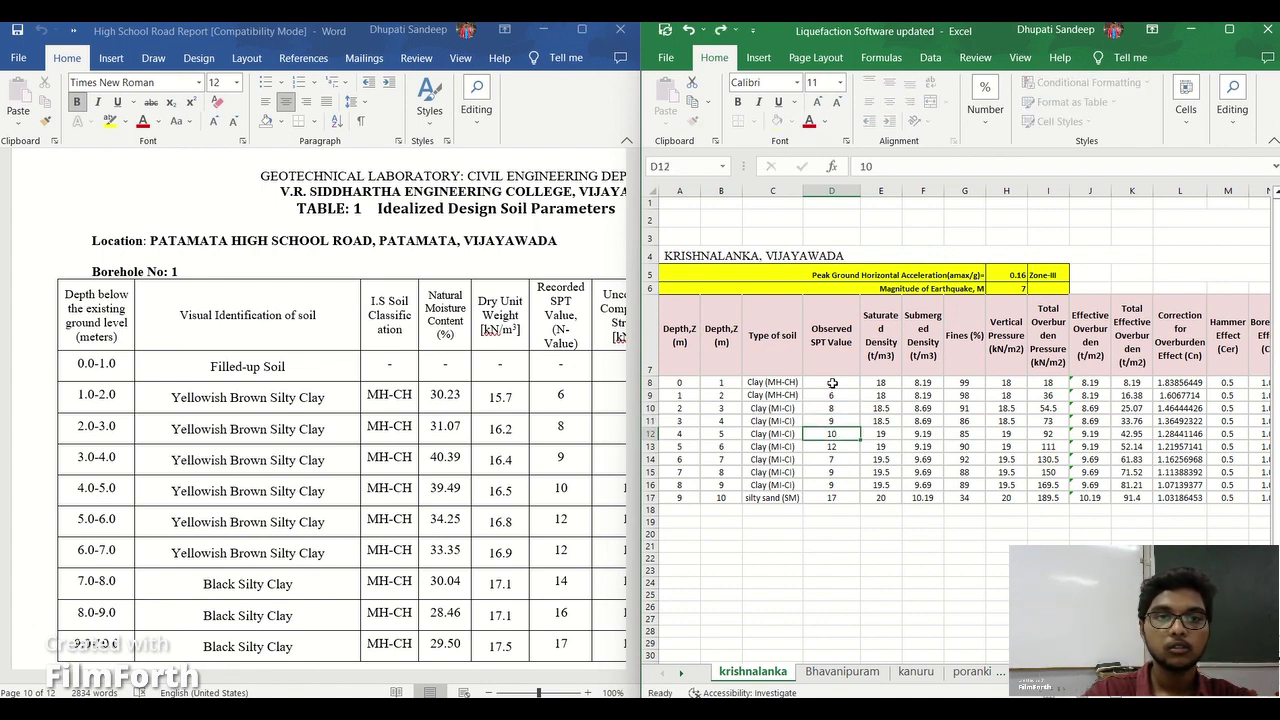
pyautogui.press('Return')
pyautogui.write('12')
pyautogui.press('Return')
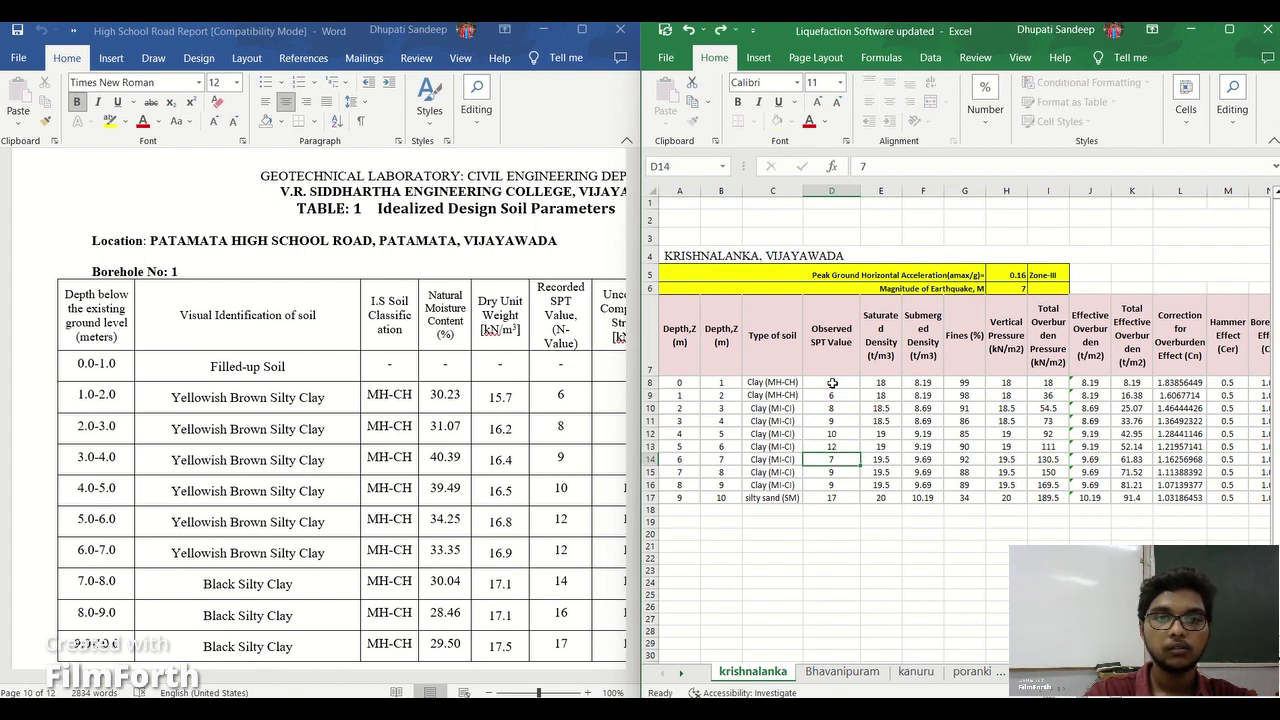
pyautogui.write('12')
pyautogui.press('Return')
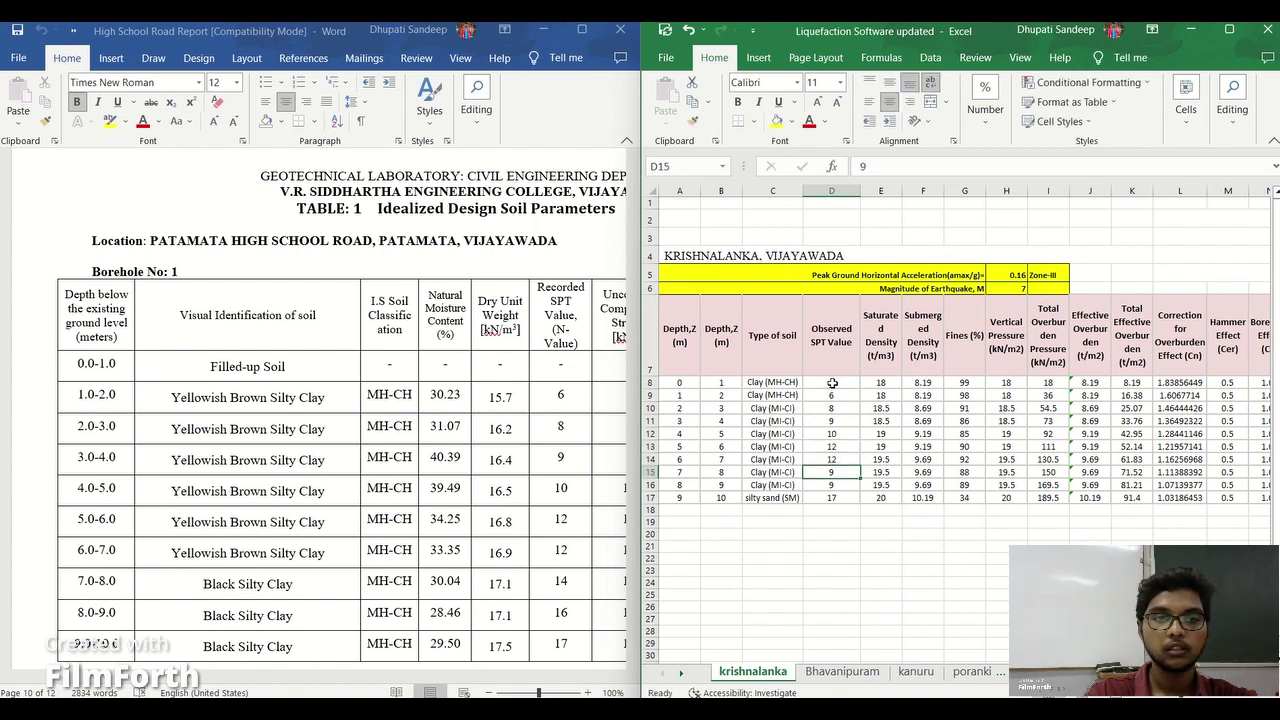
# Enter the remaining SPT values 16, 14 and 17, correcting D15 to 14.
pyautogui.write('16')
pyautogui.press('Return')
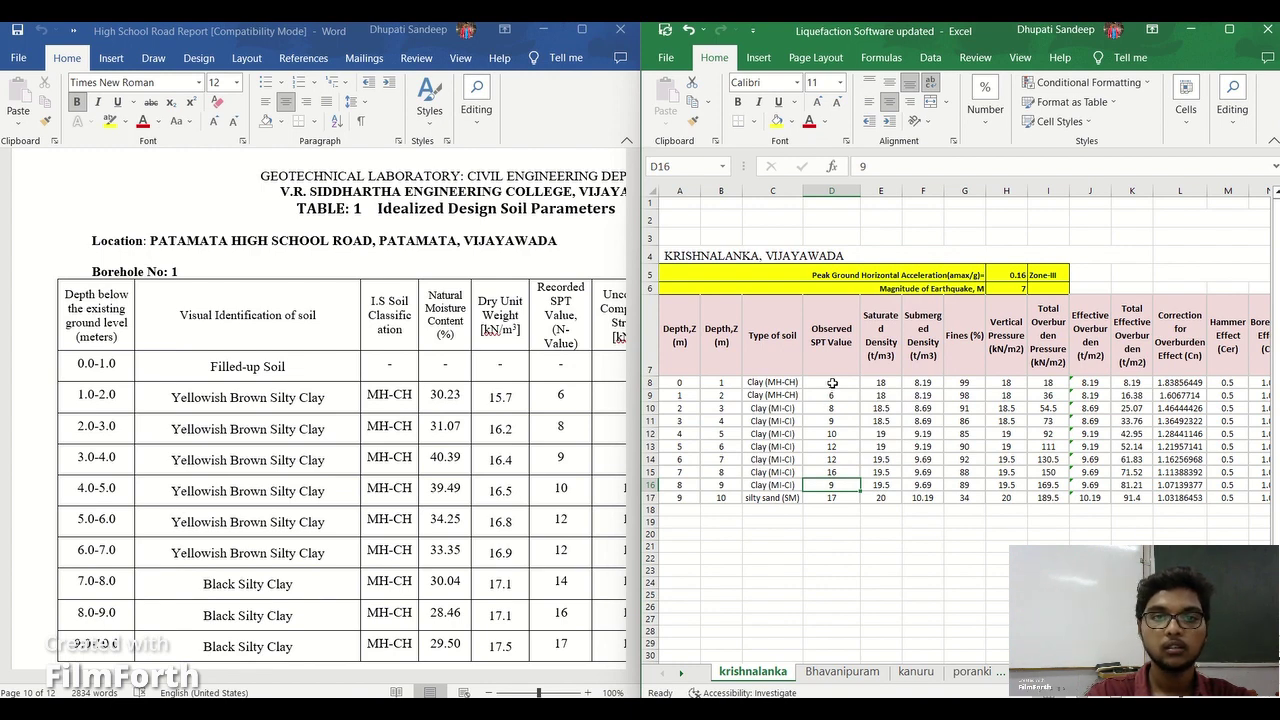
pyautogui.write('16')
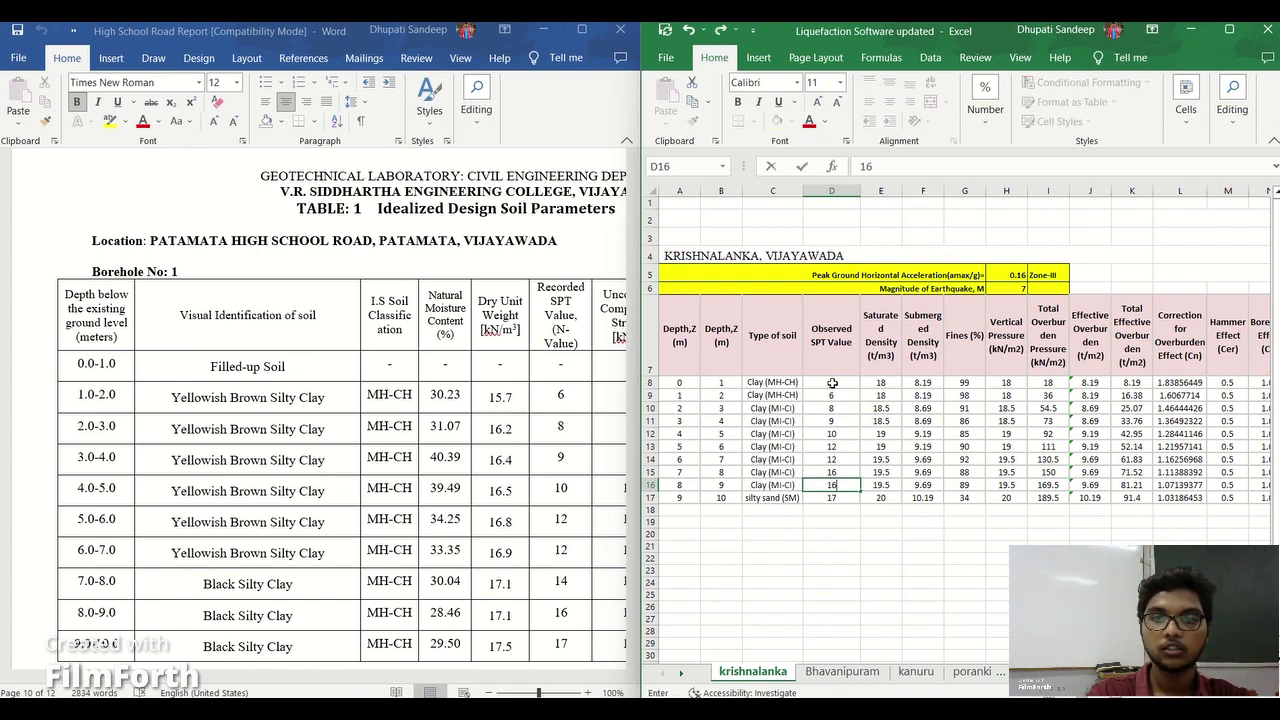
pyautogui.click(843, 473)
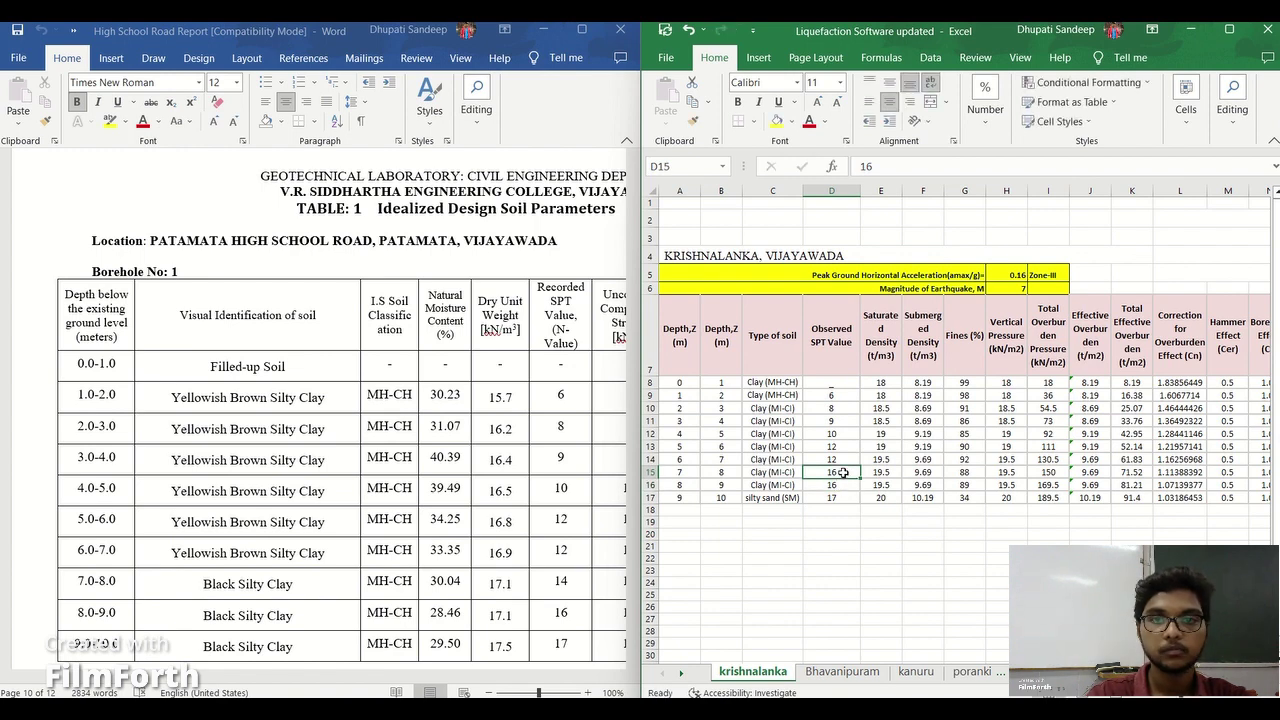
pyautogui.write('14')
pyautogui.press('Return')
pyautogui.press('Return')
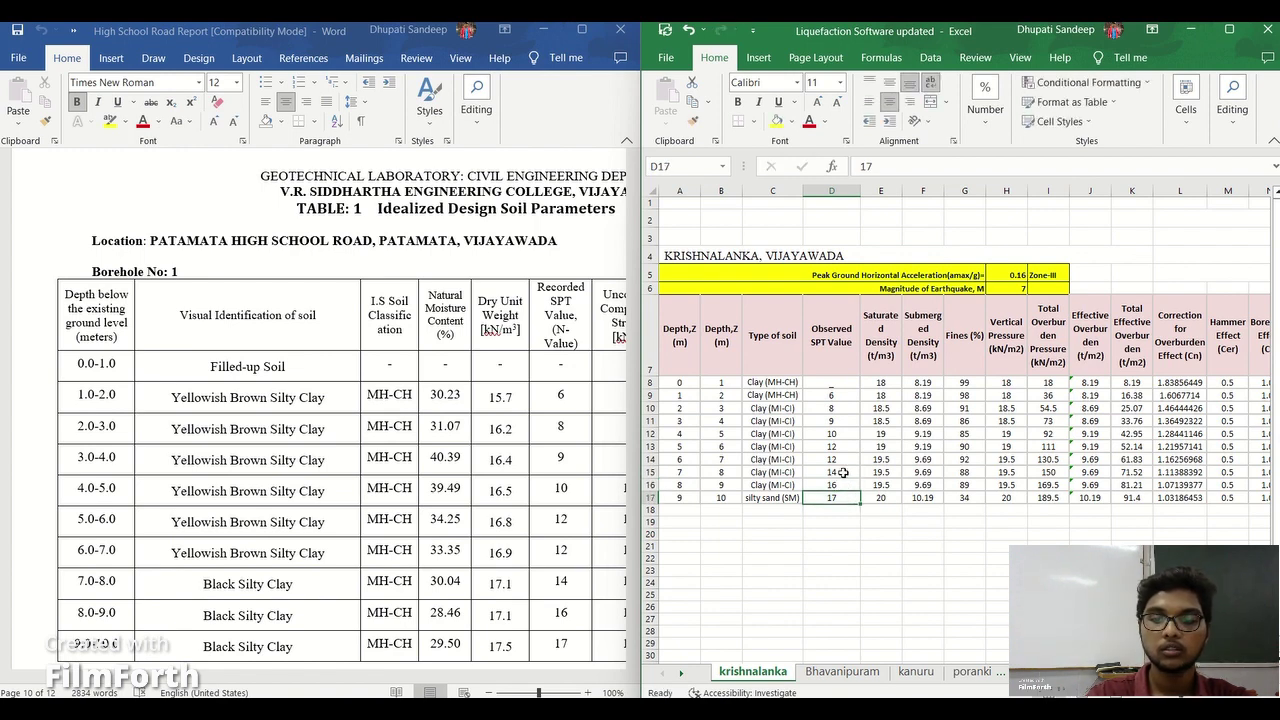
pyautogui.write('17')
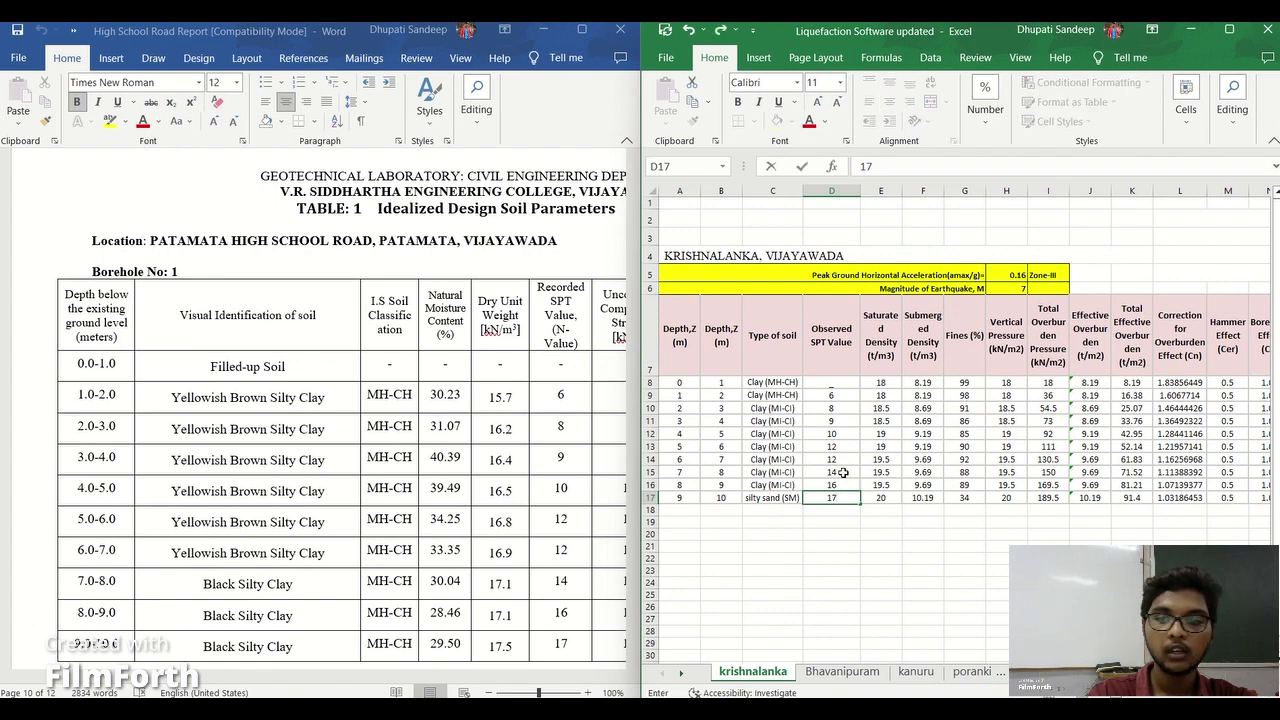
pyautogui.press('Return')
pyautogui.press('Right')
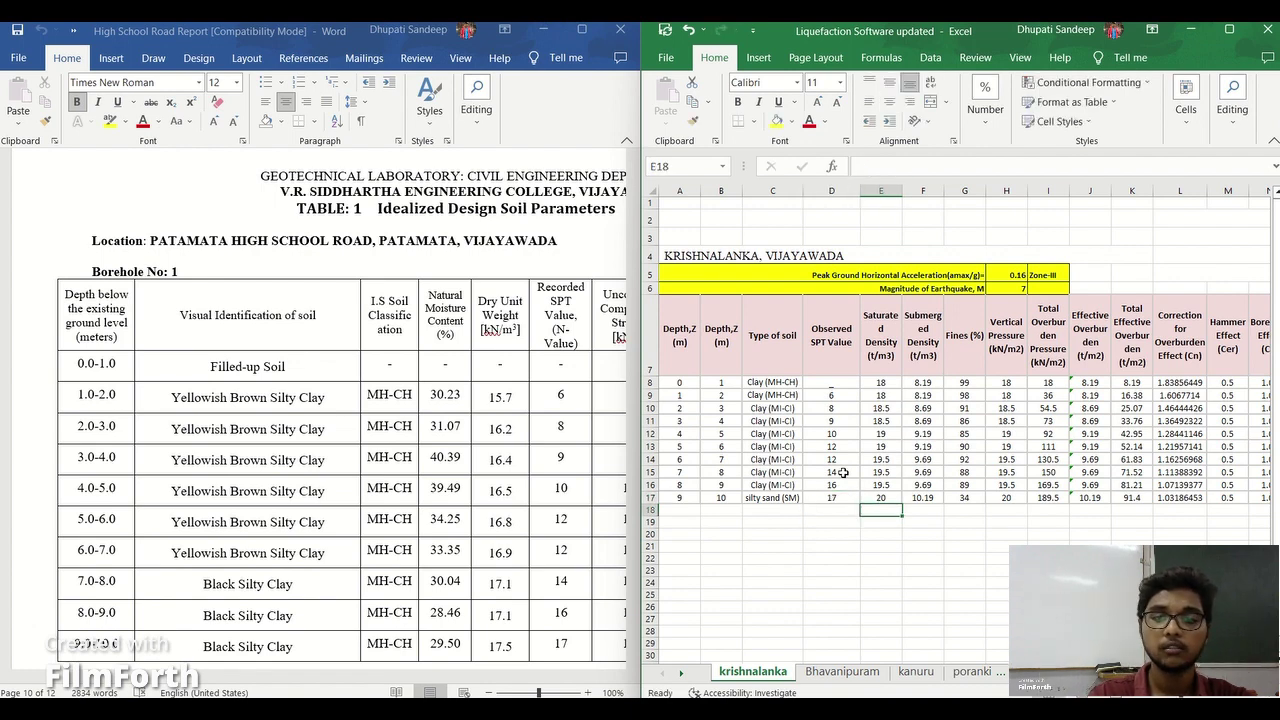
# Mark E8 blank with '_' and enter saturated densities 15.7, 16.2, 16.4 in E9:E11.
pyautogui.click(879, 383)
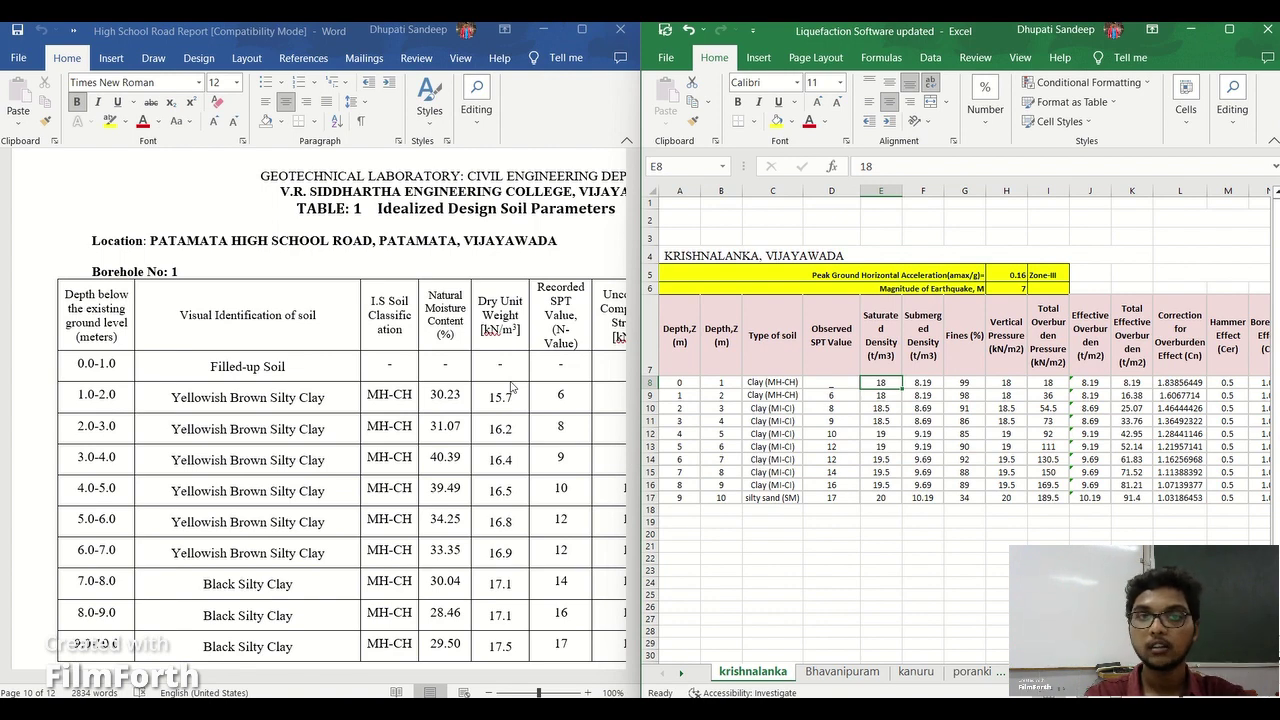
pyautogui.write('_')
pyautogui.press('Return')
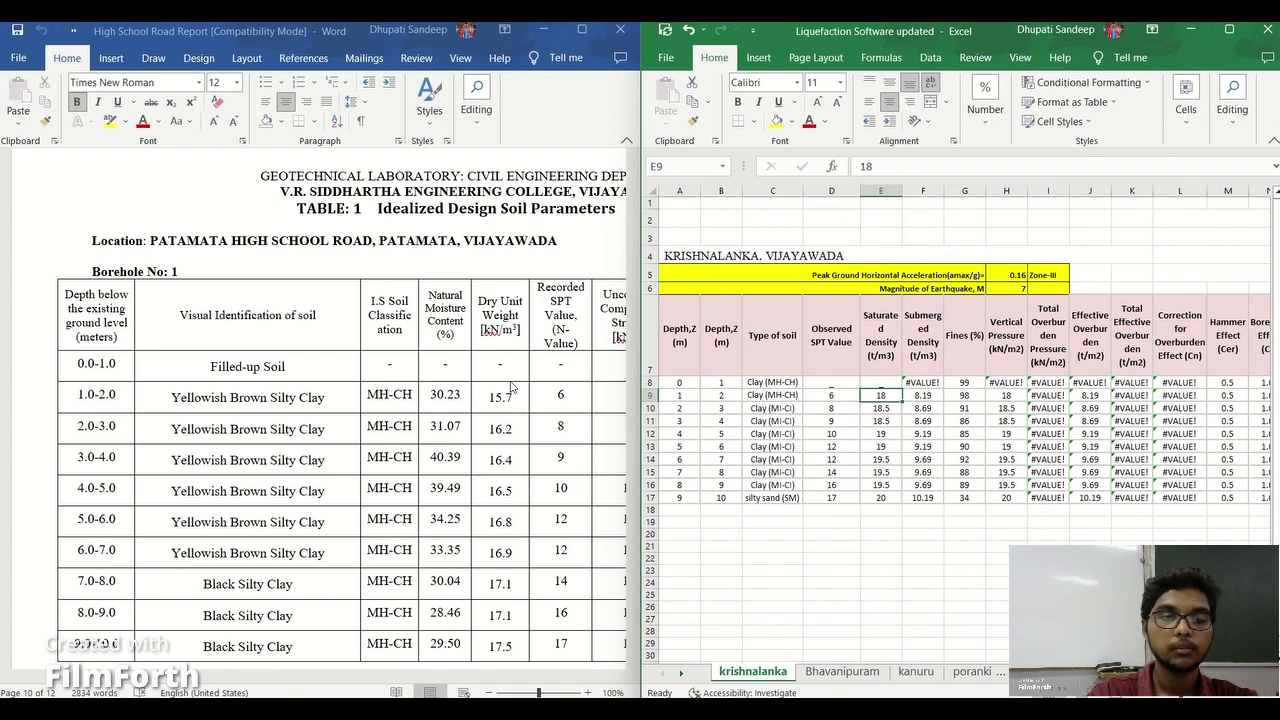
pyautogui.write('15.7')
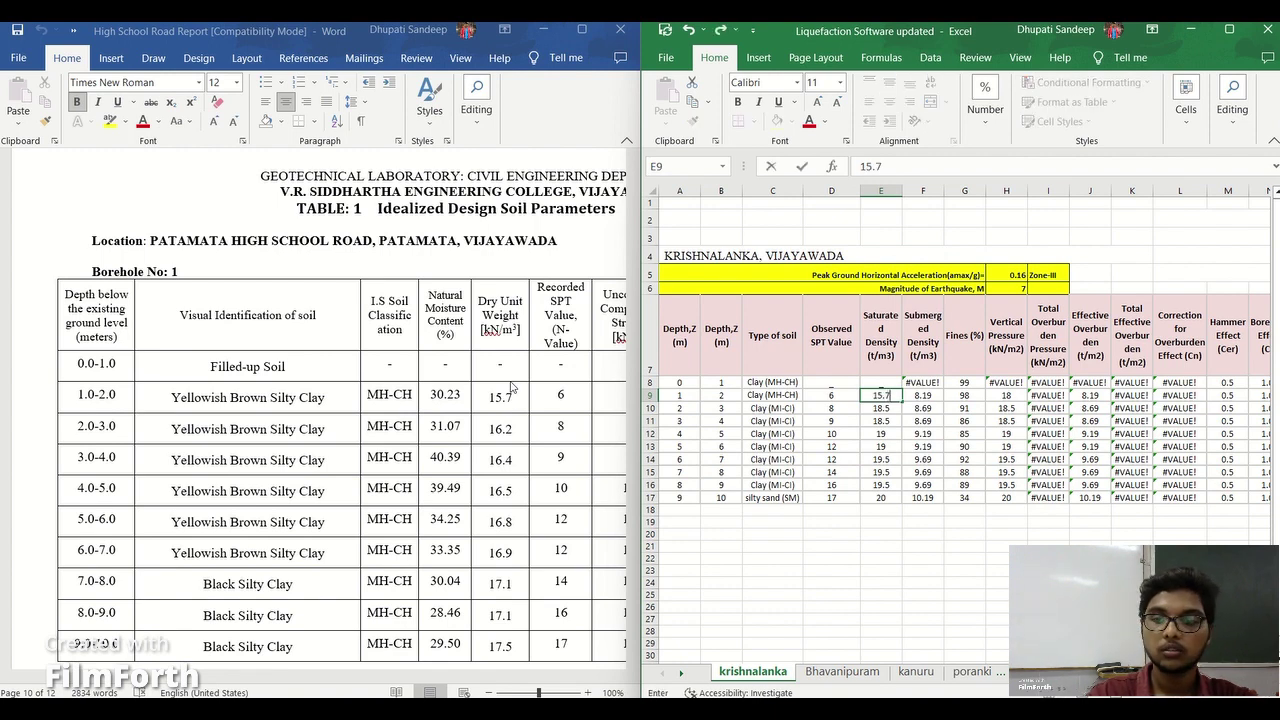
pyautogui.press('Return')
pyautogui.write('16.2')
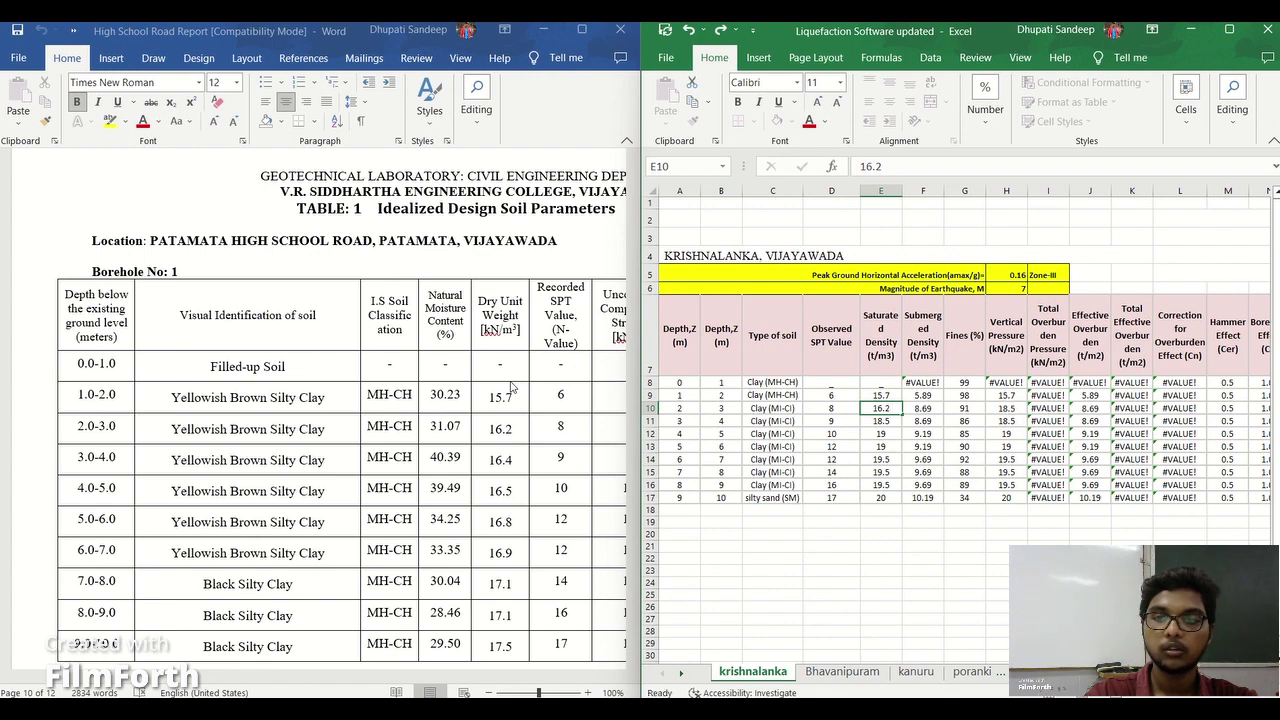
pyautogui.press('Return')
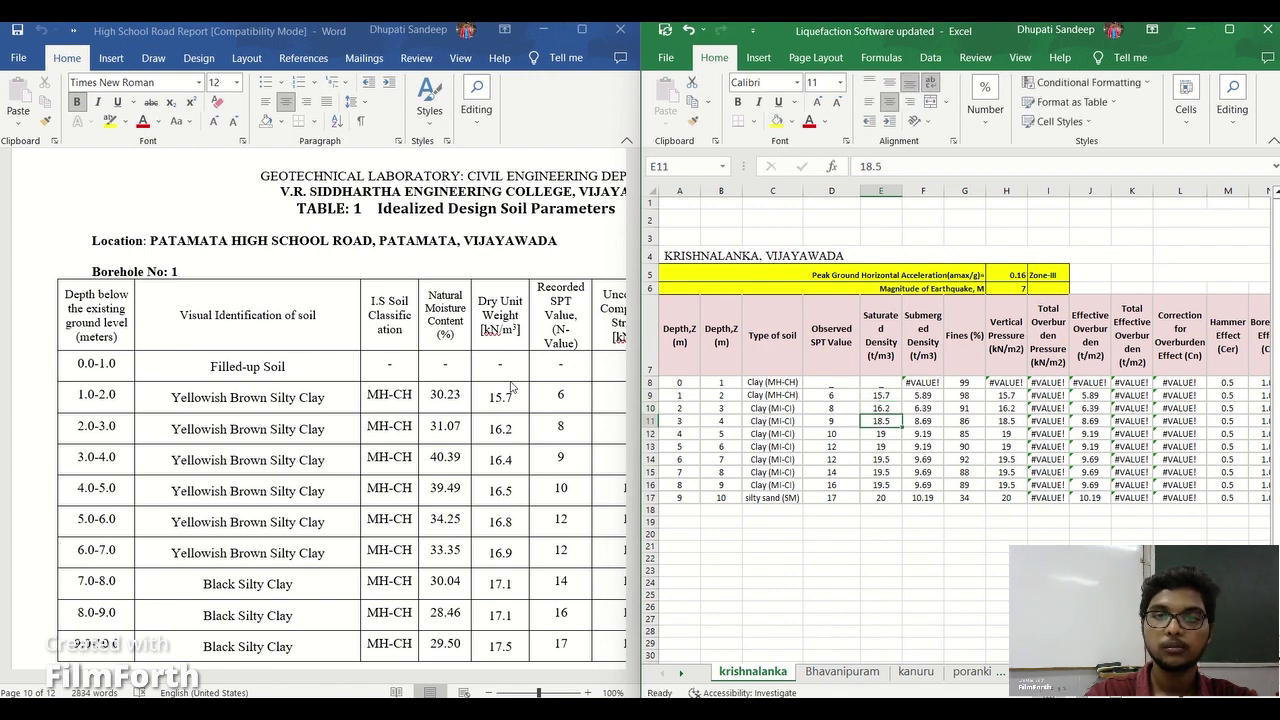
pyautogui.write('16.4')
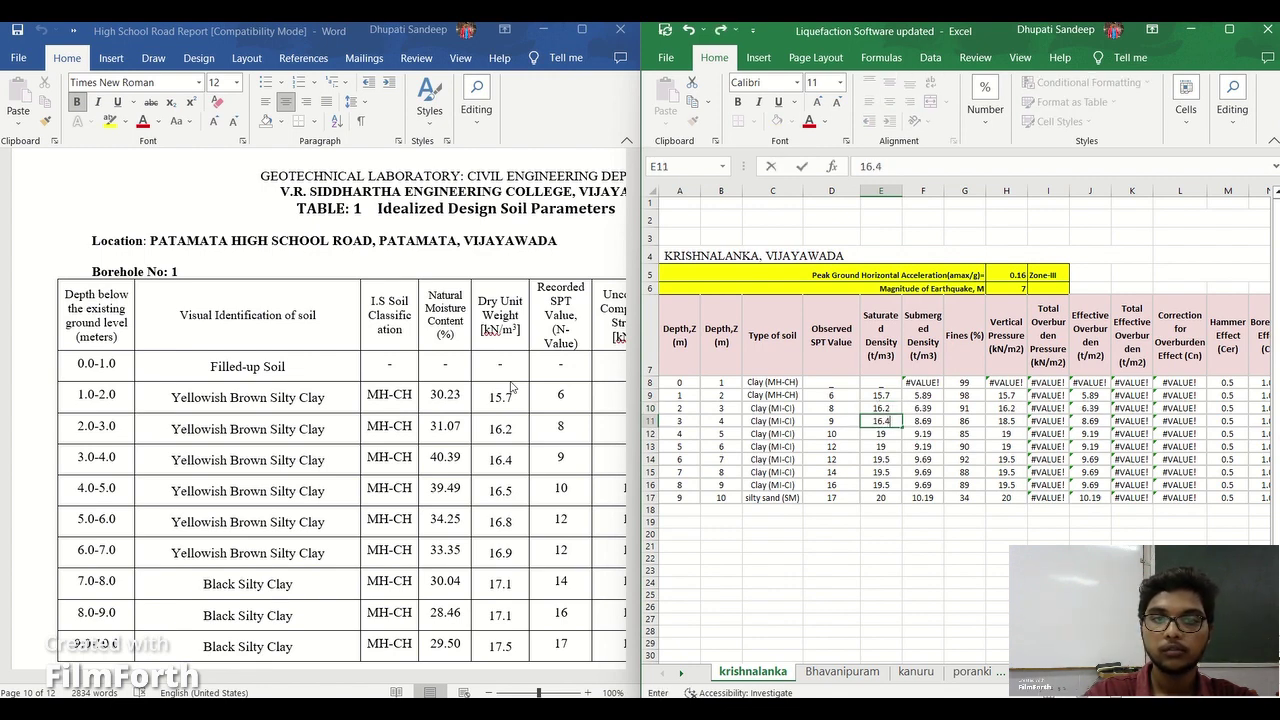
pyautogui.press('Return')
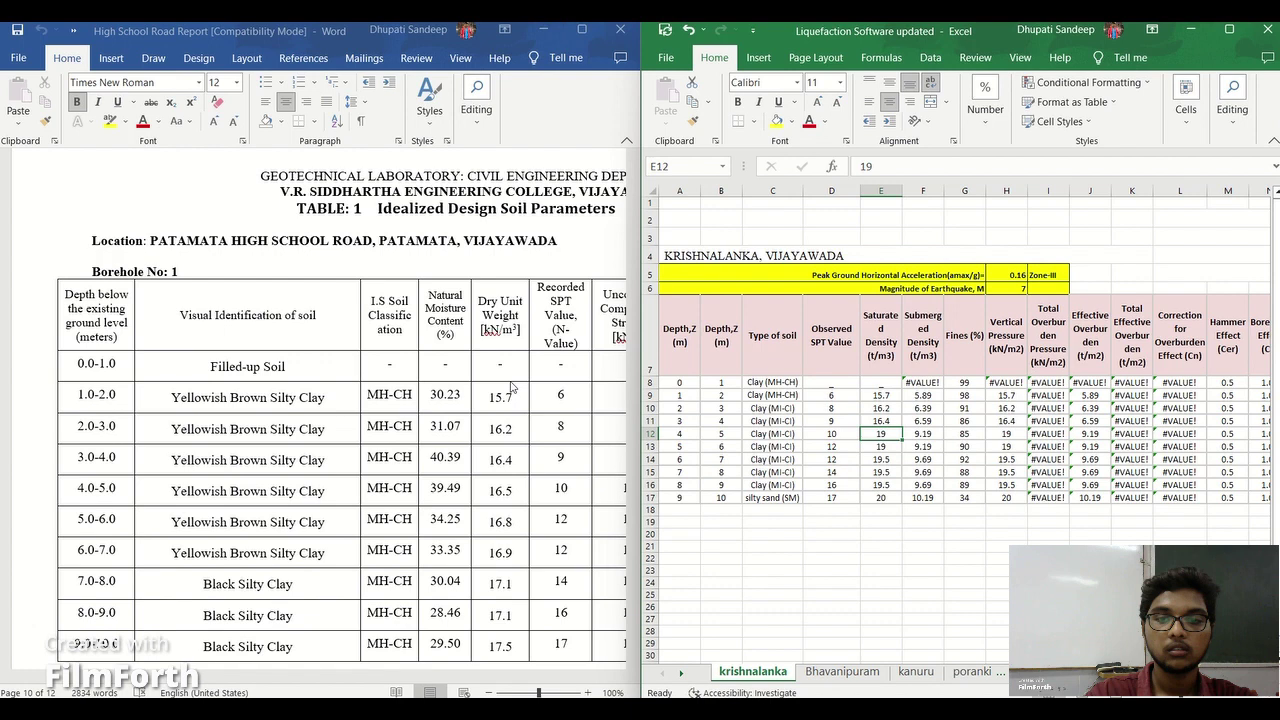
# Enter densities 16.5 and 16.8 in E12:E13, correcting the mistyped entries.
pyautogui.write('1+5')
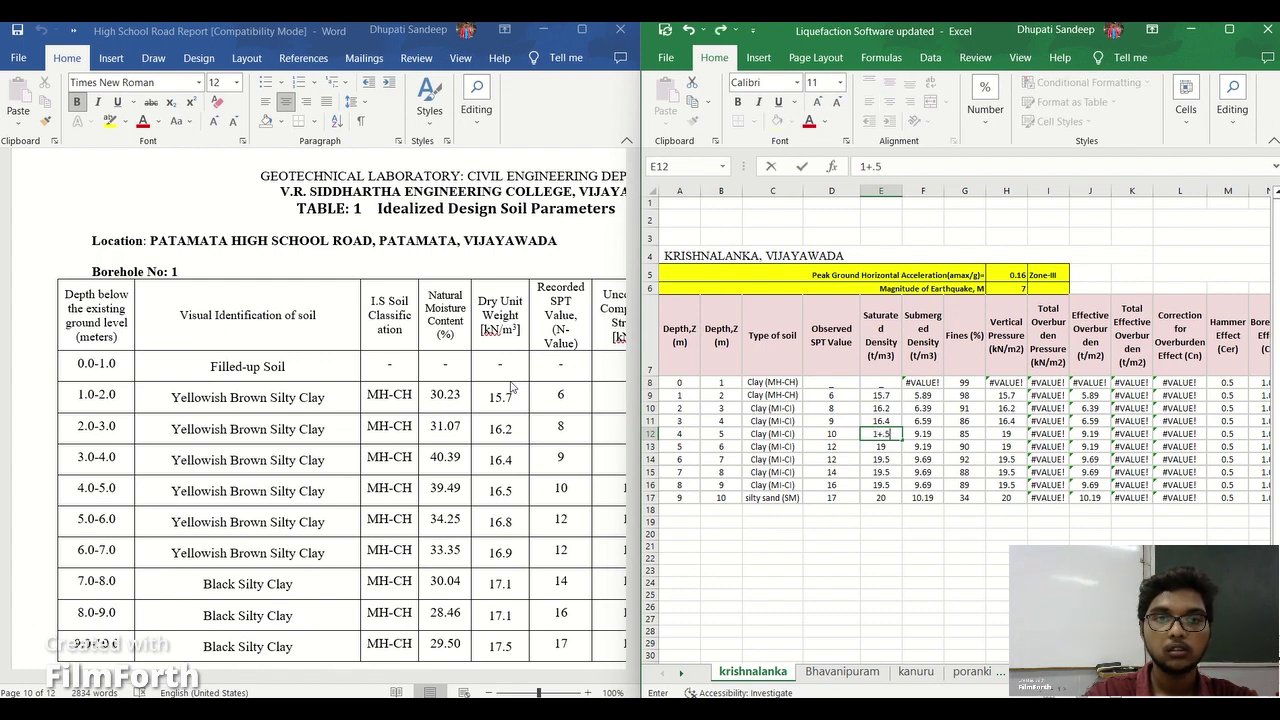
pyautogui.hotkey('ctrl', 'Return')
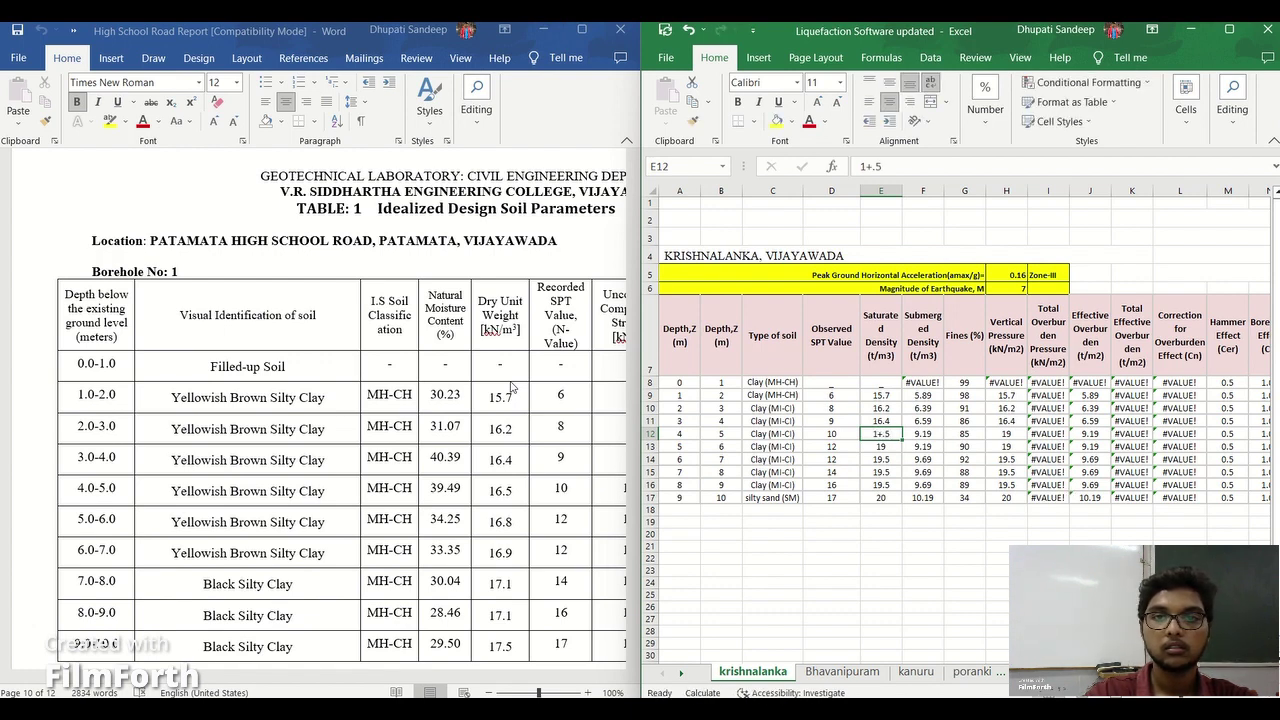
pyautogui.write('16+.')
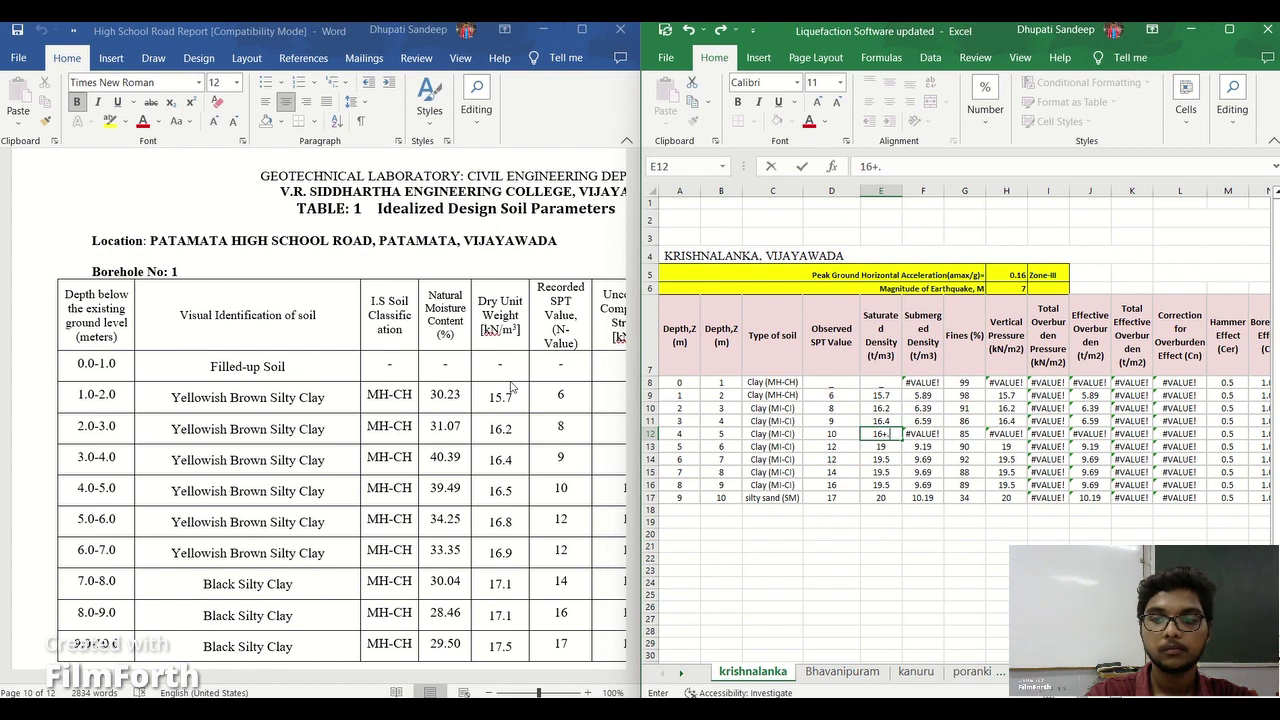
pyautogui.press('BackSpace')
pyautogui.press('BackSpace')
pyautogui.write('.5')
pyautogui.press('Return')
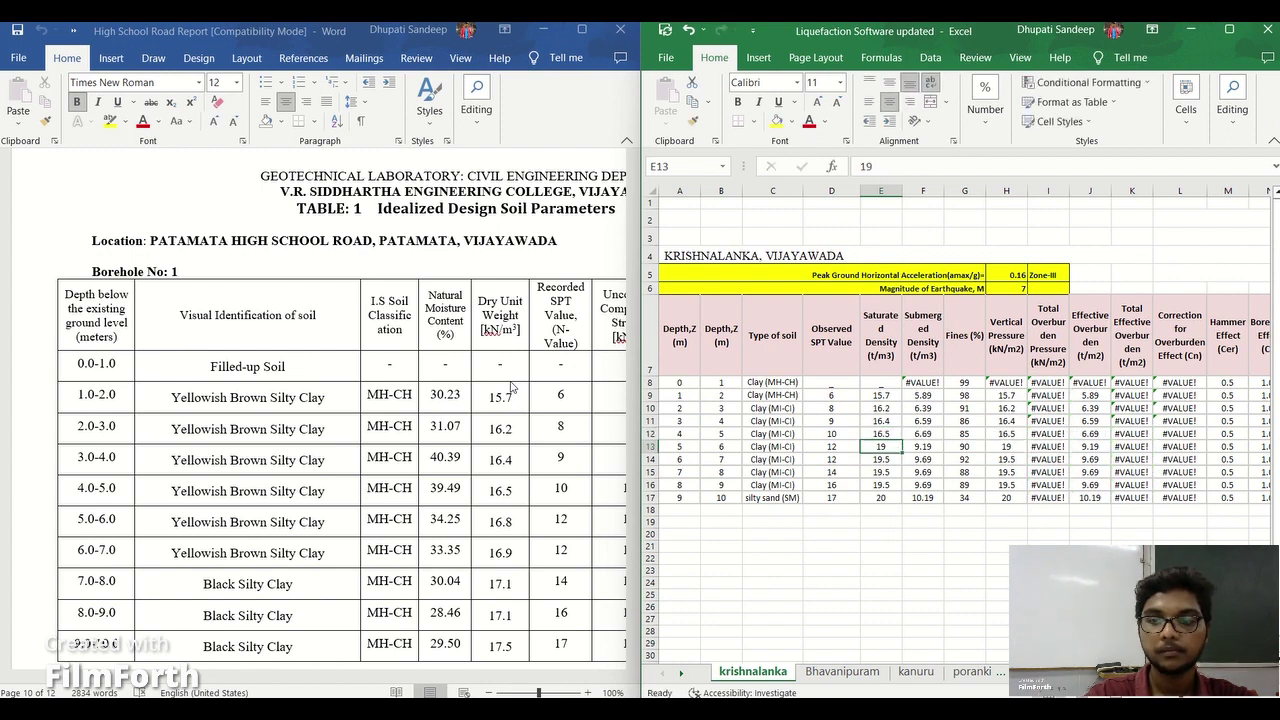
pyautogui.write('1+.8')
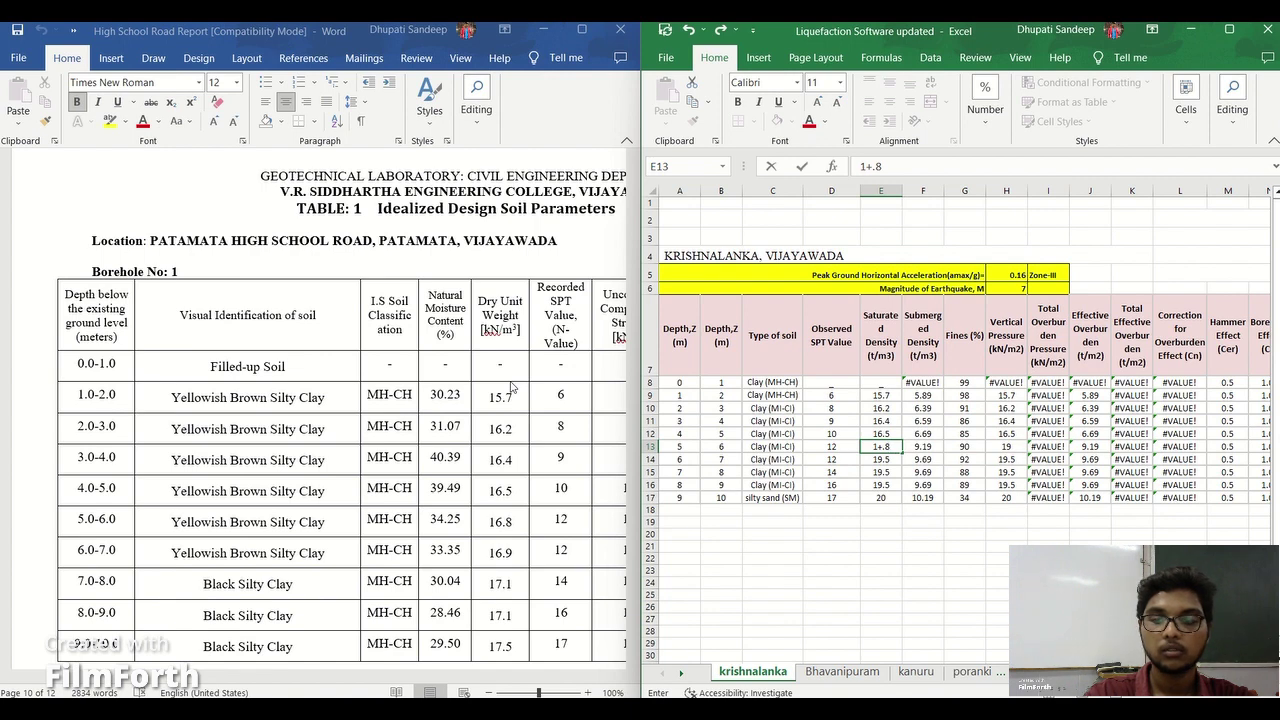
pyautogui.press('Return')
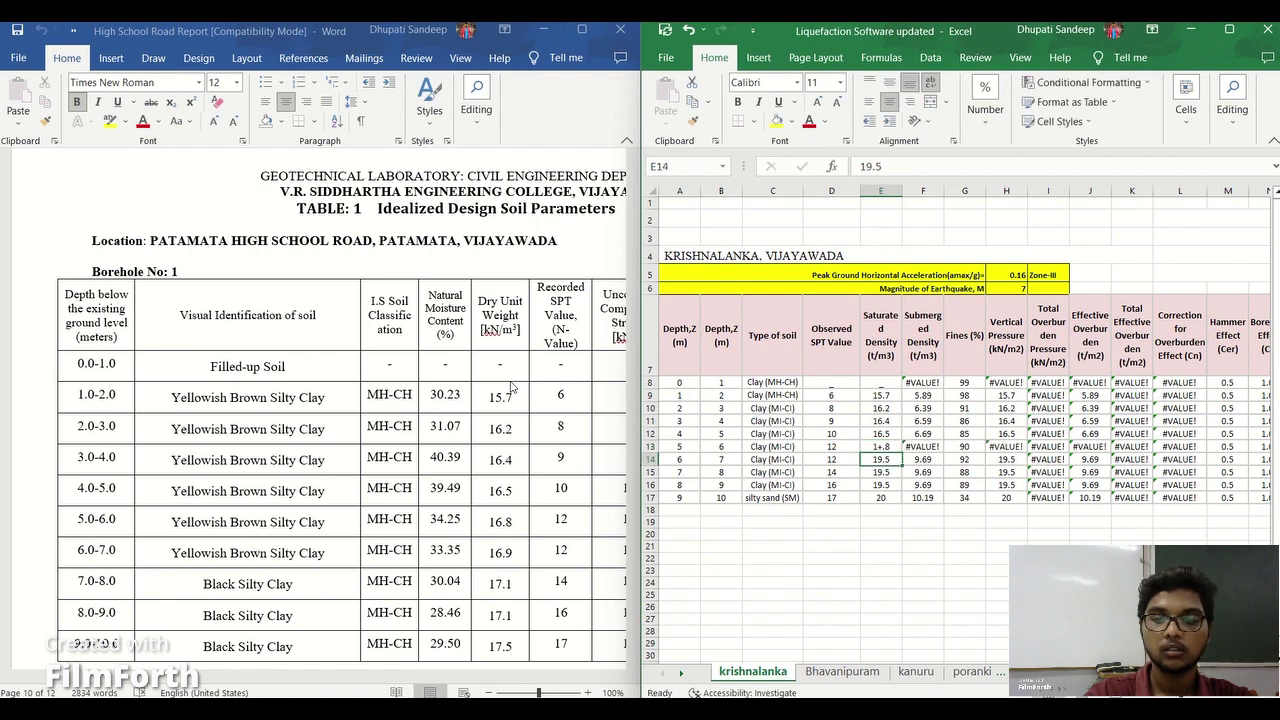
pyautogui.write('1+')
pyautogui.press('BackSpace')
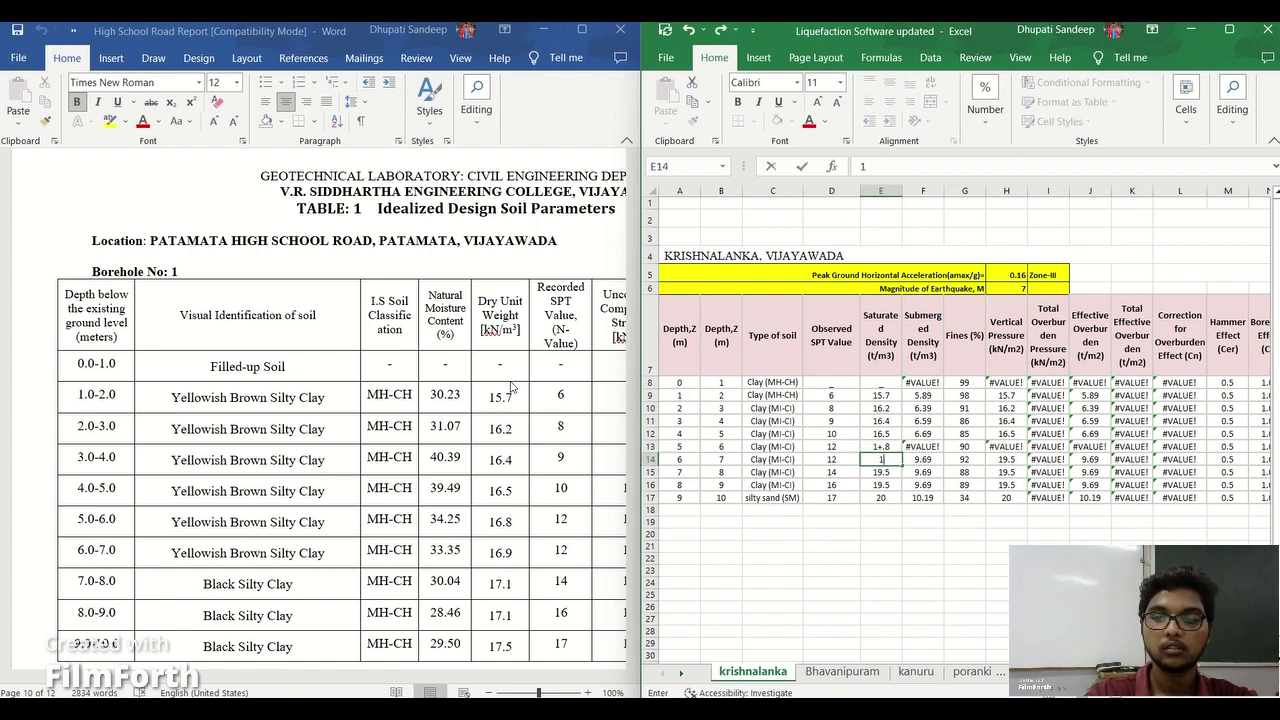
pyautogui.press('Up')
pyautogui.write('16.8')
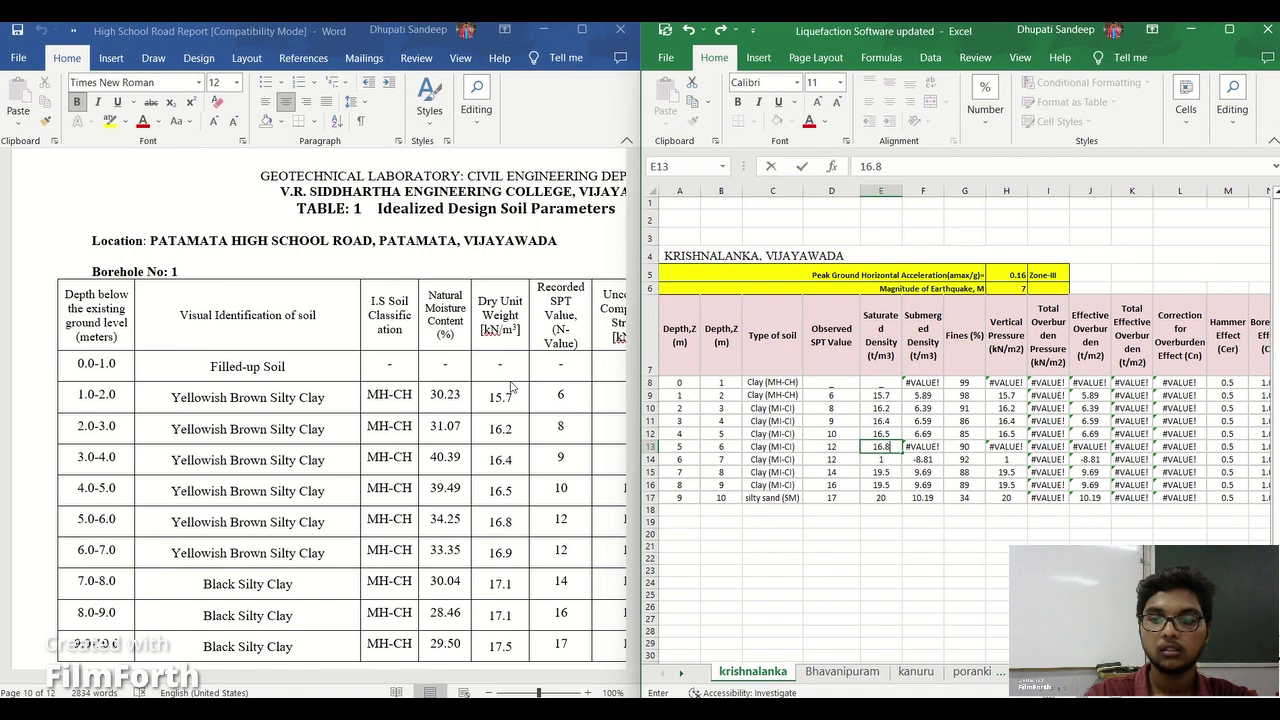
pyautogui.press('Return')
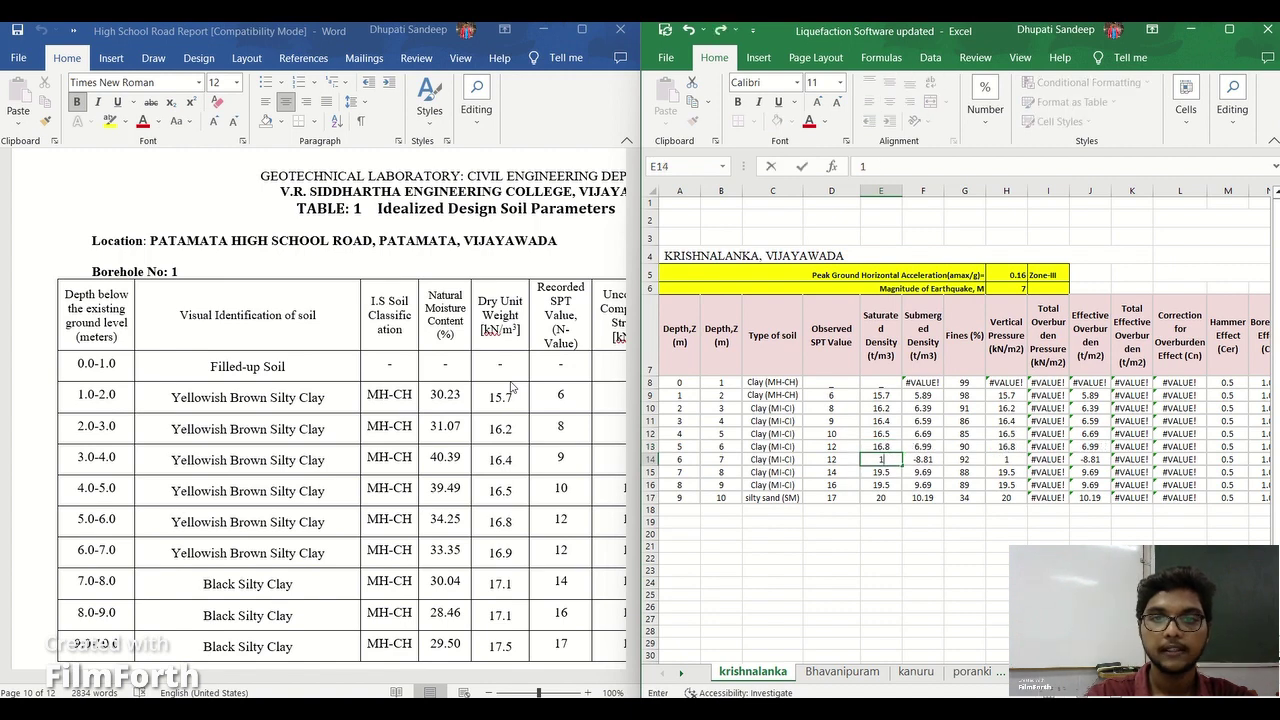
# Enter densities 16.9, 17.1, 17.1 and 17.5 in E14:E17.
pyautogui.write('16.9')
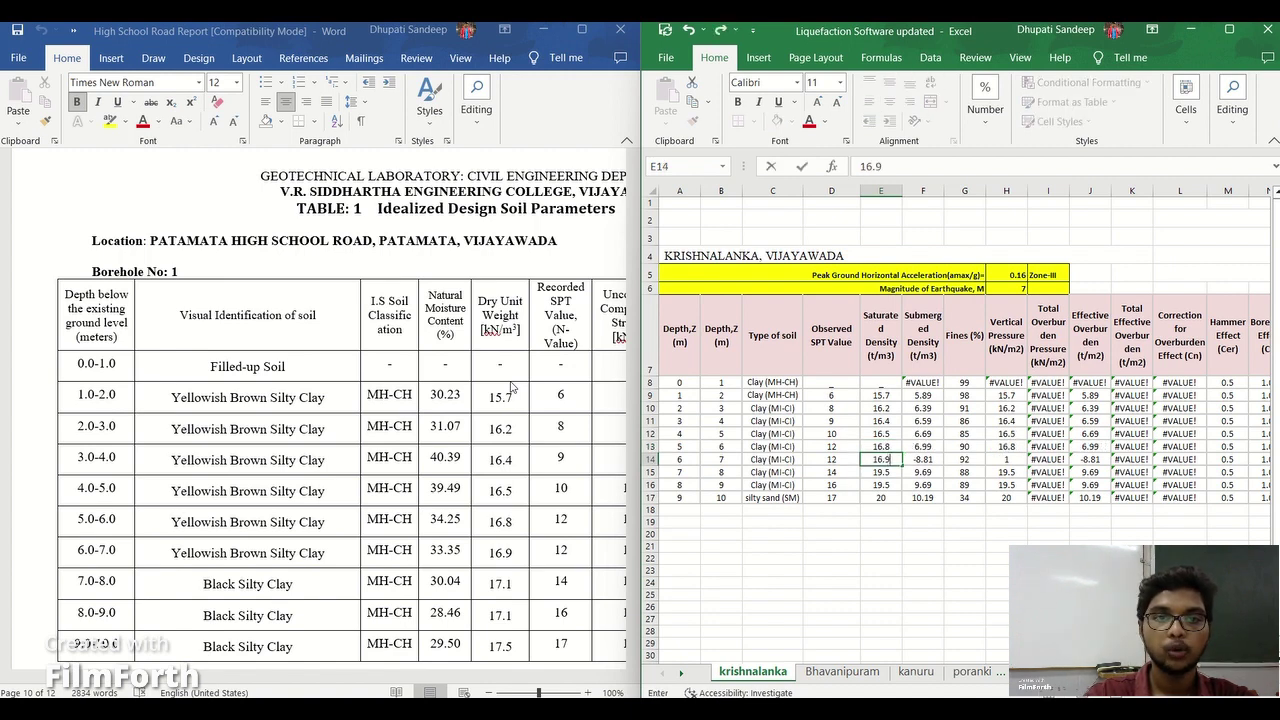
pyautogui.press('Return')
pyautogui.write('17.1')
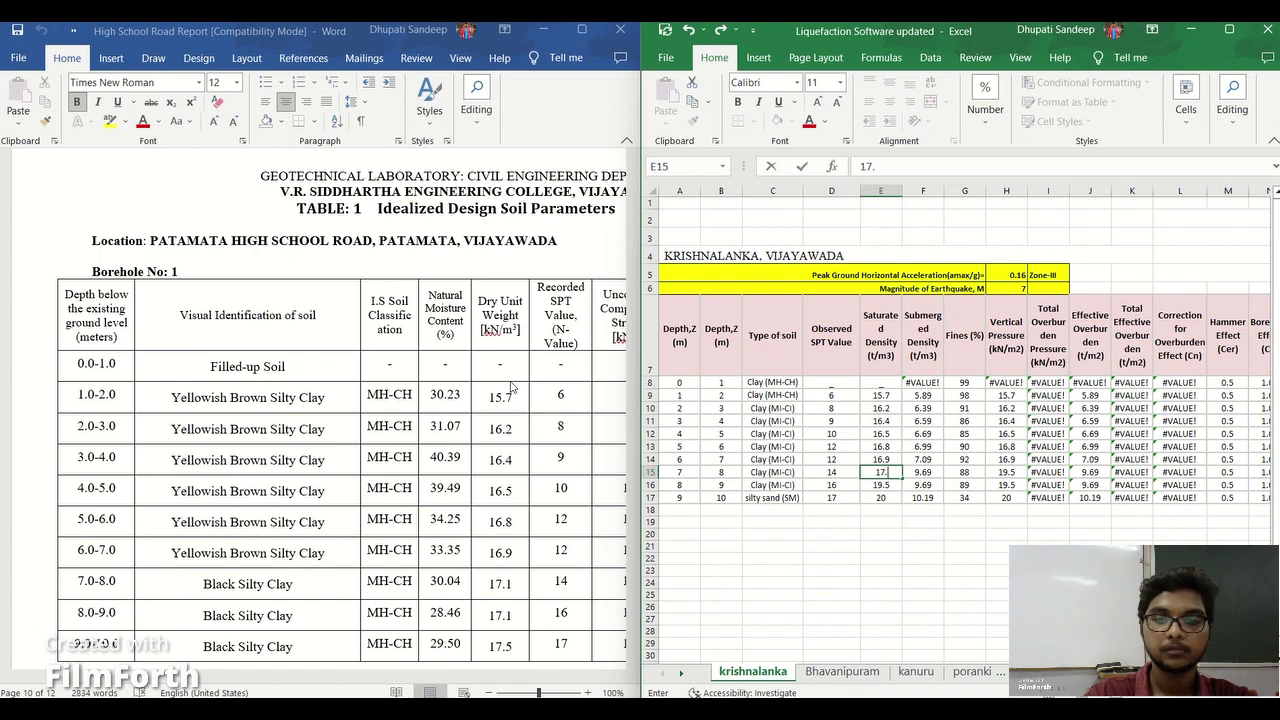
pyautogui.press('Return')
pyautogui.write('17.1')
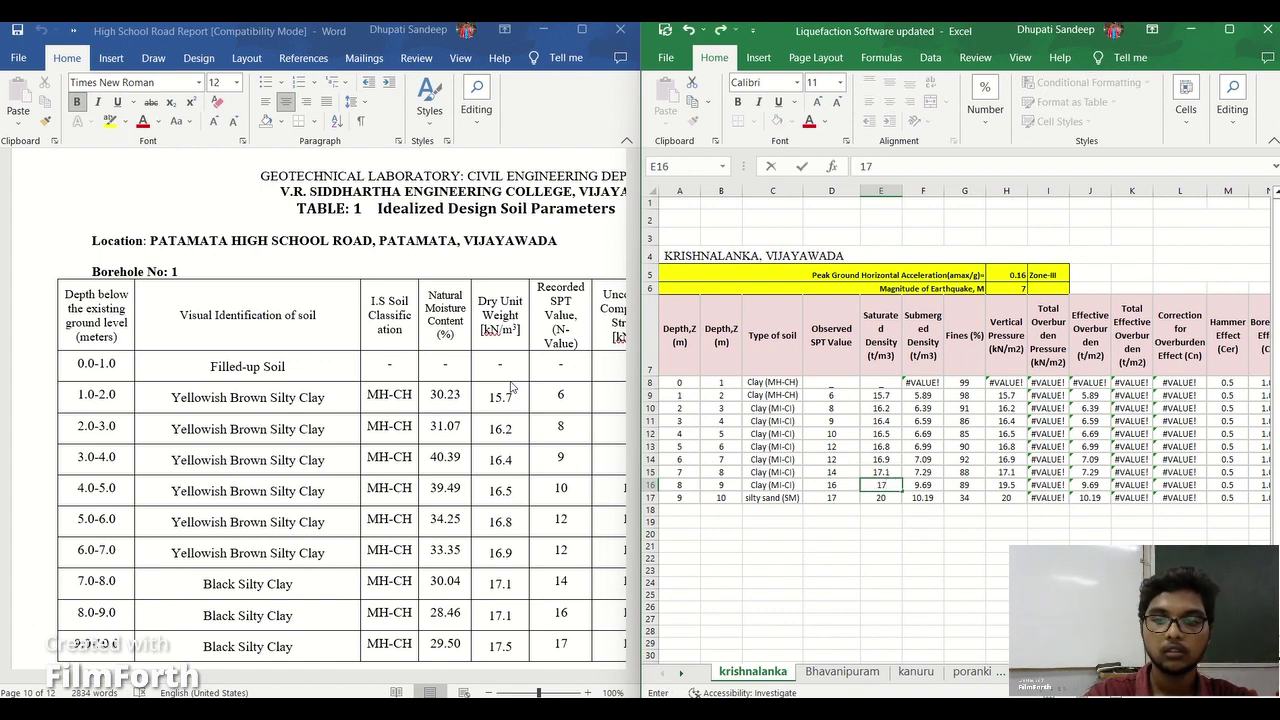
pyautogui.press('Return')
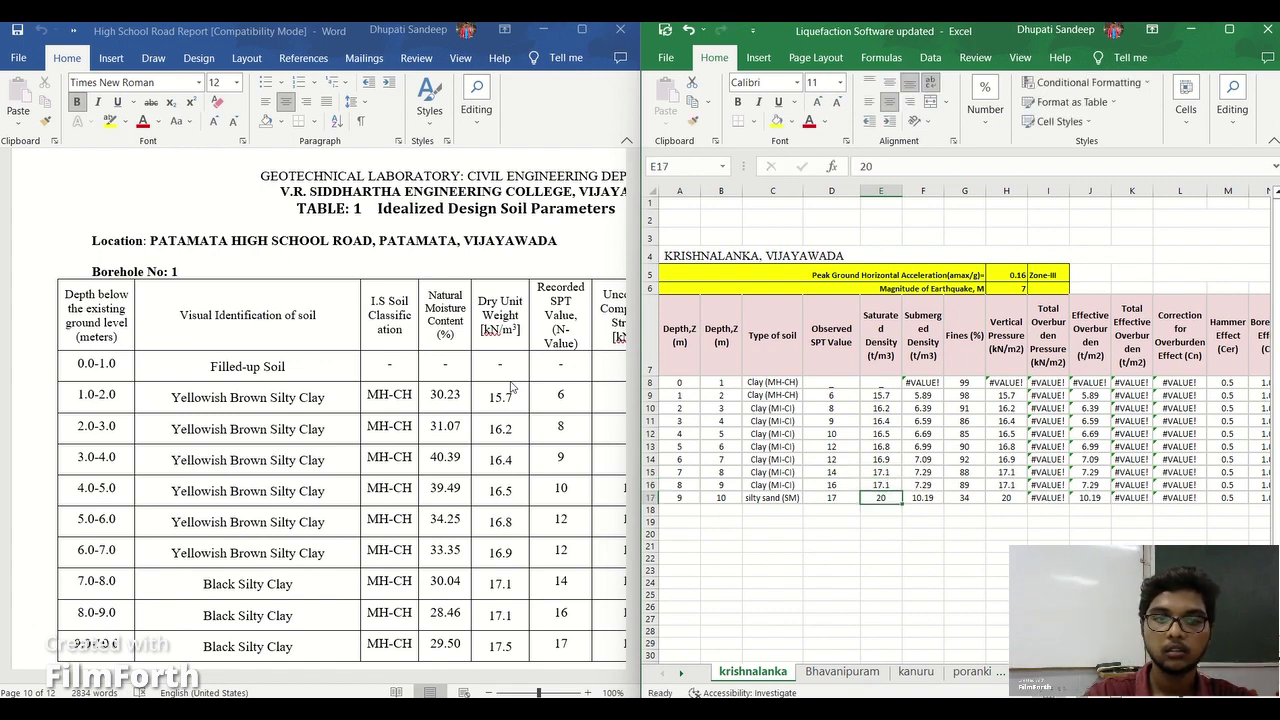
pyautogui.write('17.5')
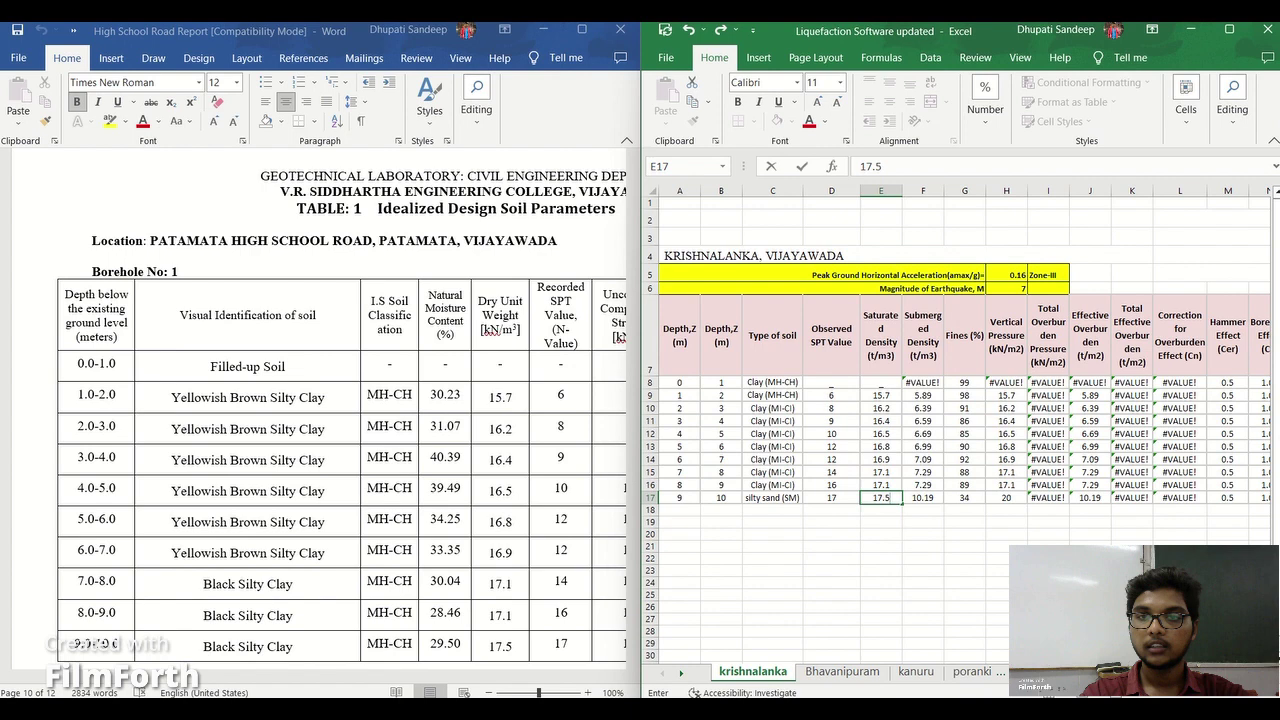
# Select fines cell G8 and bring the High School Road Table 2 workbook alongside the liquefaction sheet.
pyautogui.hscroll(2, 936, 363)
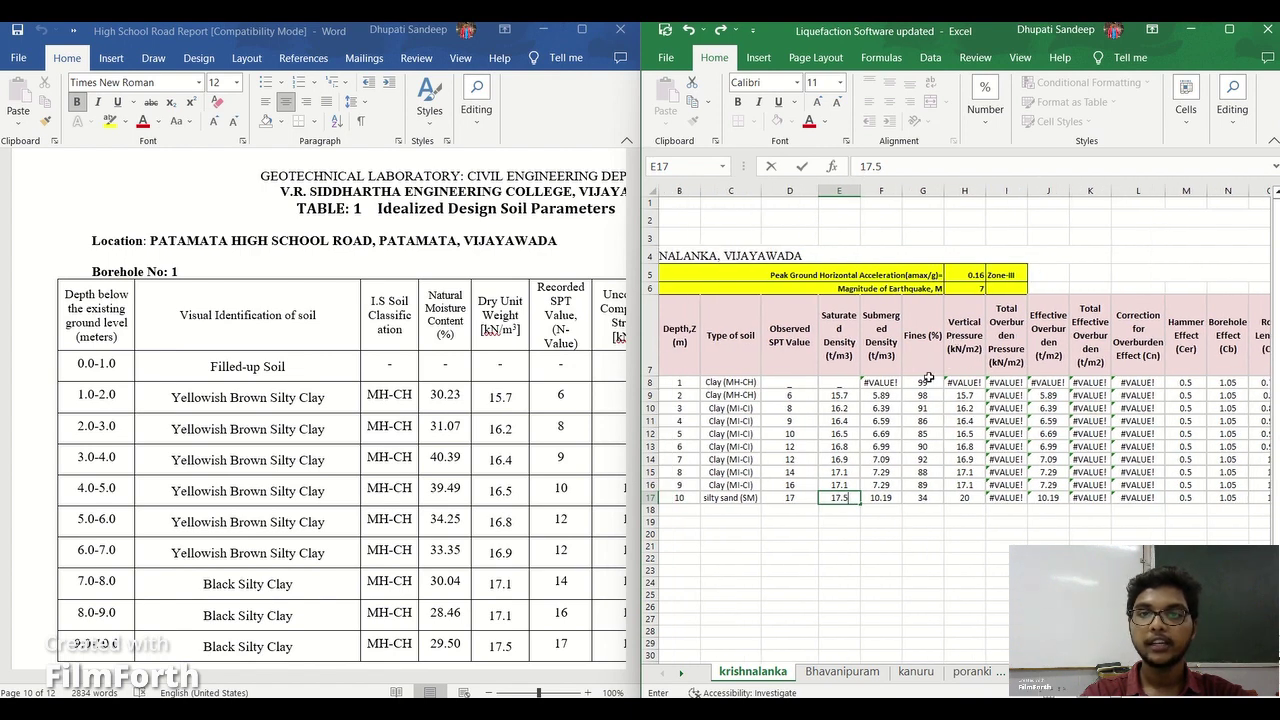
pyautogui.click(926, 382)
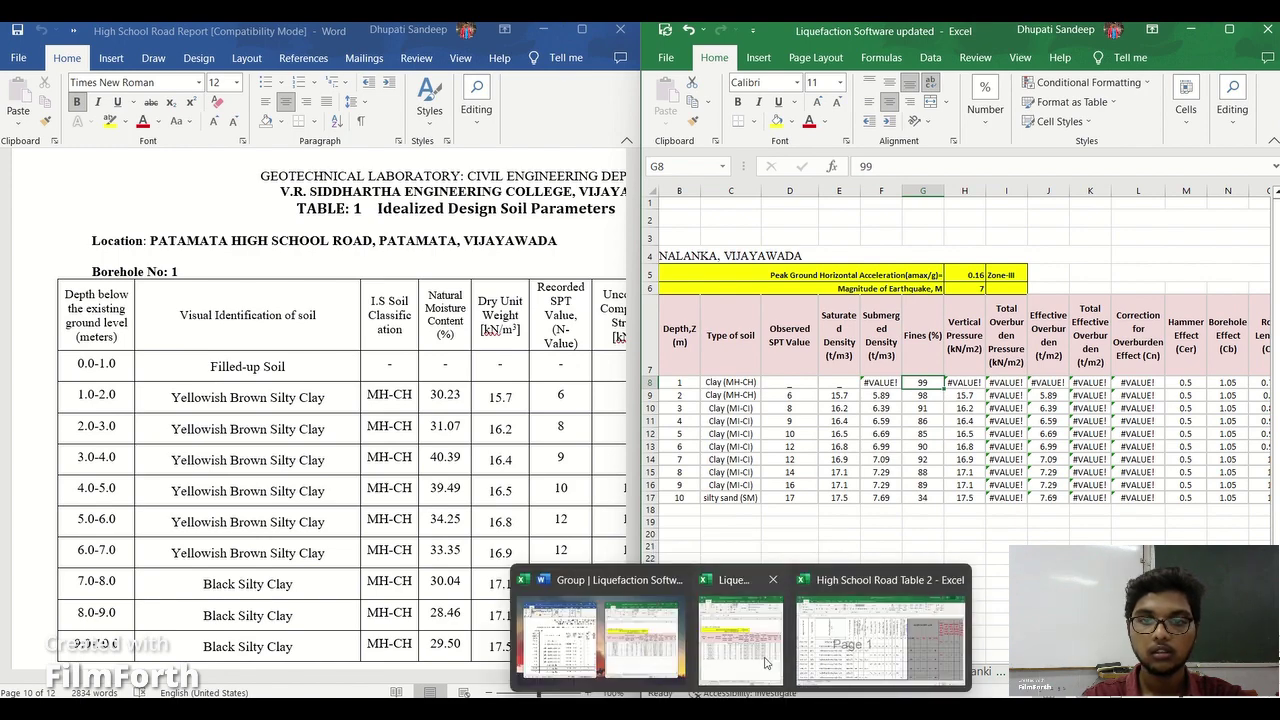
pyautogui.moveTo(762, 657)
pyautogui.moveTo(880, 590)
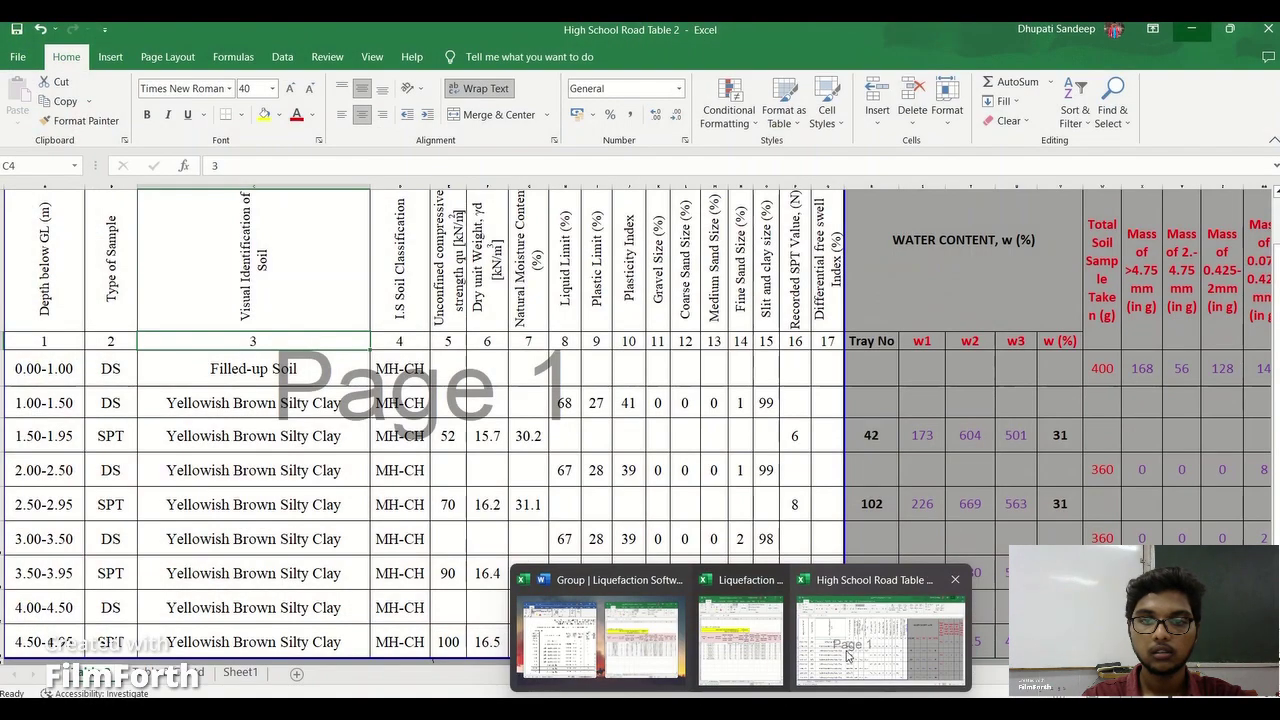
pyautogui.click(880, 590)
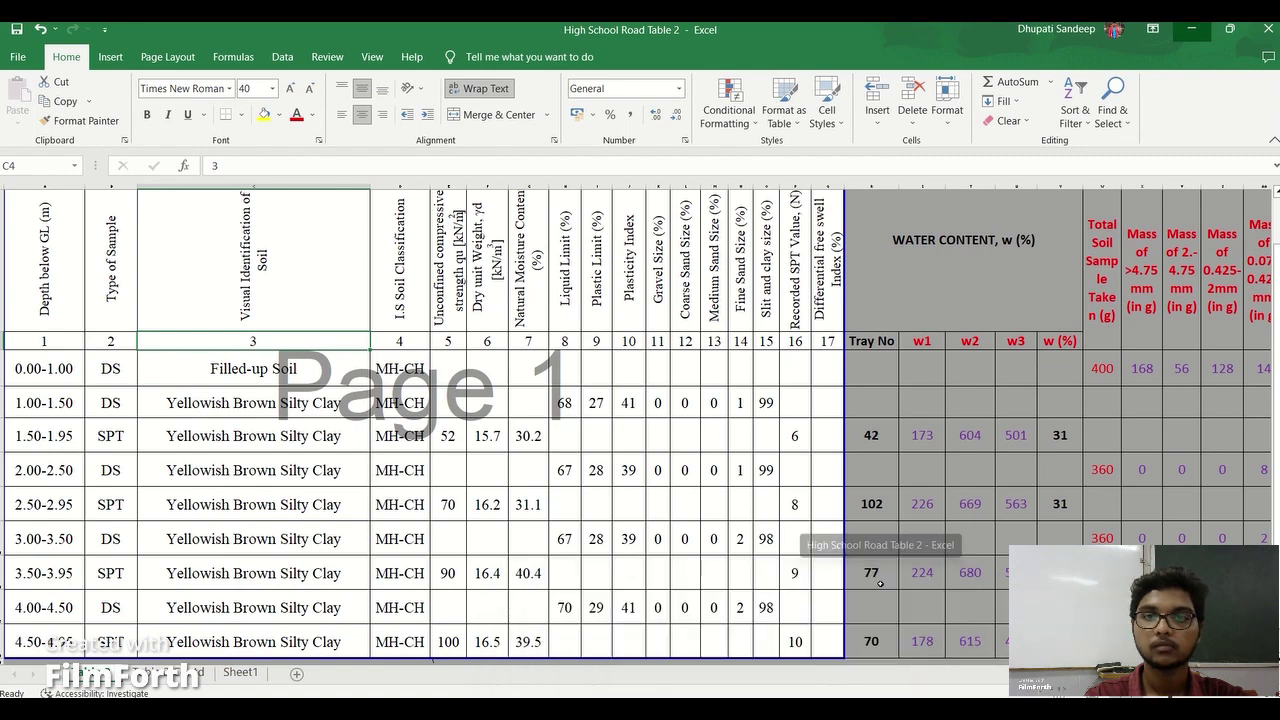
pyautogui.click(1229, 28)
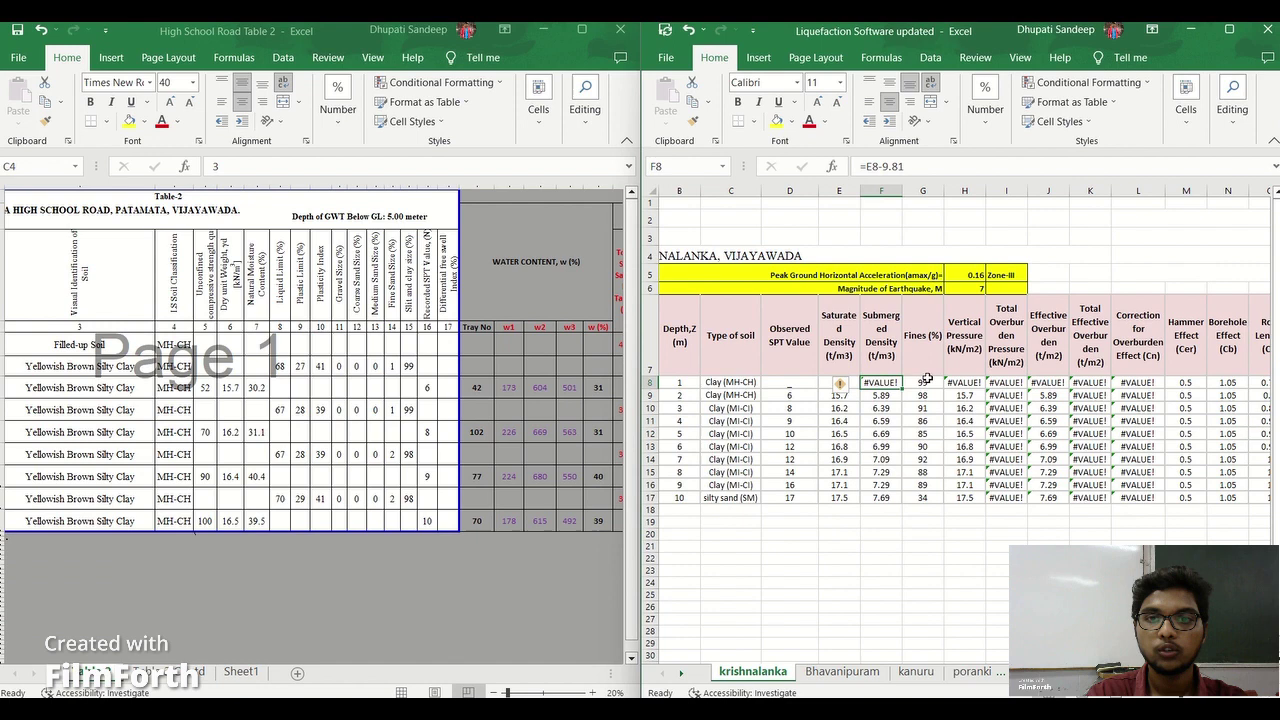
# Clear G8 and enter fines percentages 99, 99, 98, 98 in G9:G12.
pyautogui.click(927, 380)
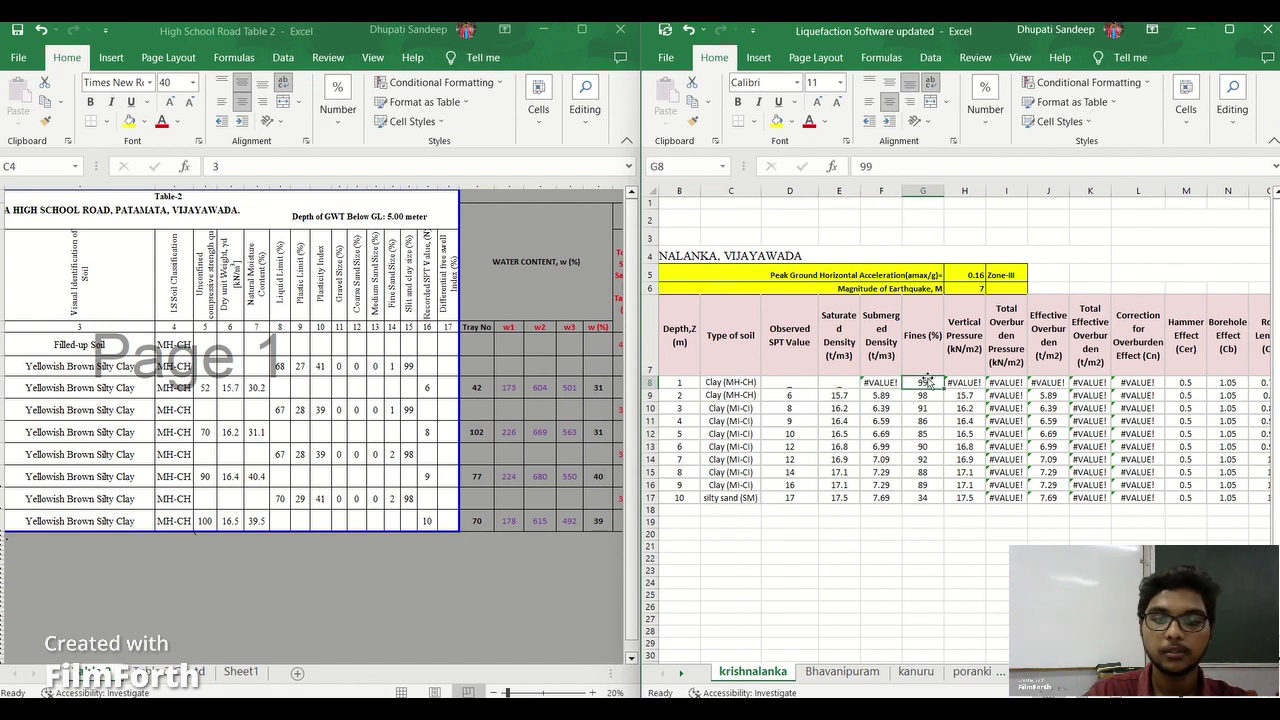
pyautogui.press('BackSpace')
pyautogui.press('Return')
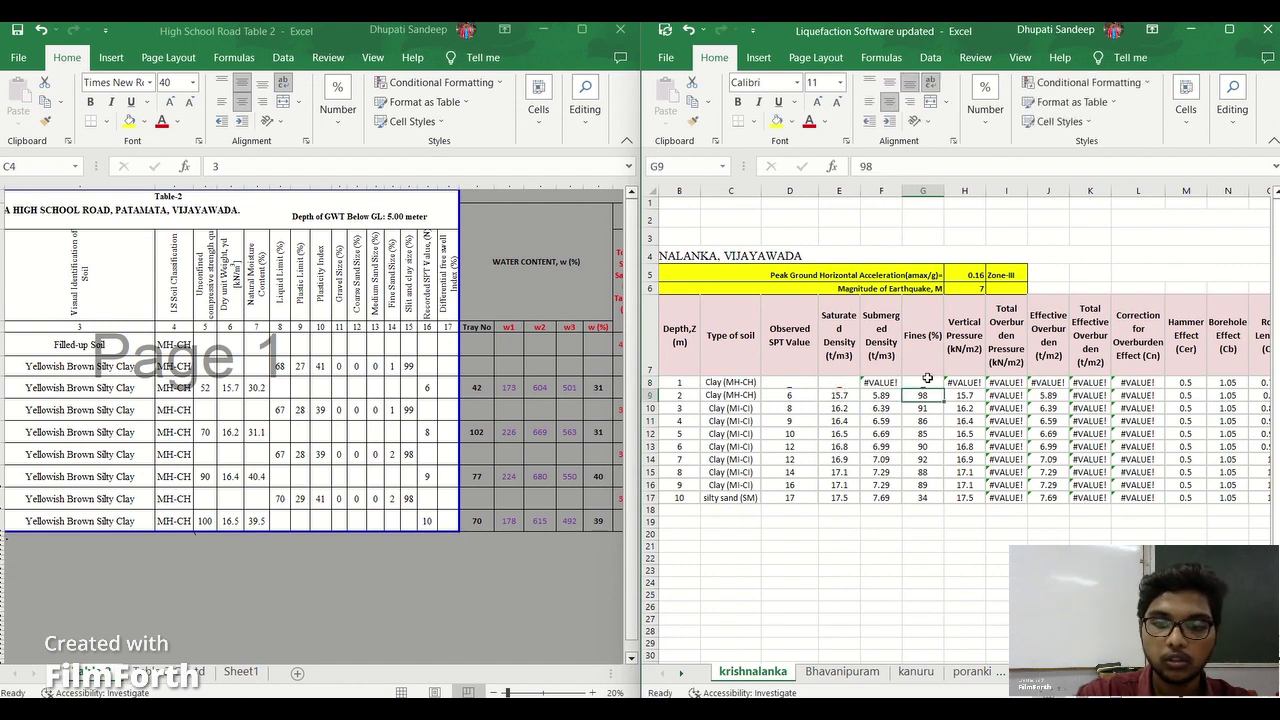
pyautogui.write('99')
pyautogui.press('Return')
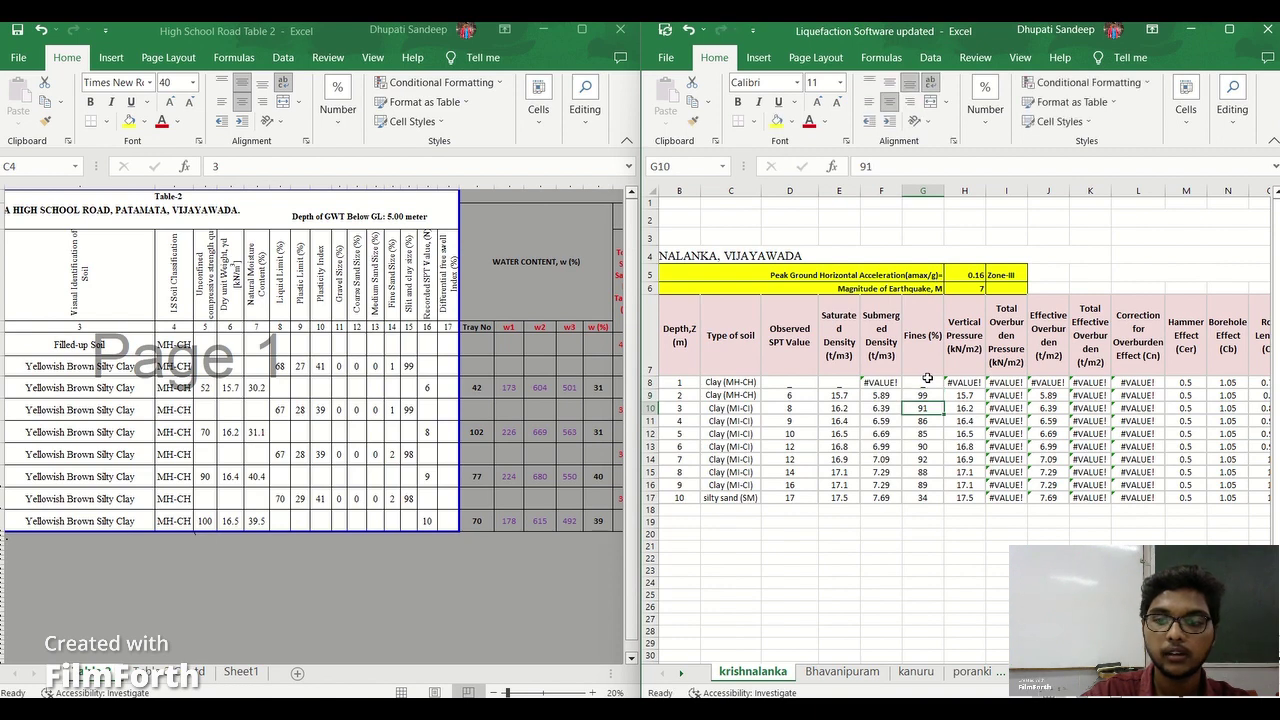
pyautogui.write('99')
pyautogui.press('Return')
pyautogui.write('98')
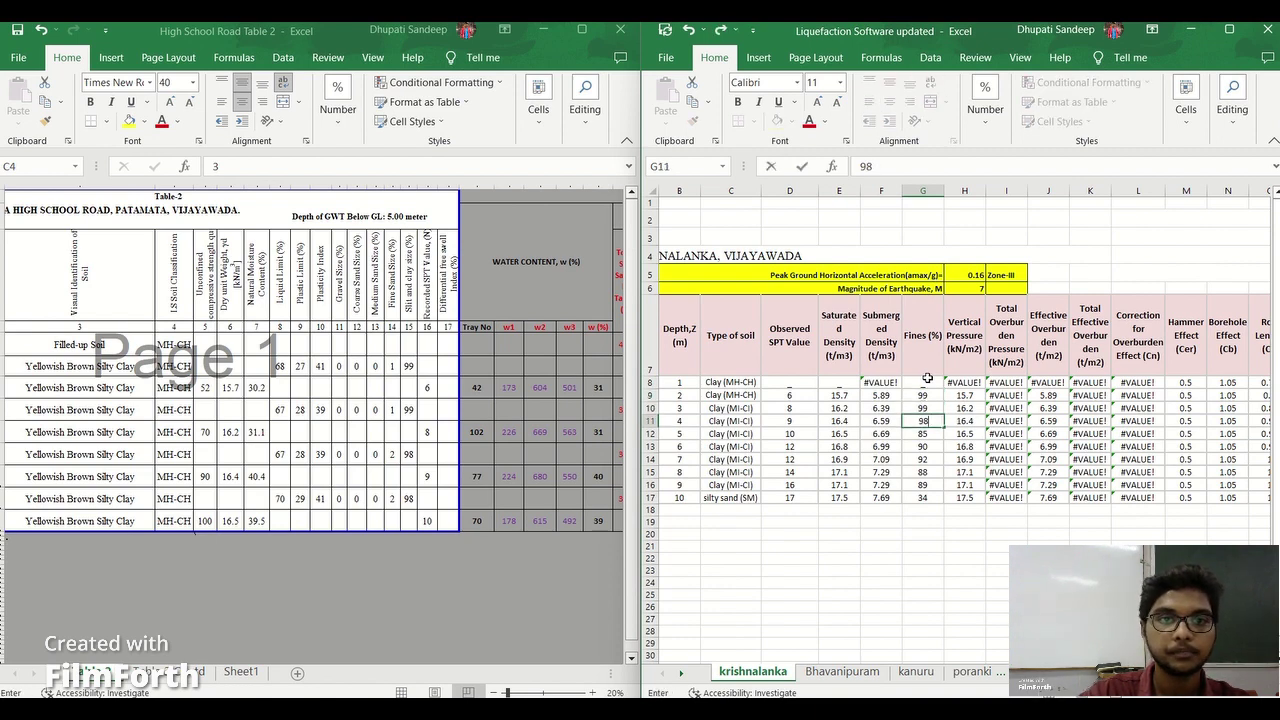
pyautogui.press('Return')
pyautogui.write('98')
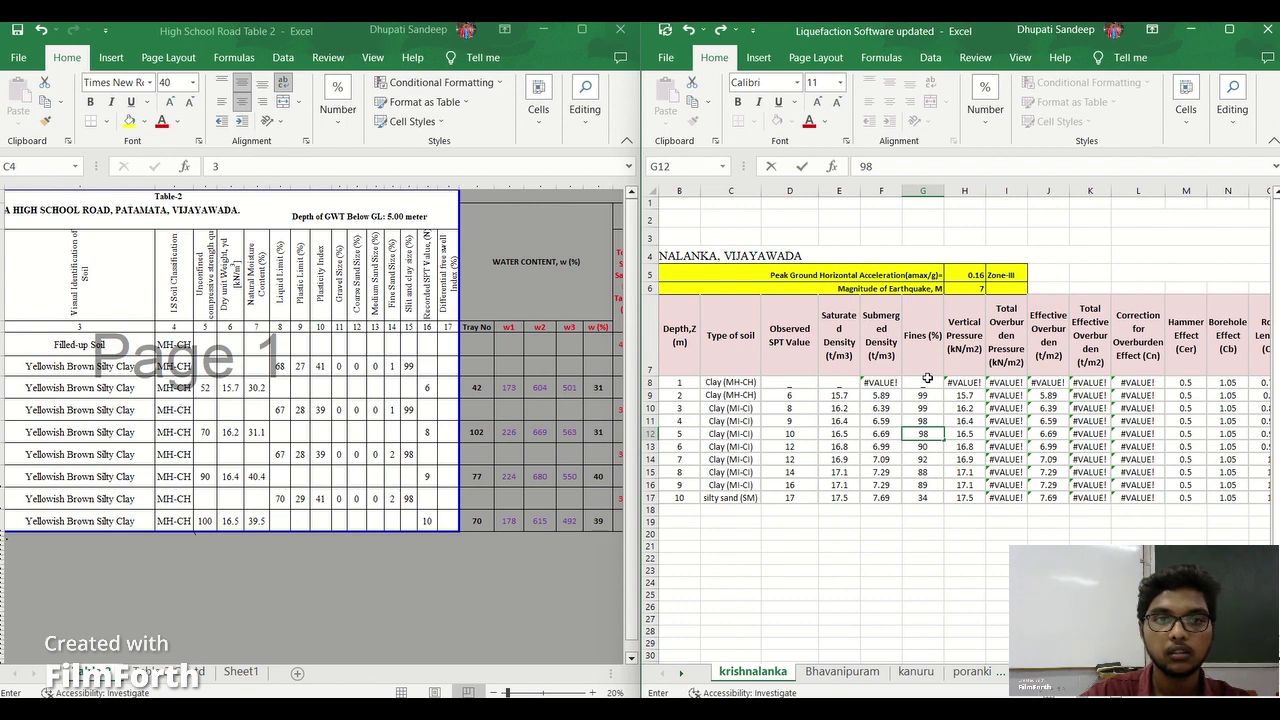
pyautogui.press('Return')
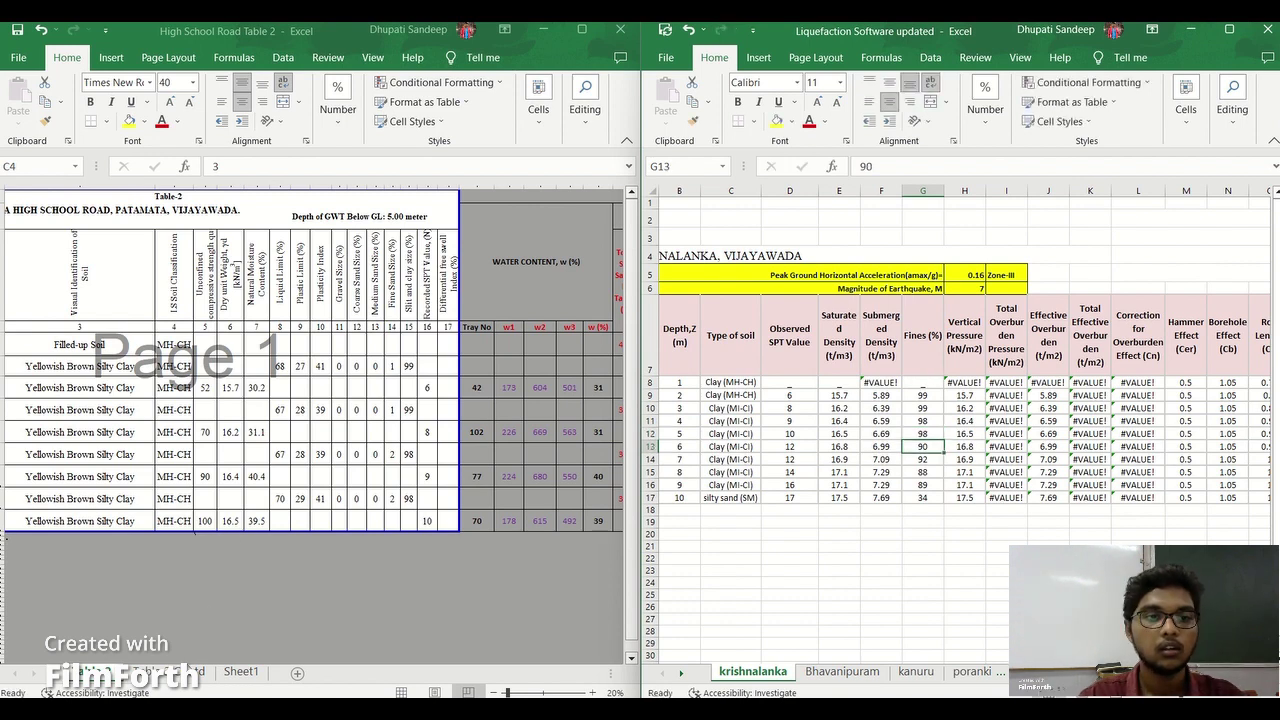
# Check the deeper borehole layers and enter fines 76, 98, 98, 99, 99 in G13:G17.
pyautogui.hotkey('alt', 'Tab')
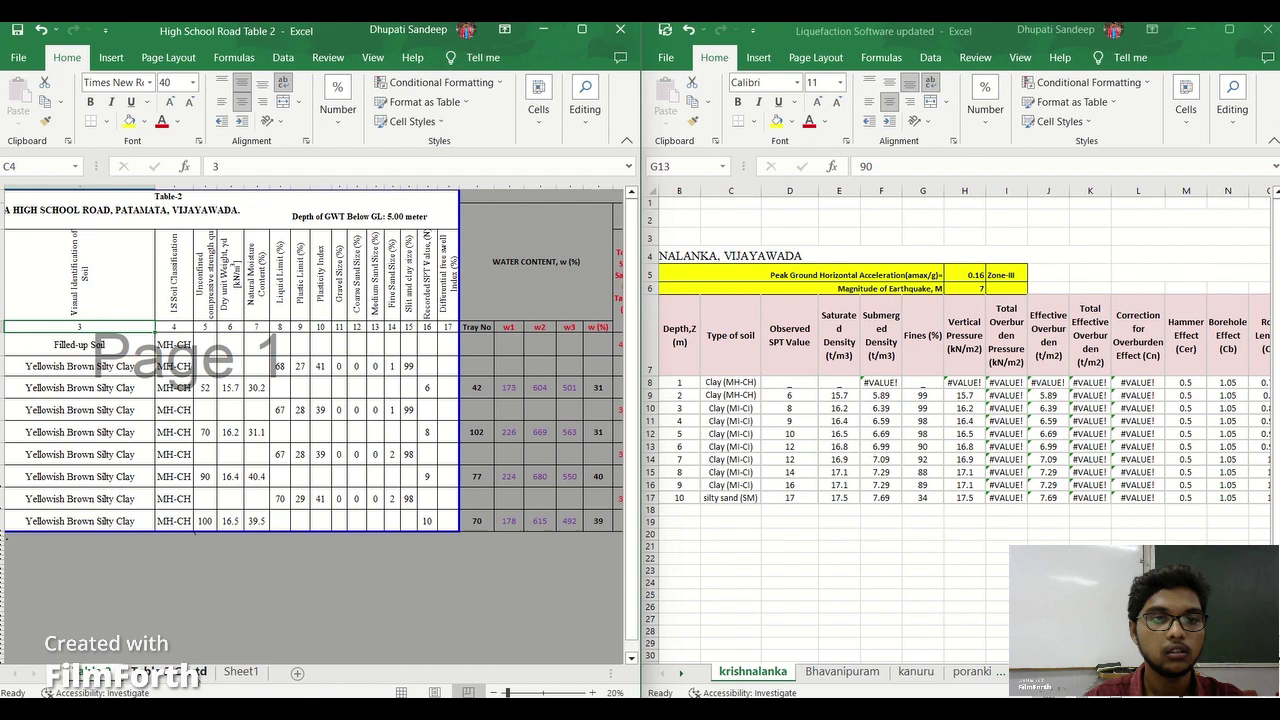
pyautogui.click(935, 447)
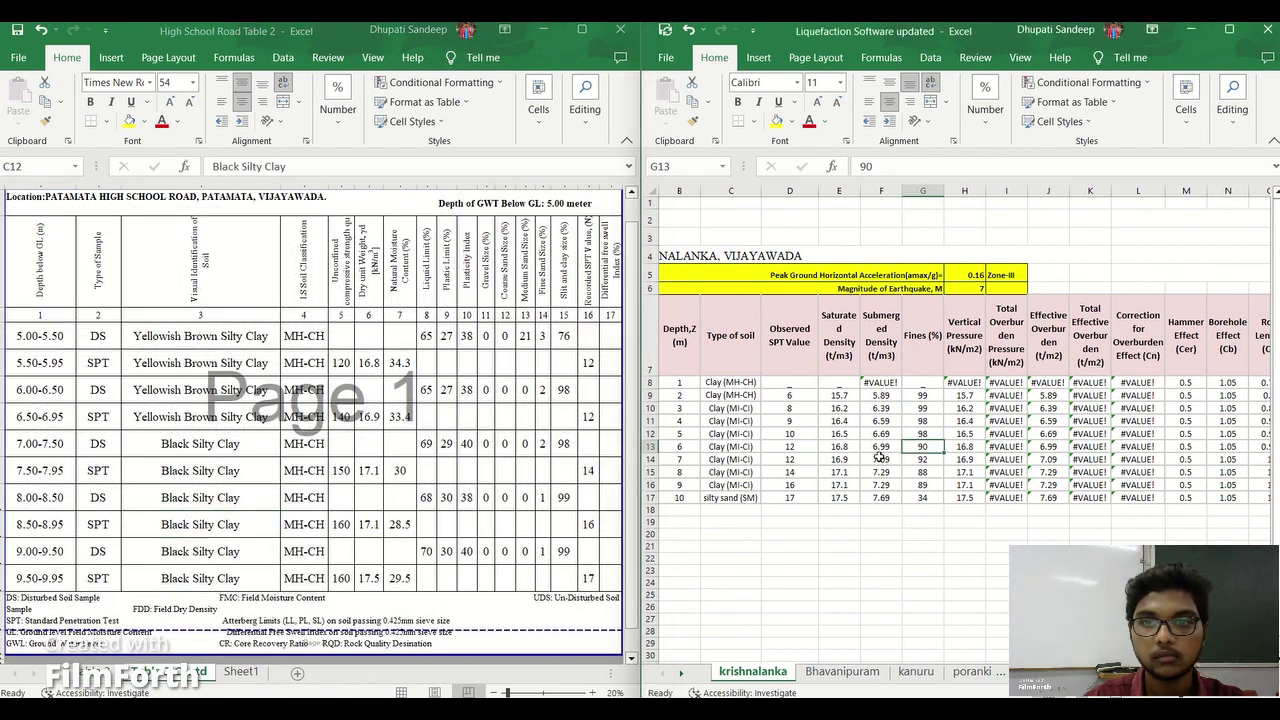
pyautogui.write('76')
pyautogui.press('Return')
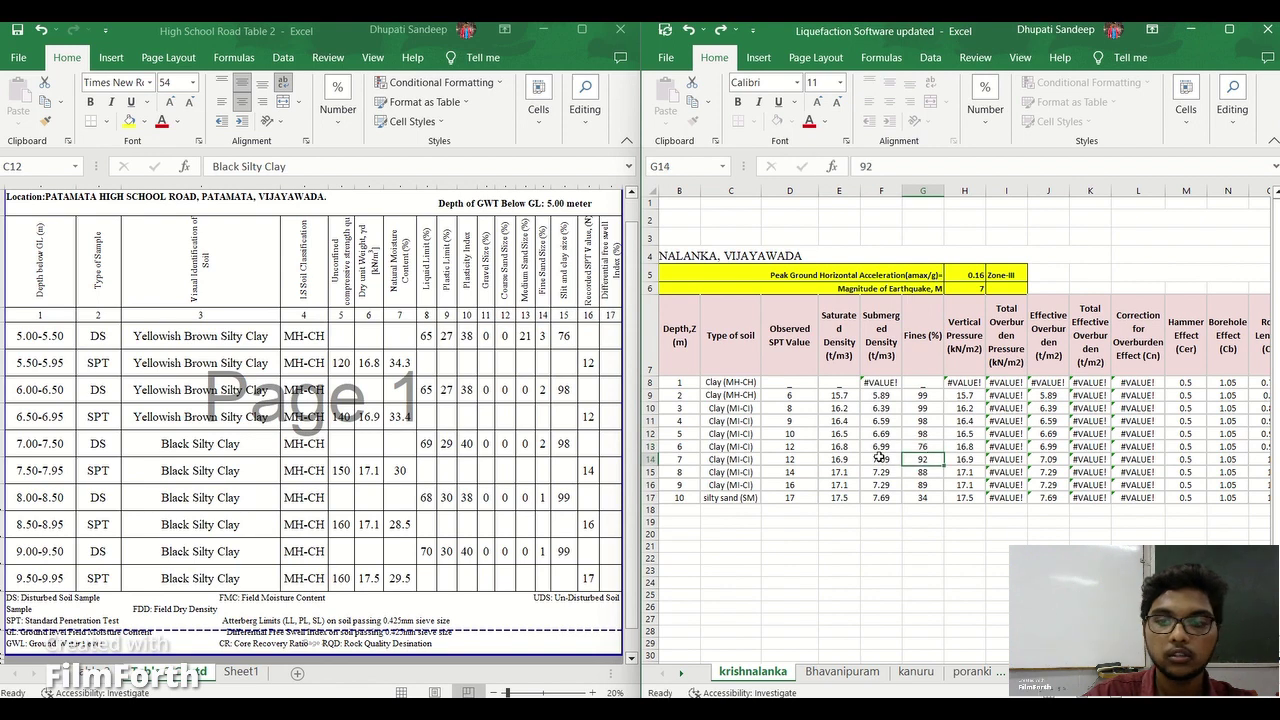
pyautogui.write('98')
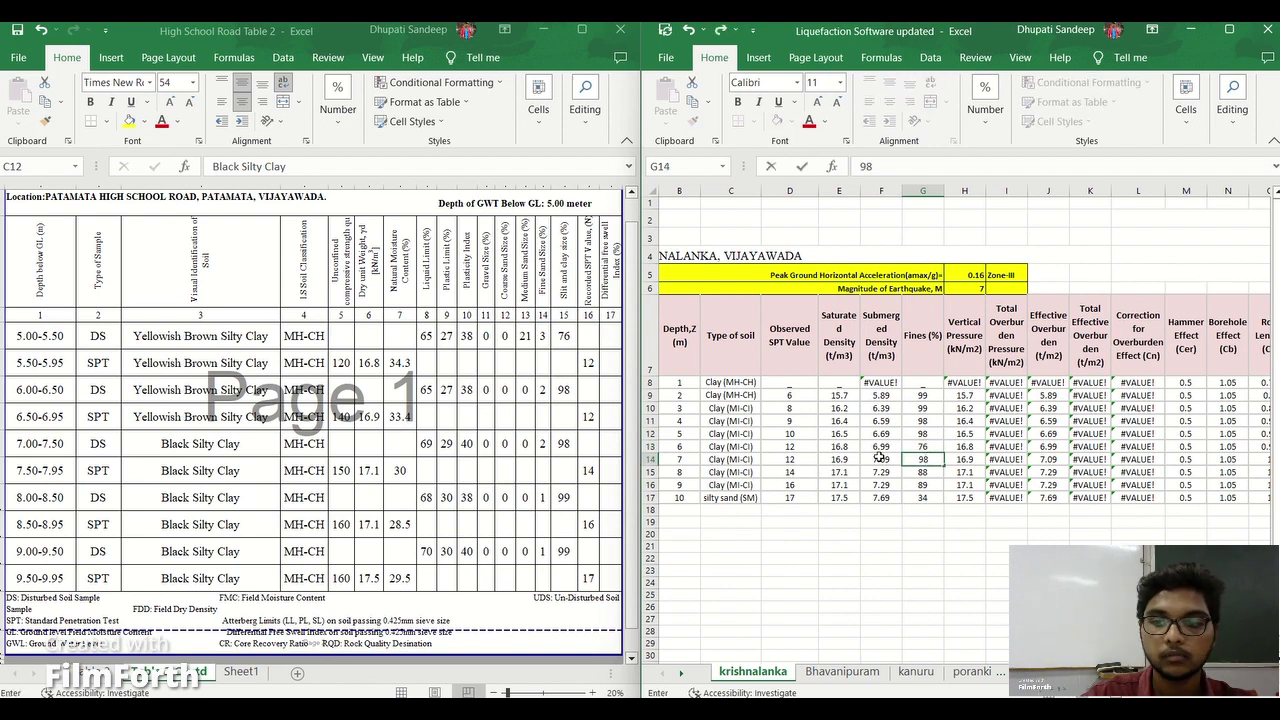
pyautogui.press('Return')
pyautogui.write('98')
pyautogui.press('Return')
pyautogui.write('99')
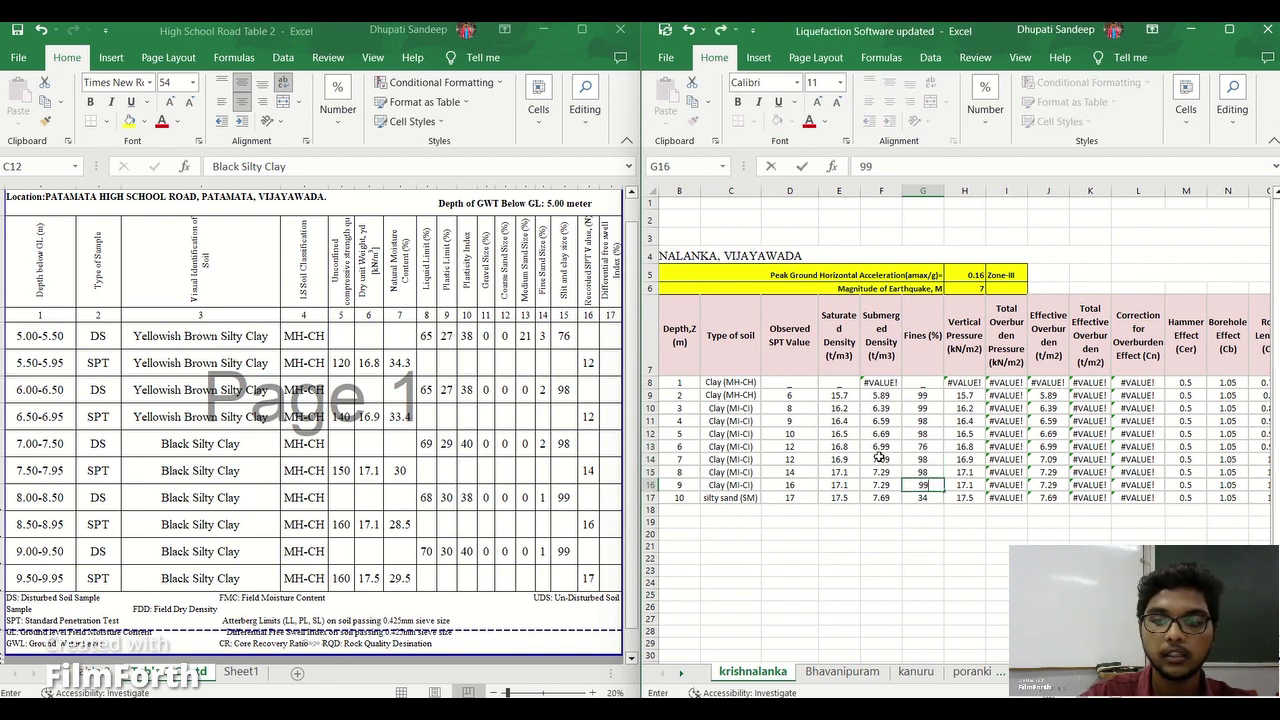
pyautogui.press('Return')
pyautogui.write('999')
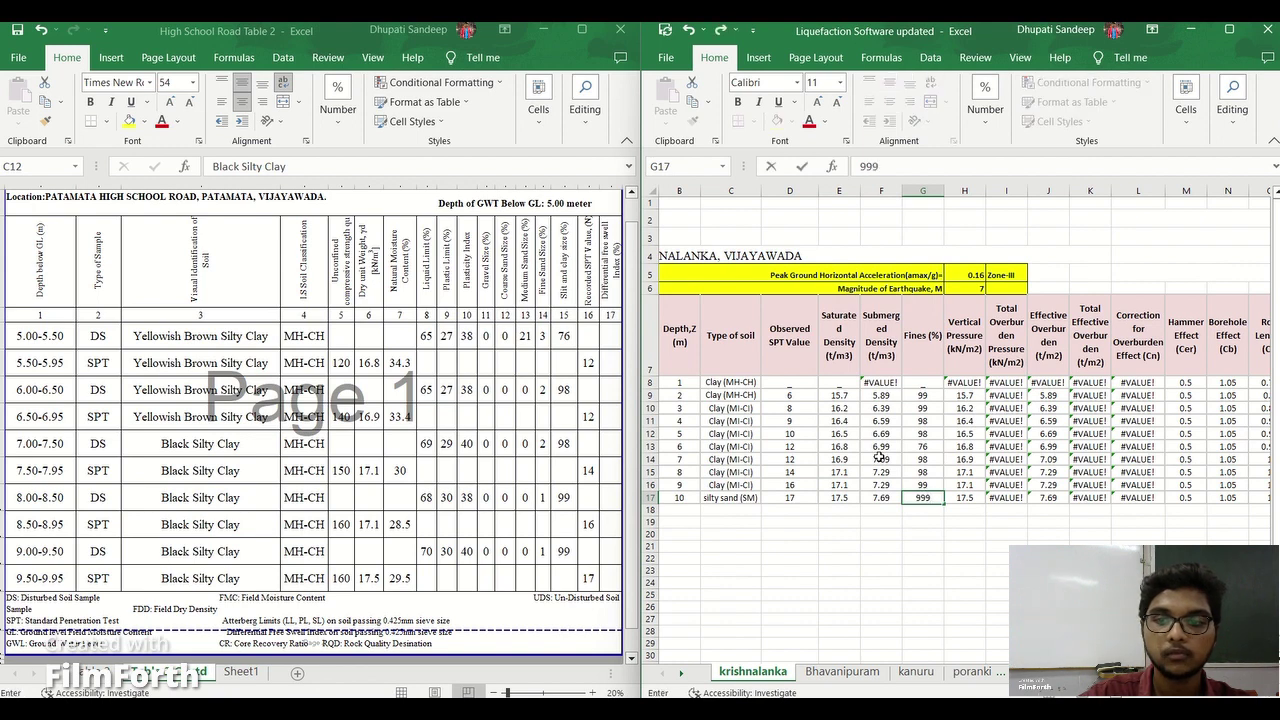
pyautogui.press('BackSpace')
pyautogui.press('Return')
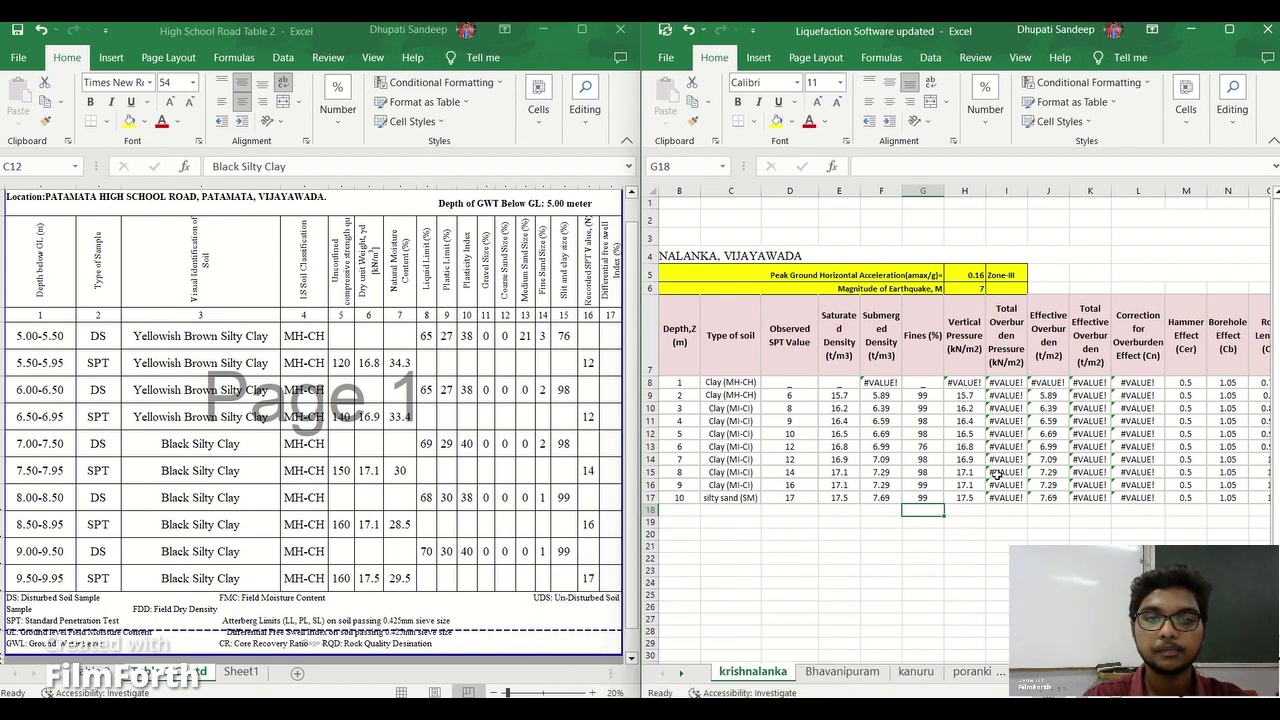
# Put a '_' dash in row 8's submerged density and fill it across row 8 to column T.
pyautogui.click(997, 476)
pyautogui.click(872, 382)
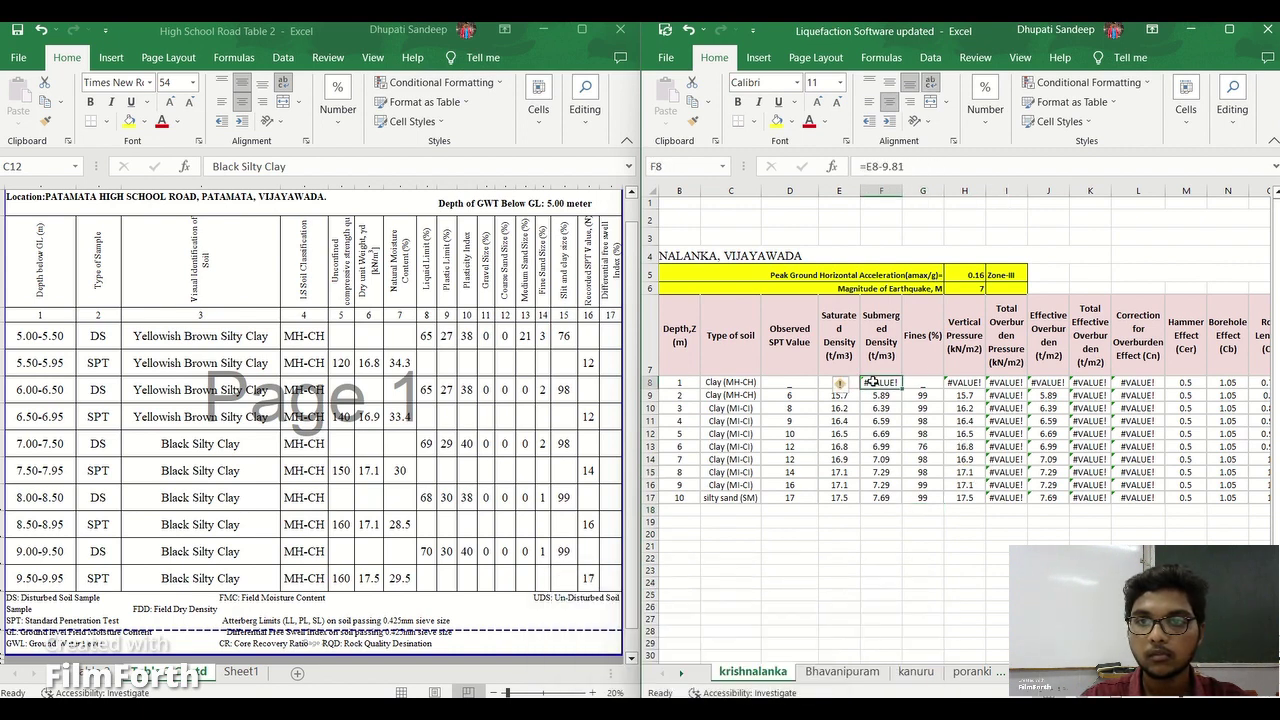
pyautogui.write('_')
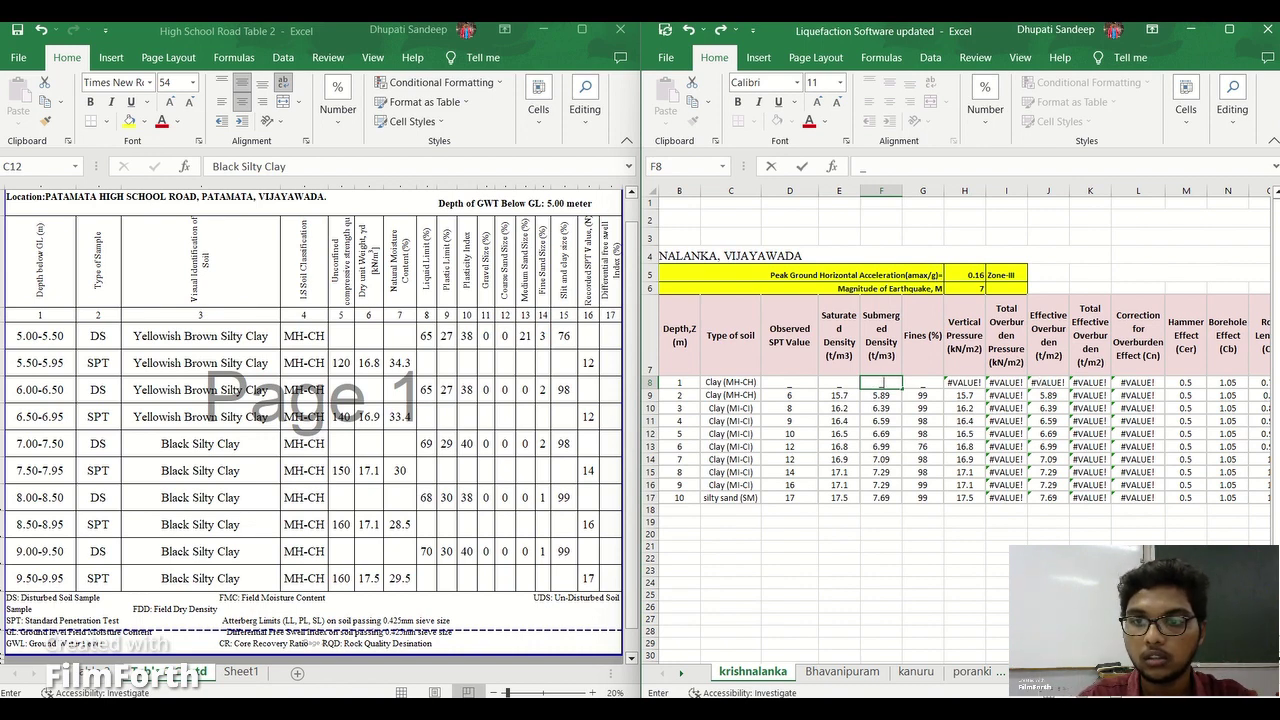
pyautogui.hscroll(5, 832, 541)
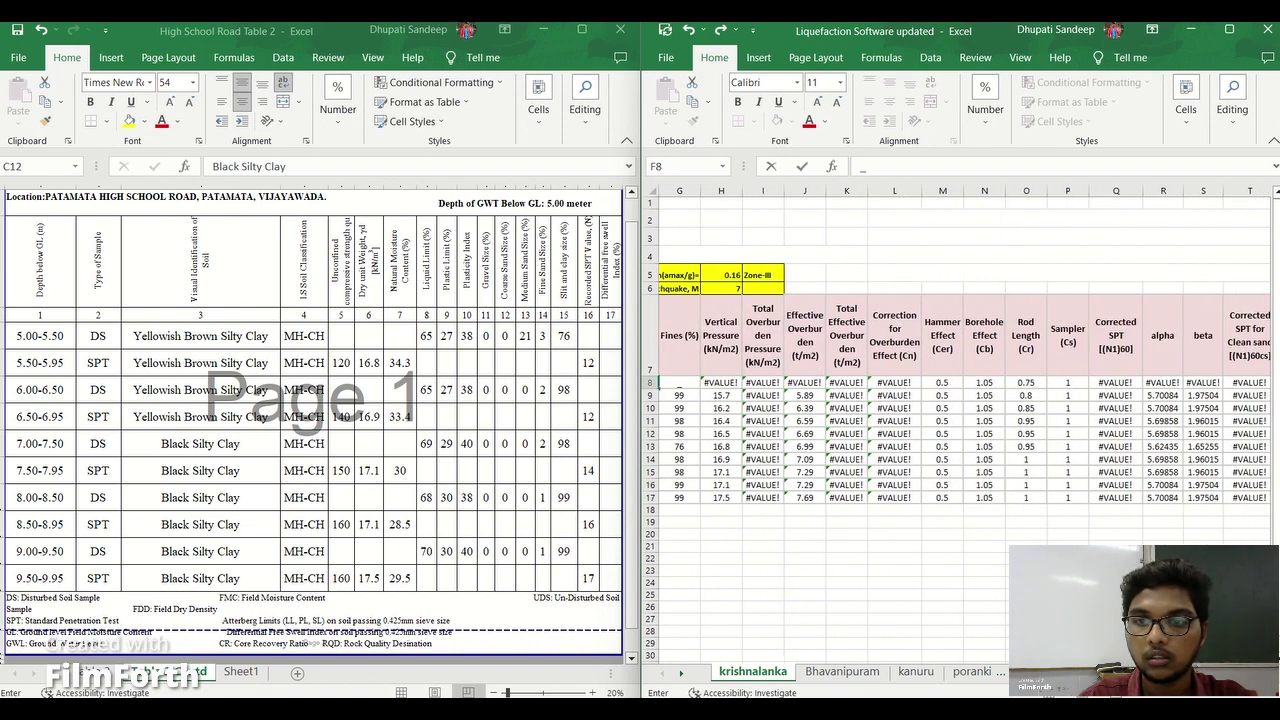
pyautogui.click(686, 384)
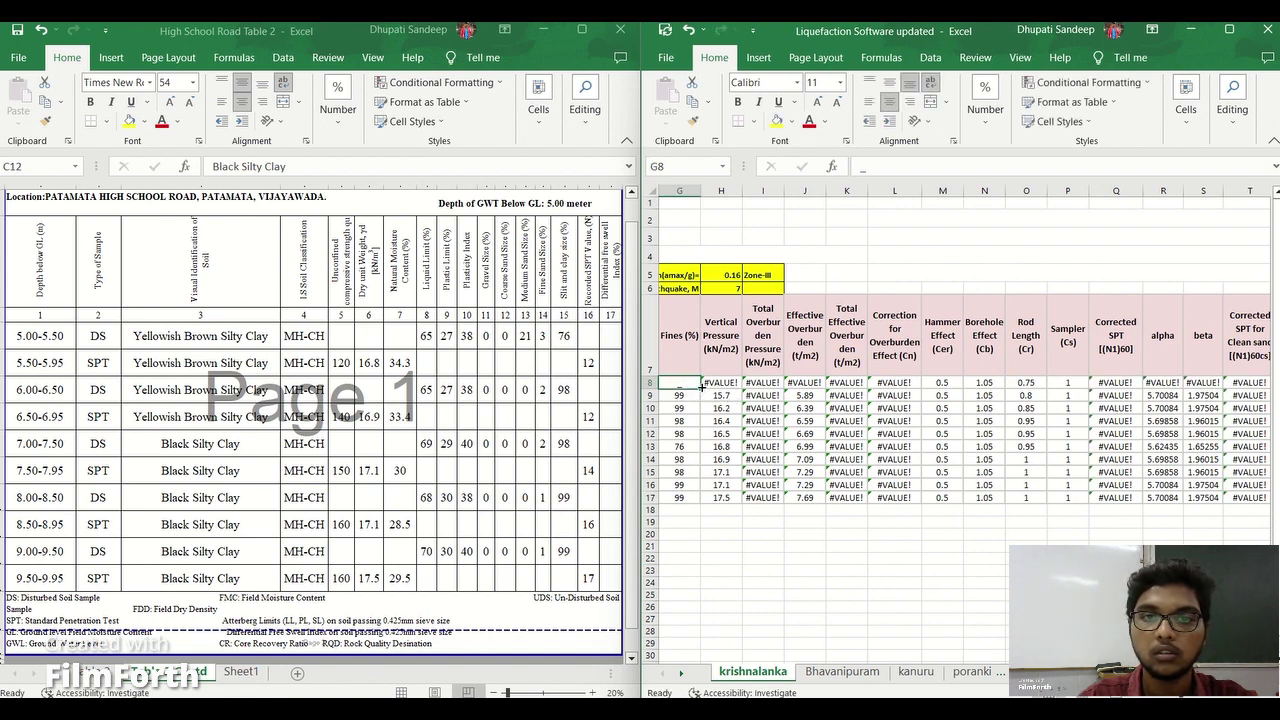
pyautogui.moveTo(700, 390); pyautogui.dragTo(1207, 396)
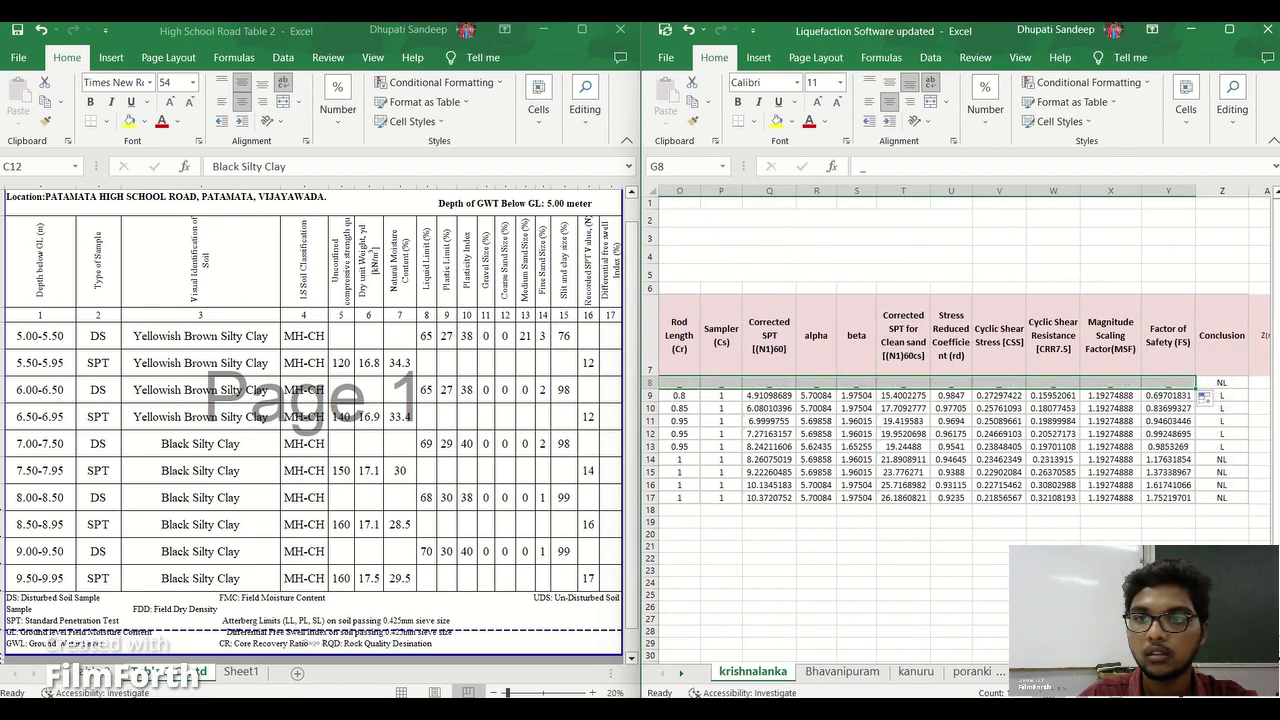
pyautogui.hscroll(-5, 1000, 420)
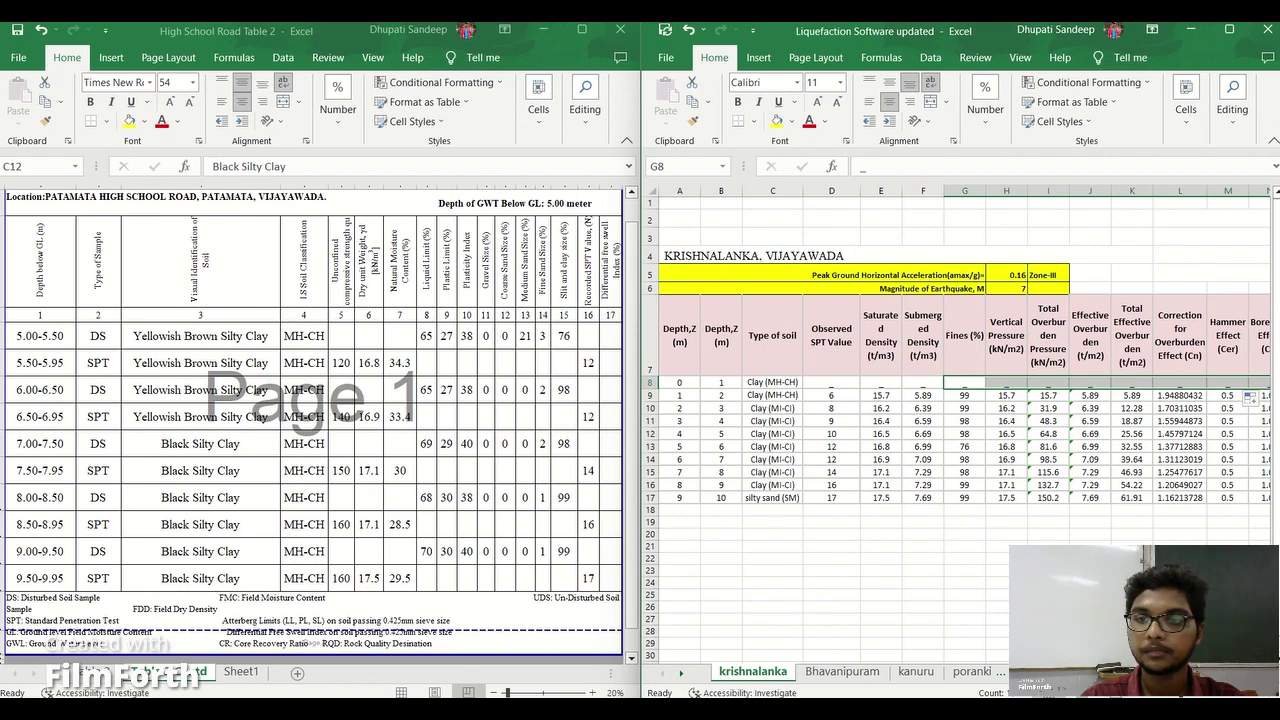
pyautogui.hscroll(6, 960, 420)
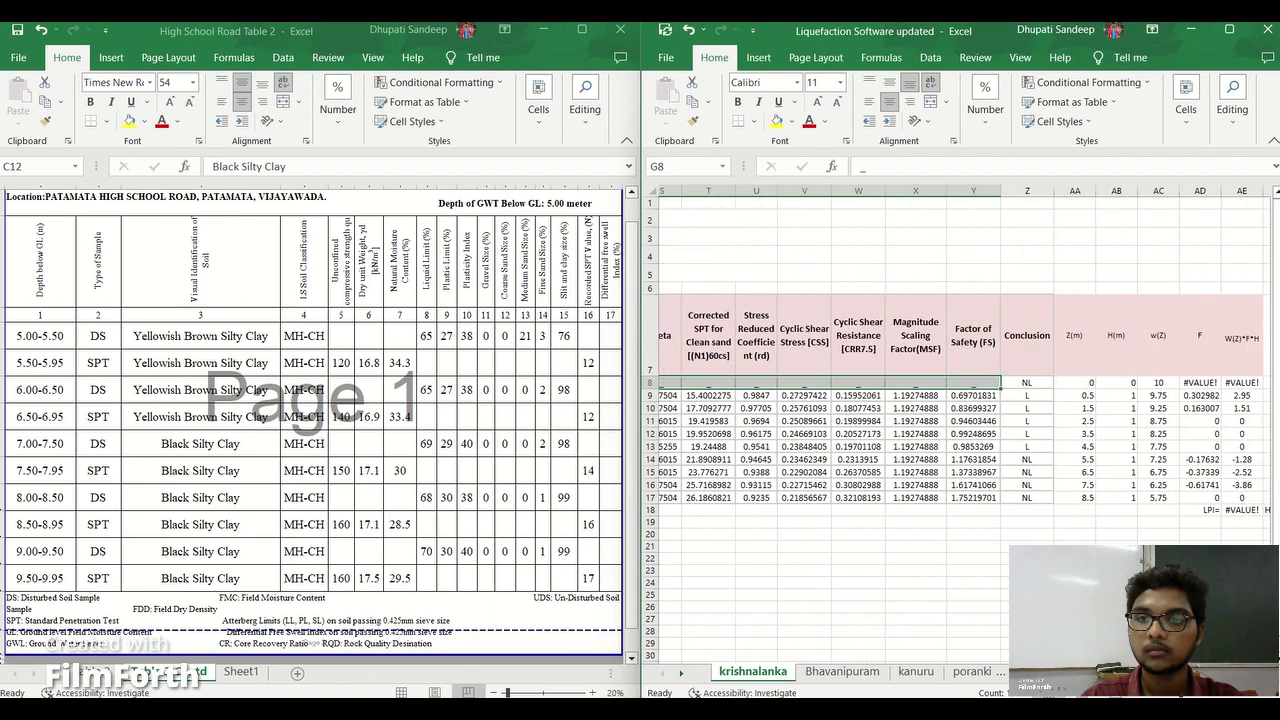
pyautogui.hscroll(-1, 960, 420)
pyautogui.hscroll(2, 960, 420)
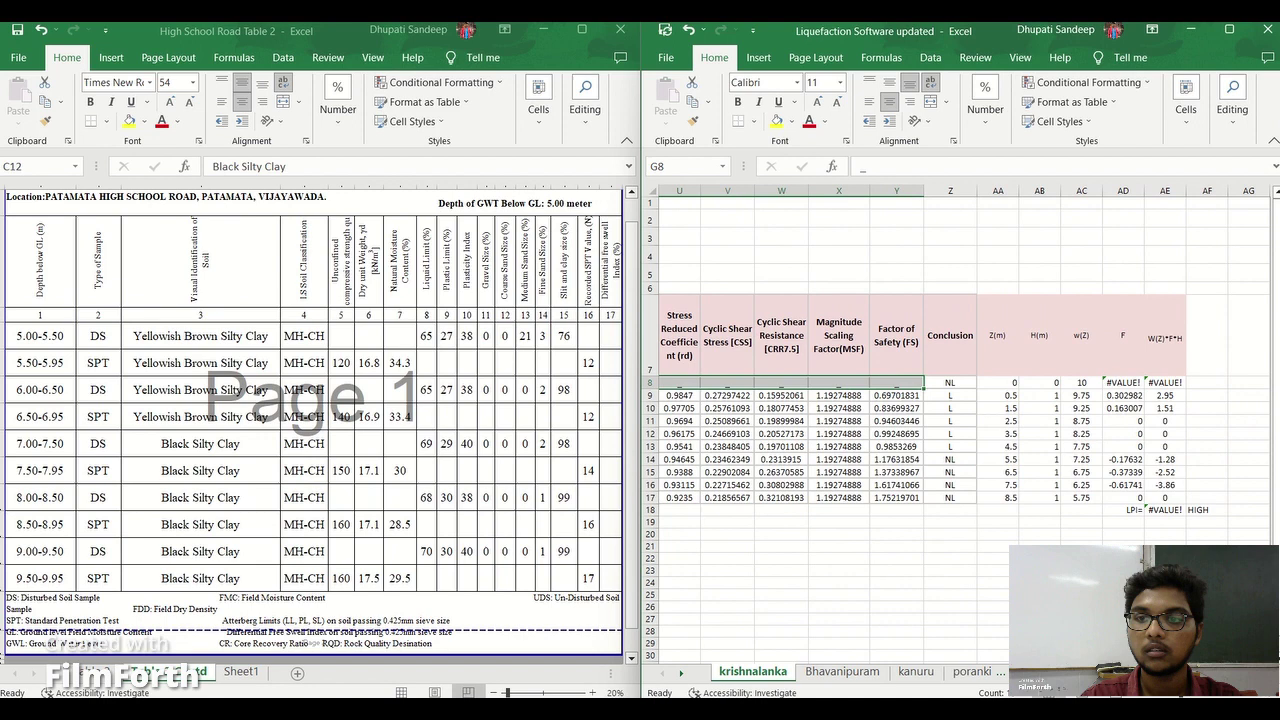
# Clear row 8's W(z)*F*H error and copy the F formula down three more rows.
pyautogui.click(1116, 383)
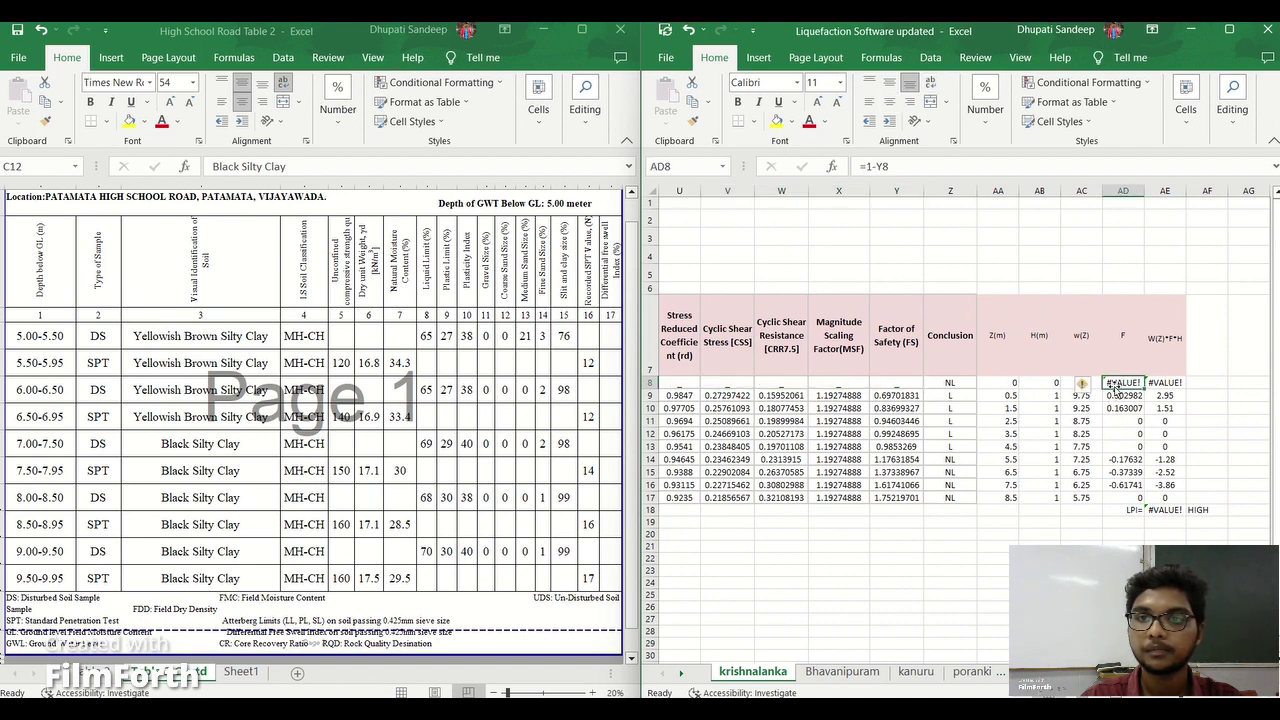
pyautogui.press('Right')
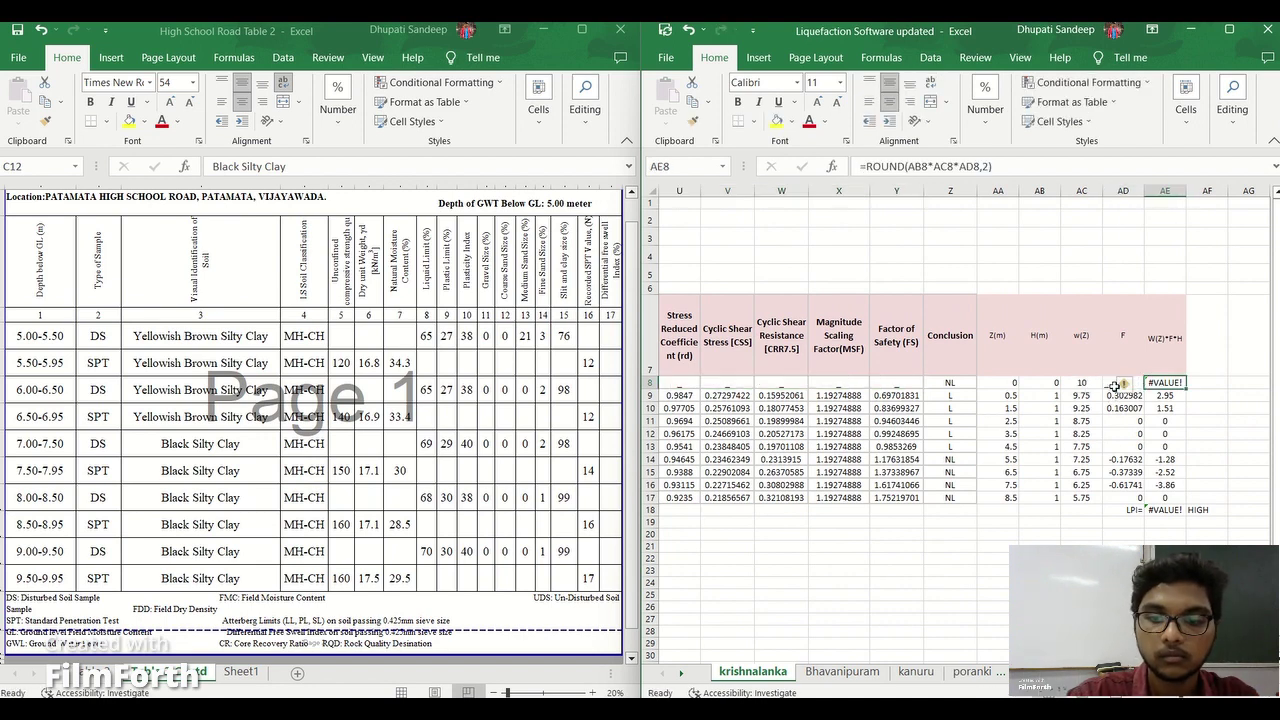
pyautogui.press('Delete')
pyautogui.press('Down')
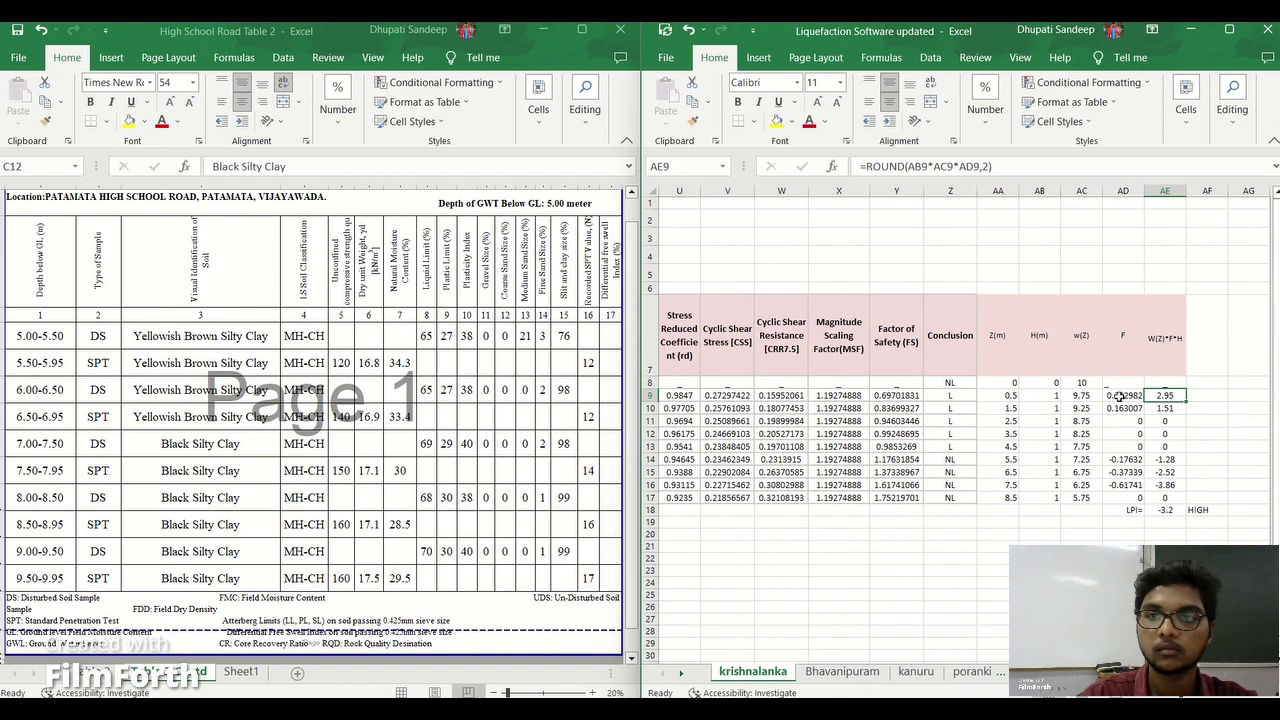
pyautogui.click(1122, 407)
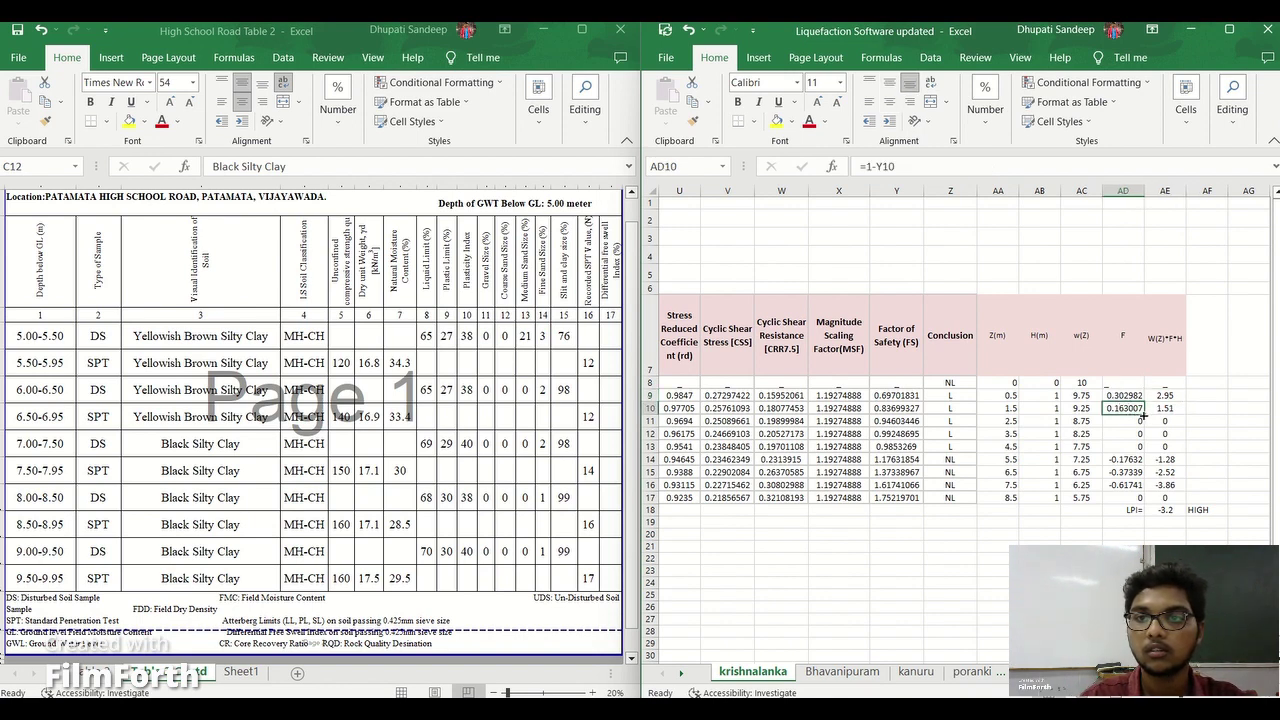
pyautogui.moveTo(1143, 416); pyautogui.dragTo(1140, 448)
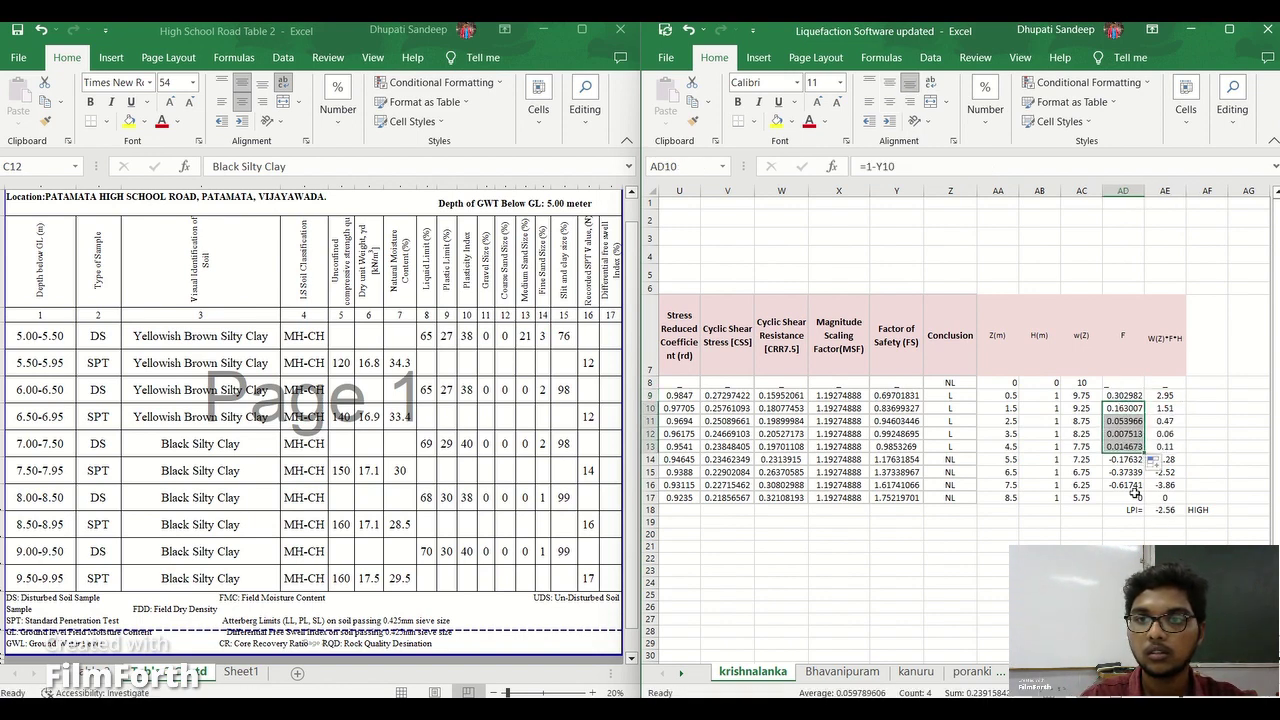
# Overwrite the negative F values in AD14:AD17 with 0, bringing the LPI to 5.1.
pyautogui.click(1136, 497)
pyautogui.write('0')
pyautogui.press('Return')
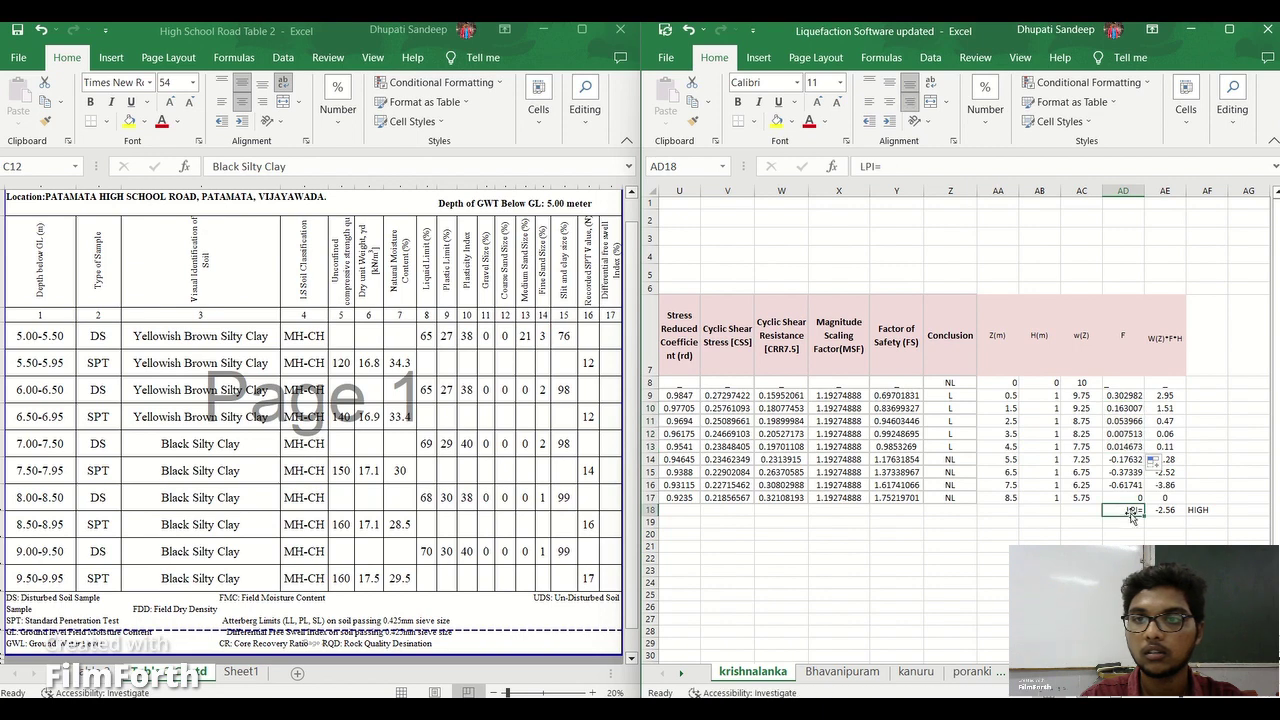
pyautogui.click(1127, 461)
pyautogui.write('0')
pyautogui.press('Return')
pyautogui.write('0')
pyautogui.press('Return')
pyautogui.write('0')
pyautogui.press('Return')
pyautogui.write('0')
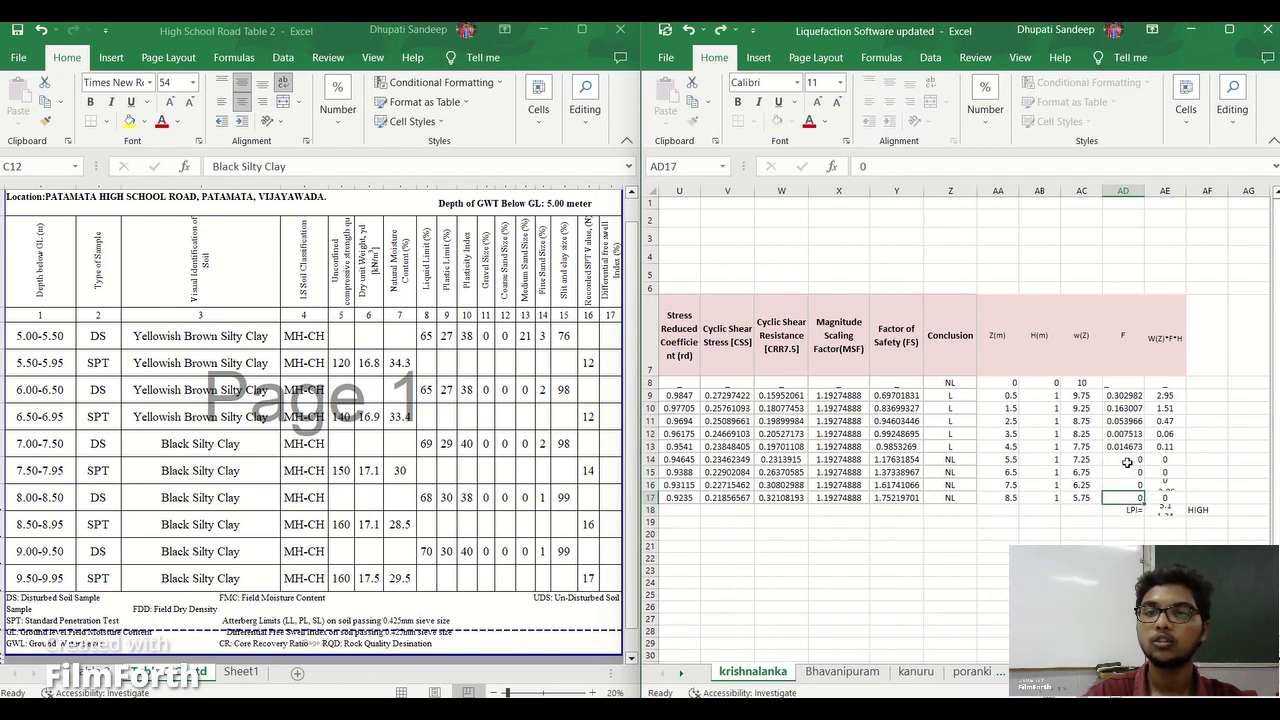
pyautogui.press('Return')
pyautogui.click(1016, 522)
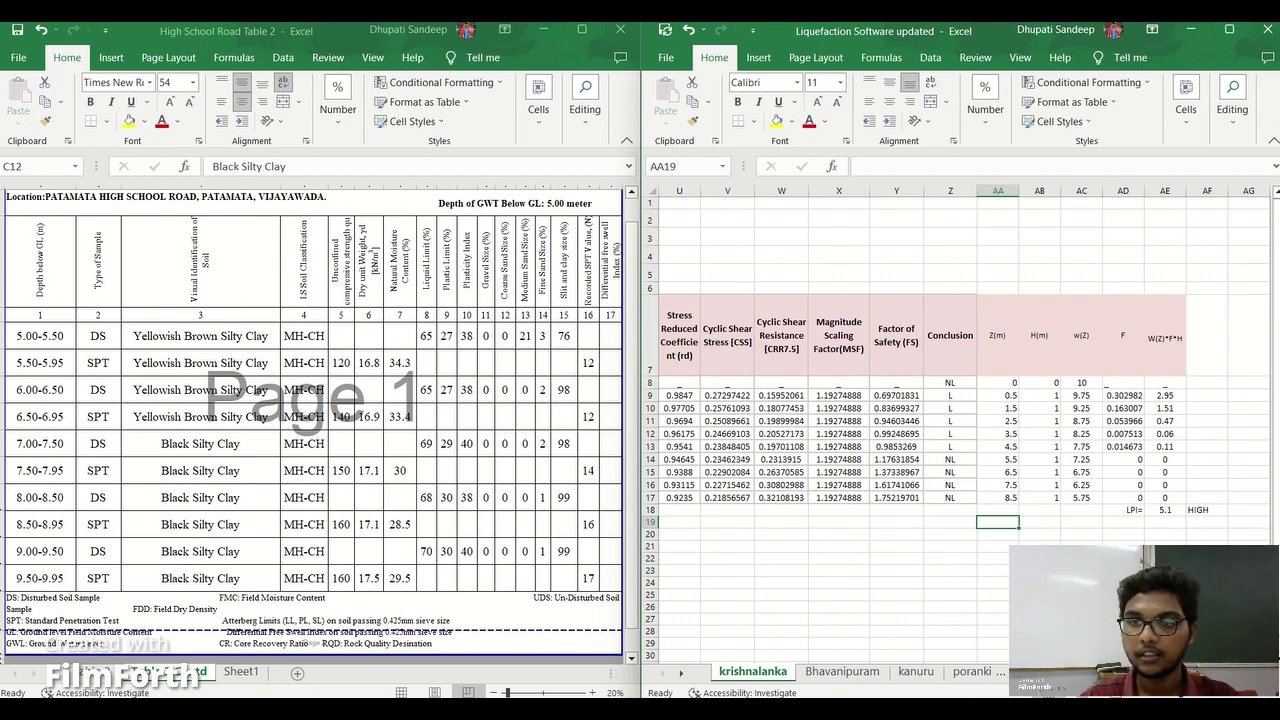
pyautogui.hscroll(-3, 964, 424)
pyautogui.hscroll(2, 964, 424)
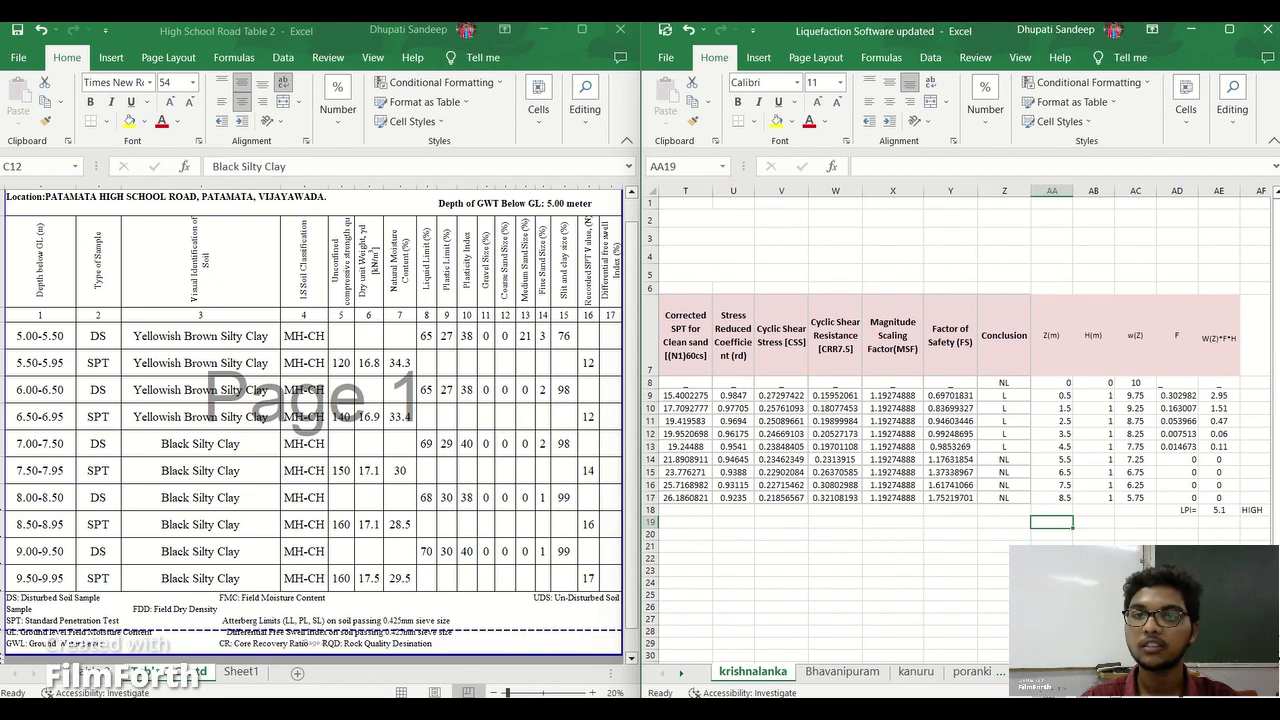
# Set the earthquake magnitude in H6 to 6.
pyautogui.hscroll(-6, 985, 355)
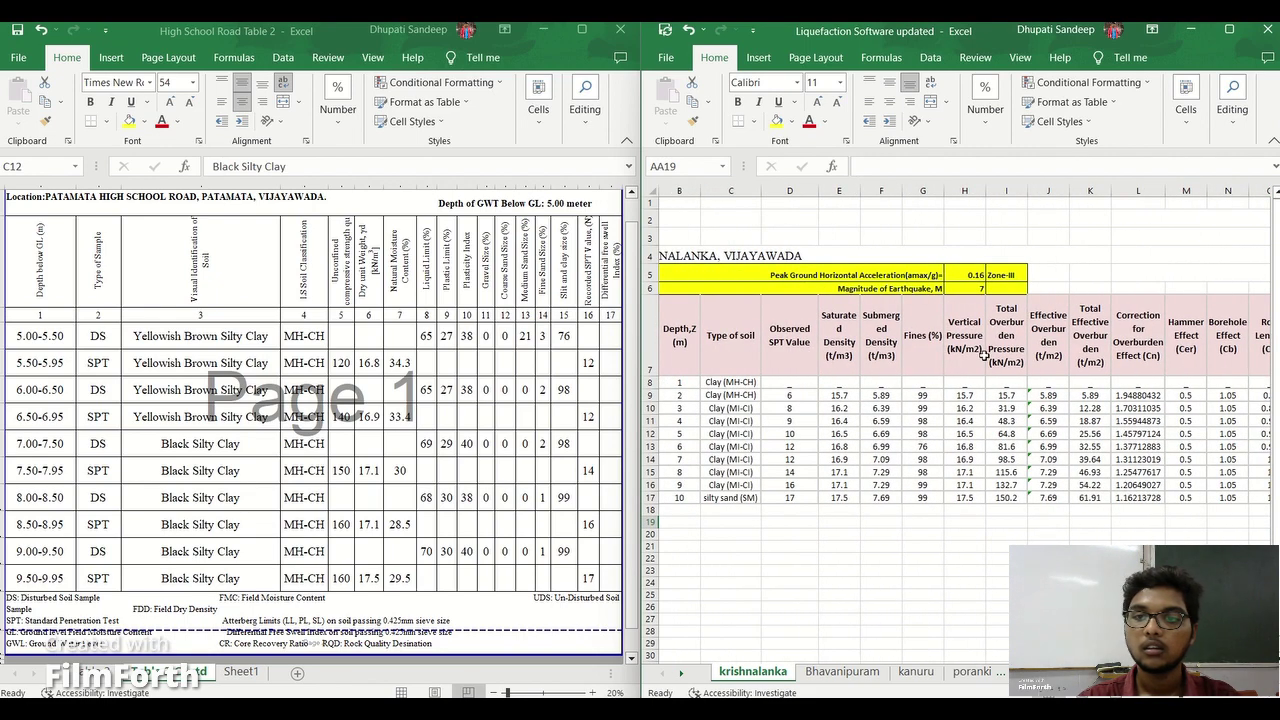
pyautogui.click(968, 290)
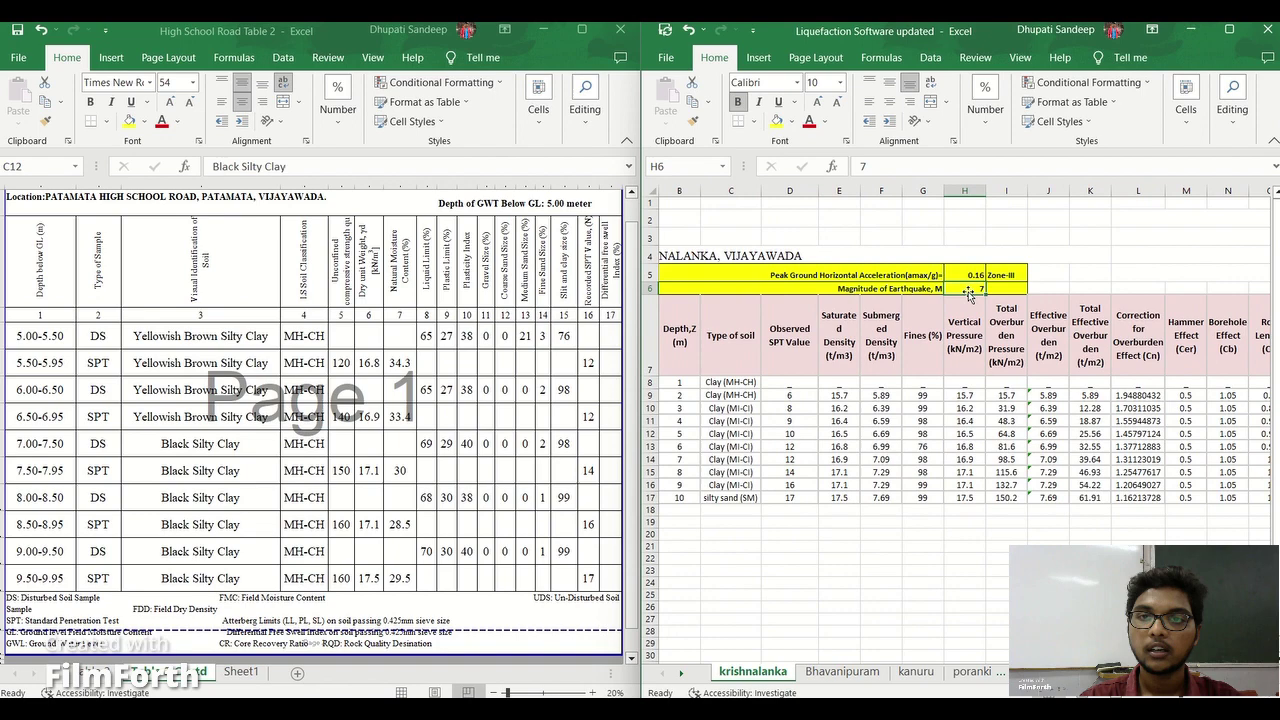
pyautogui.write('6')
pyautogui.press('Return')
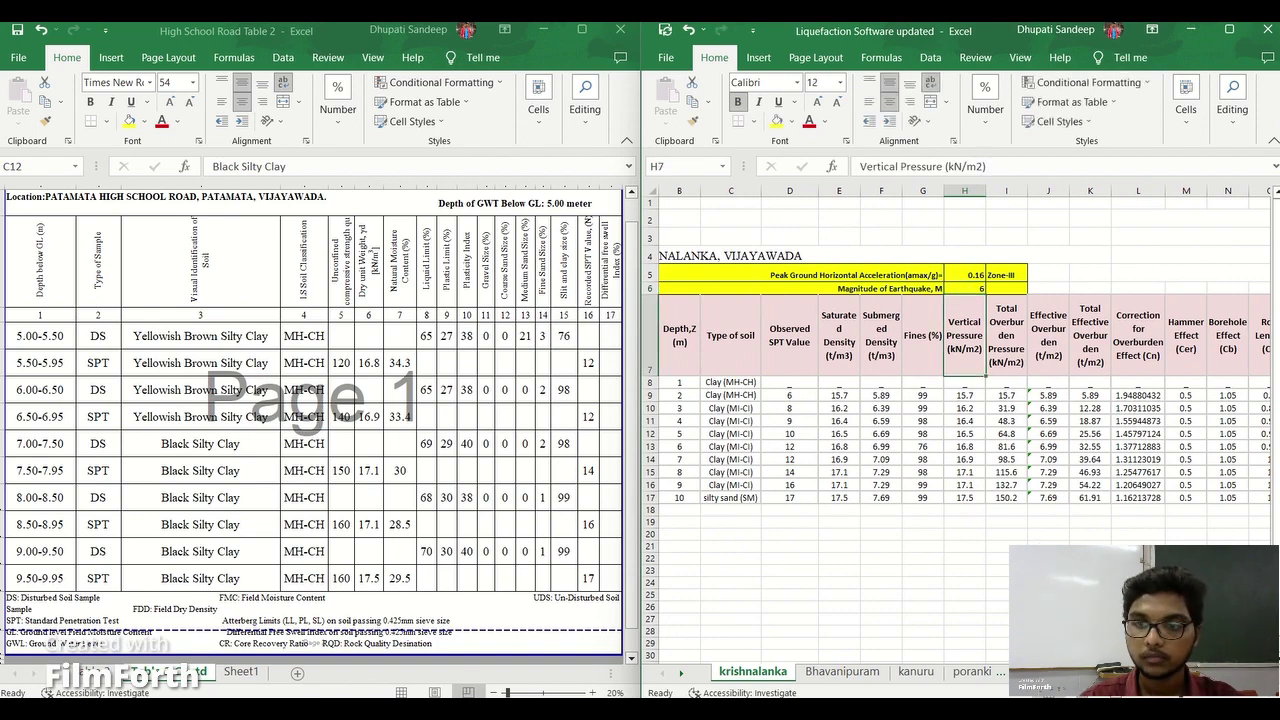
# Replace the negative F values in AD9:AD13 with 0 so LPI becomes 0.
pyautogui.hscroll(6, 1148, 418)
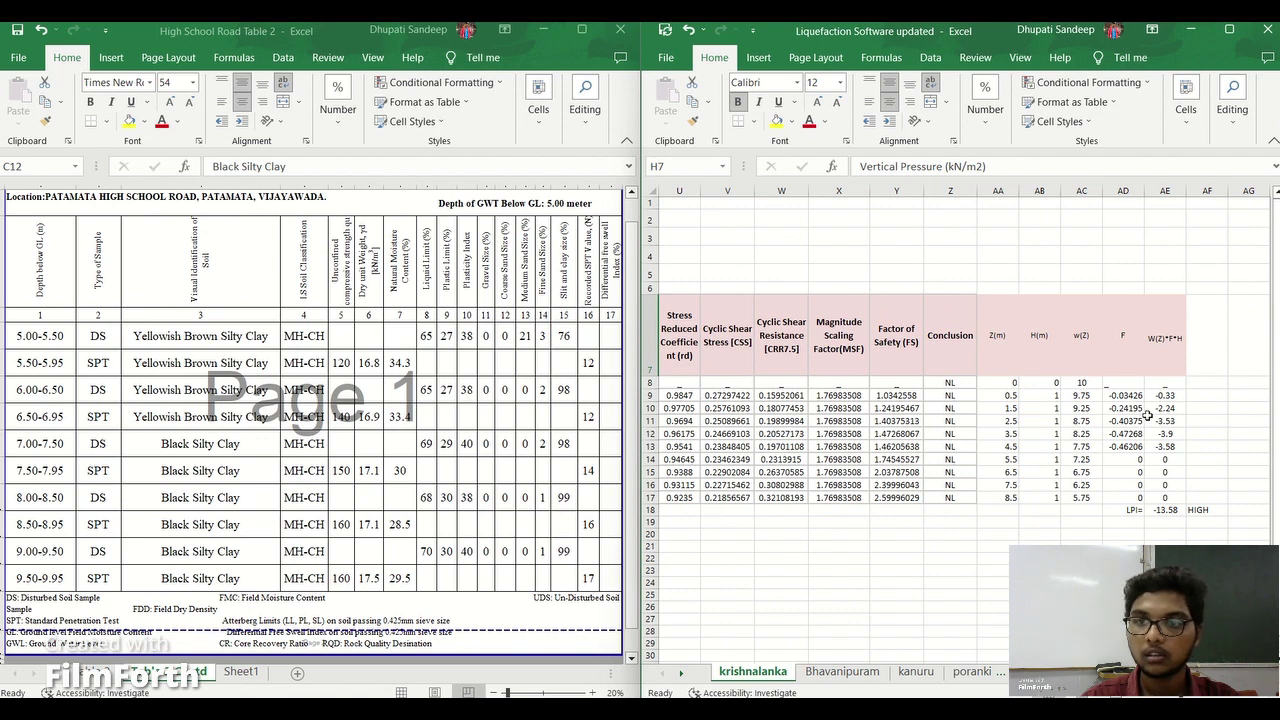
pyautogui.click(1126, 395)
pyautogui.write('0')
pyautogui.press('Return')
pyautogui.write('0')
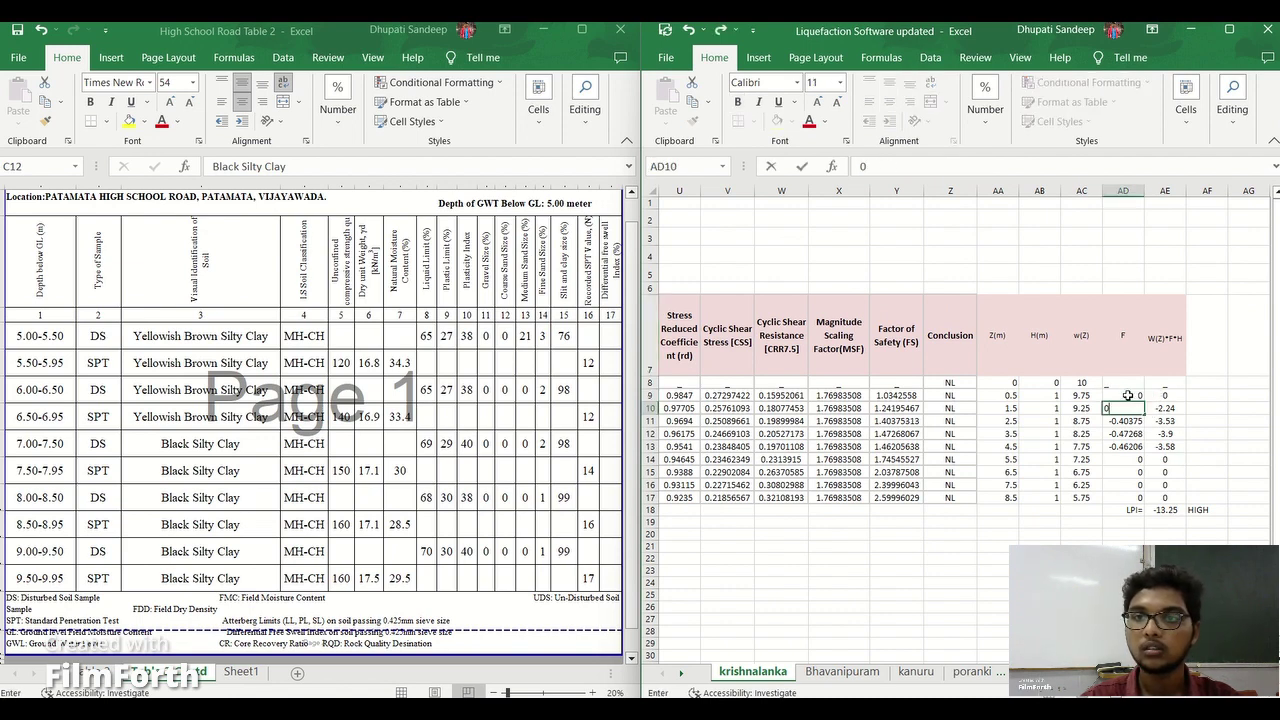
pyautogui.press('Return')
pyautogui.write('0')
pyautogui.press('Return')
pyautogui.write('0')
pyautogui.press('Return')
pyautogui.press('Return')
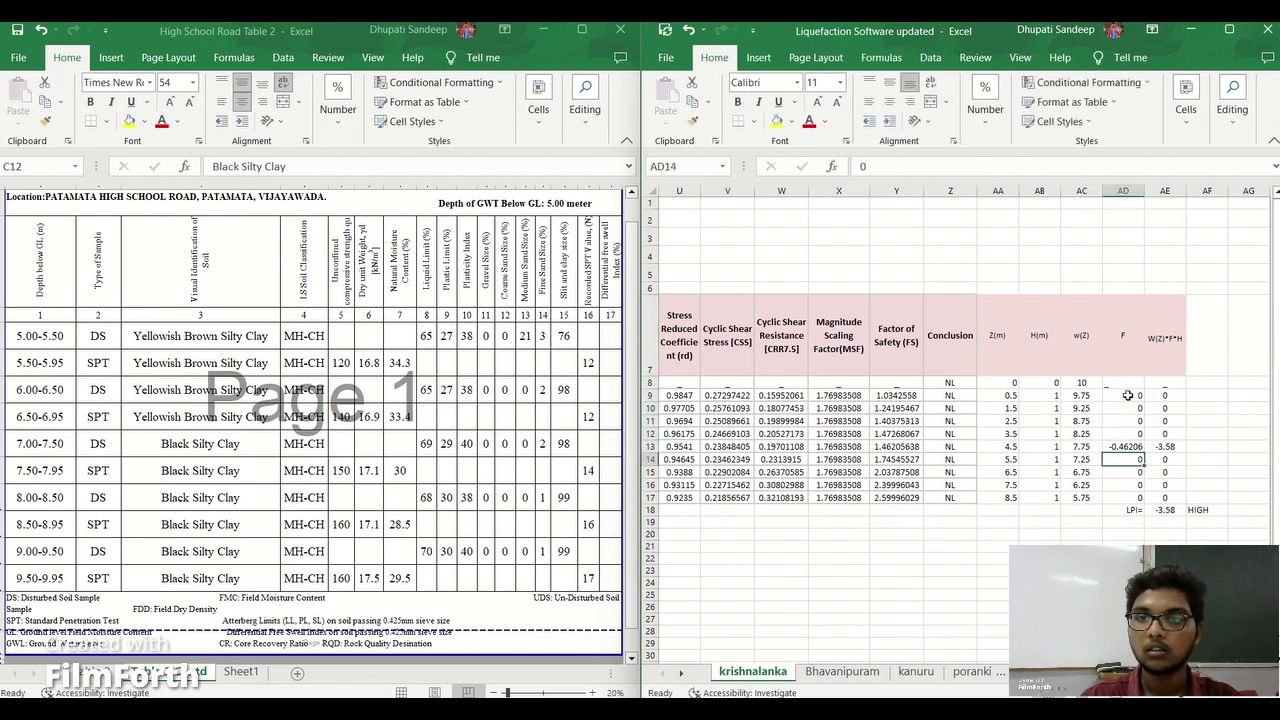
pyautogui.press('Up')
pyautogui.write('0')
pyautogui.press('Return')
pyautogui.press('Return')
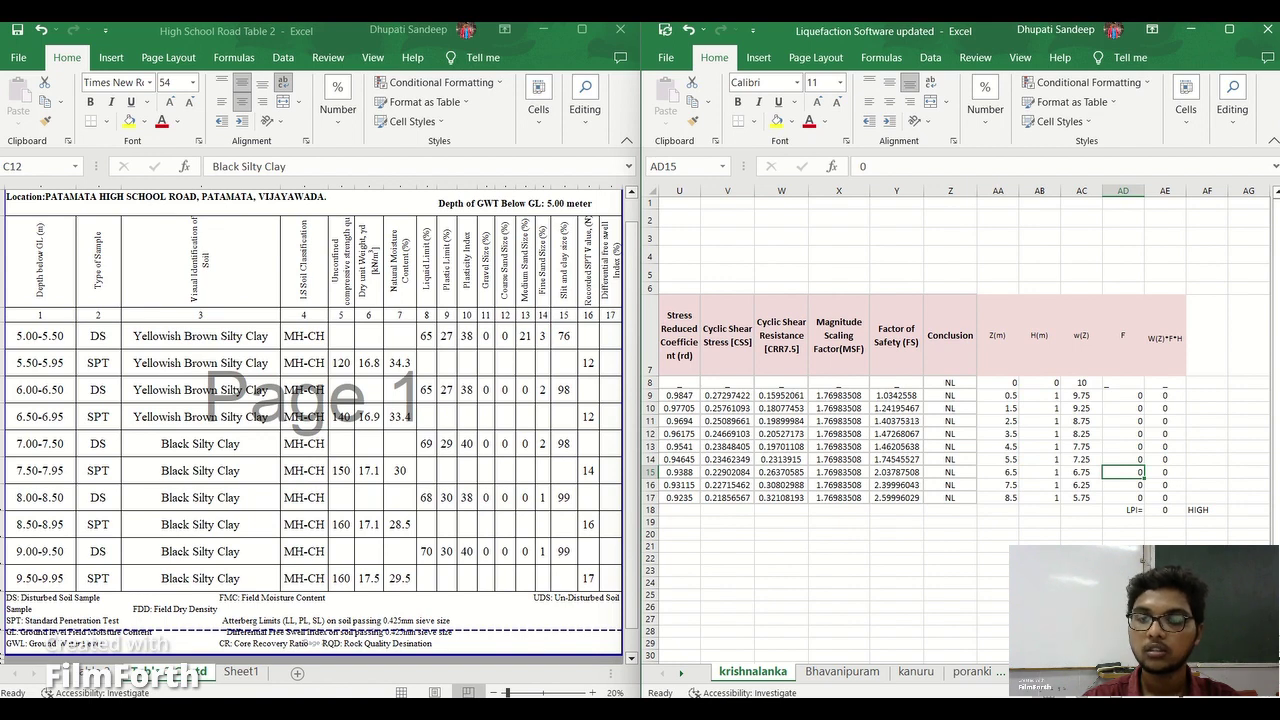
# Set the earthquake magnitude in H6 to 5.
pyautogui.hscroll(-5, 896, 436)
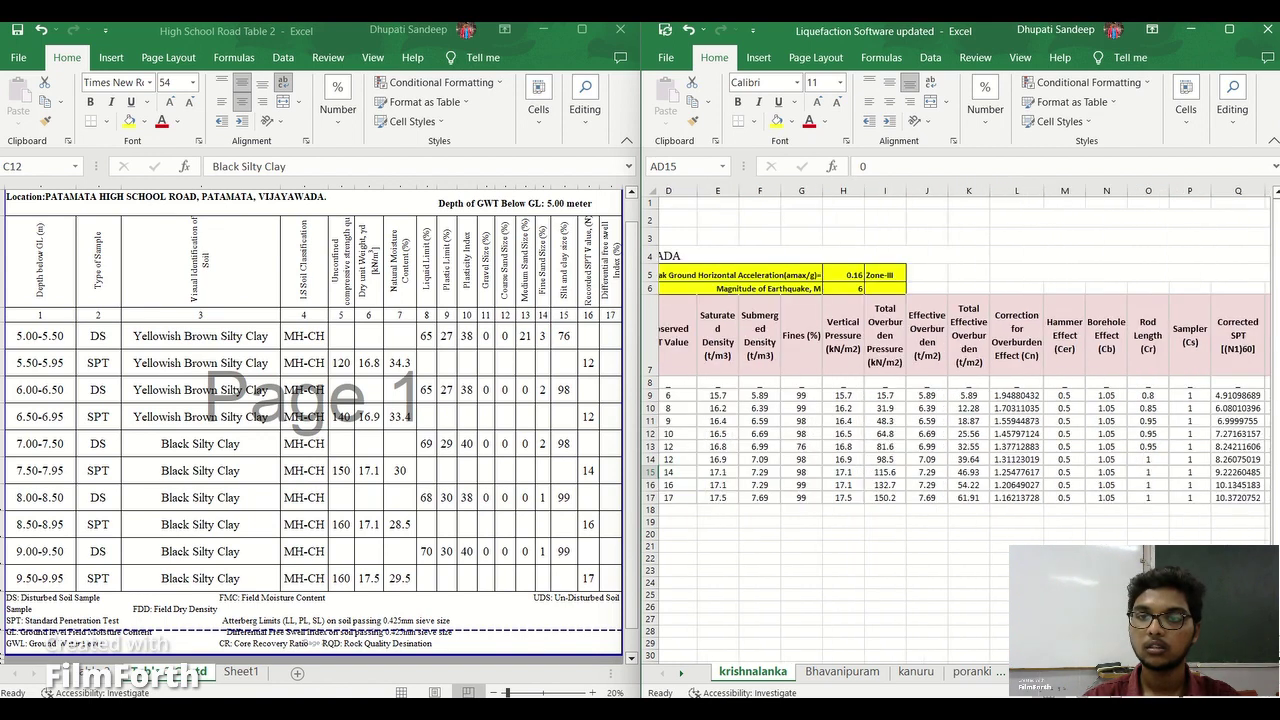
pyautogui.click(812, 288)
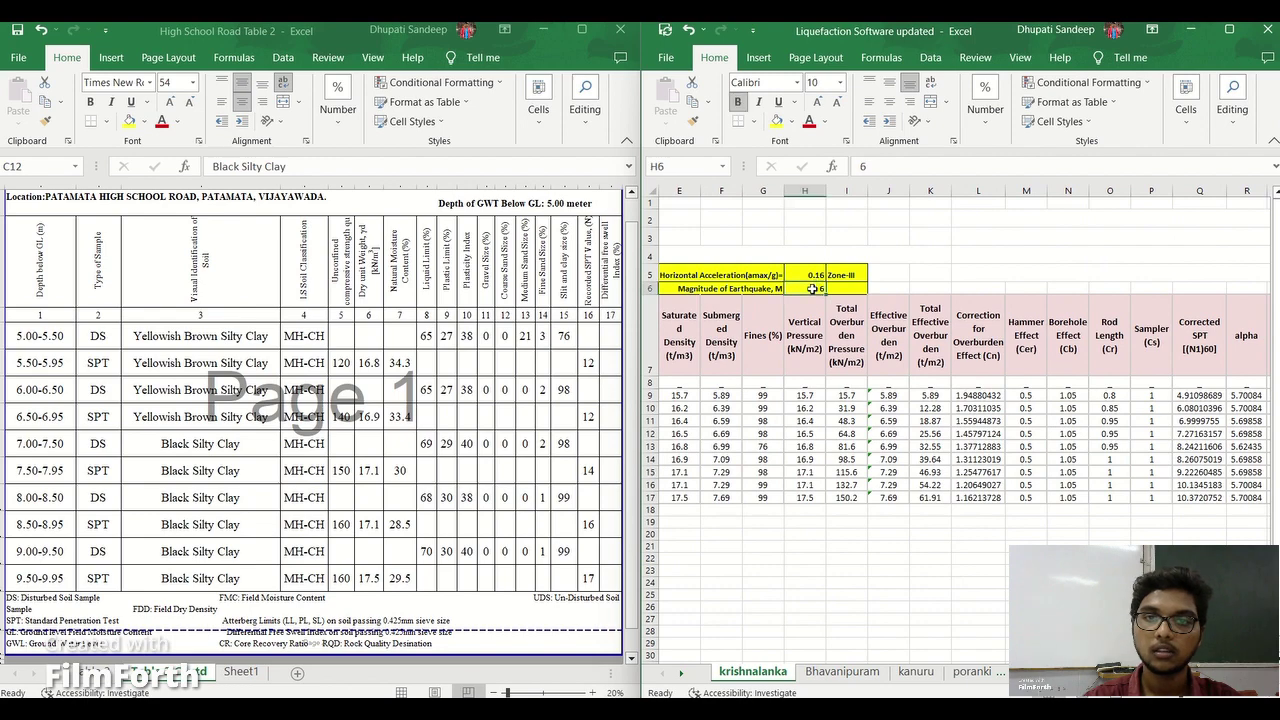
pyautogui.write('5')
pyautogui.press('Return')
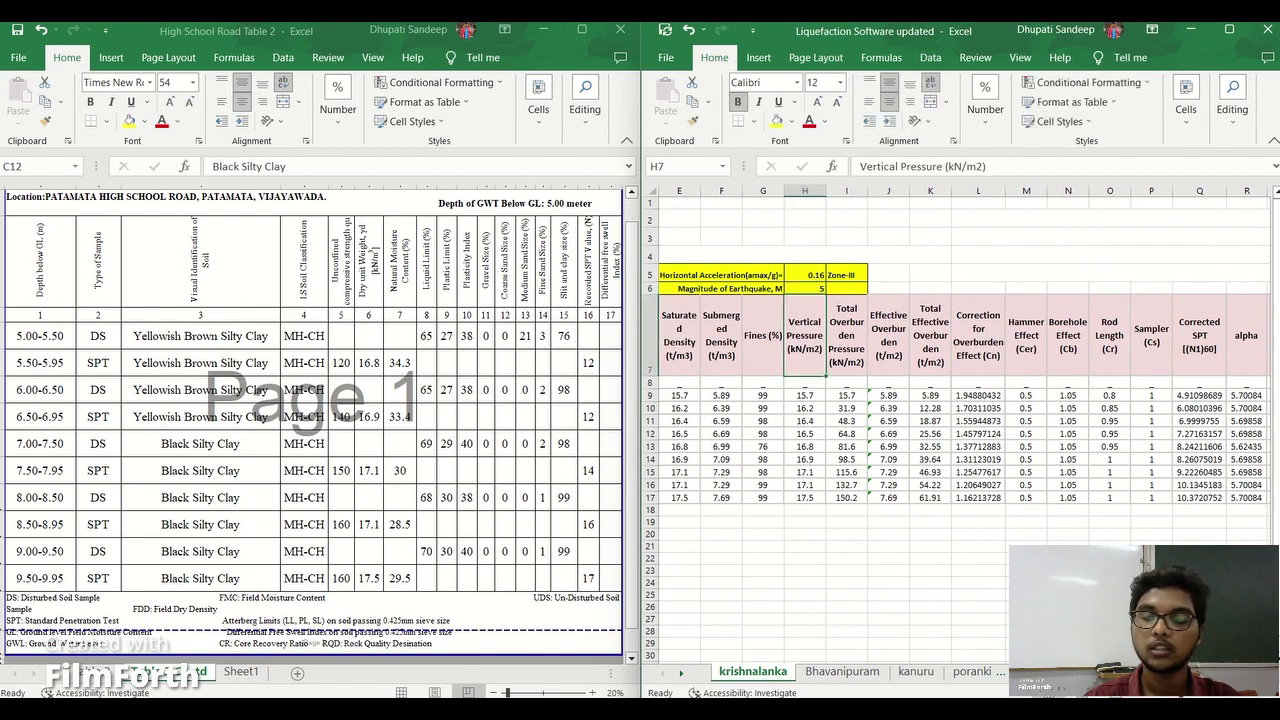
# Check the LPI result of 0 and its severity label at AF18.
pyautogui.hscroll(5, 960, 430)
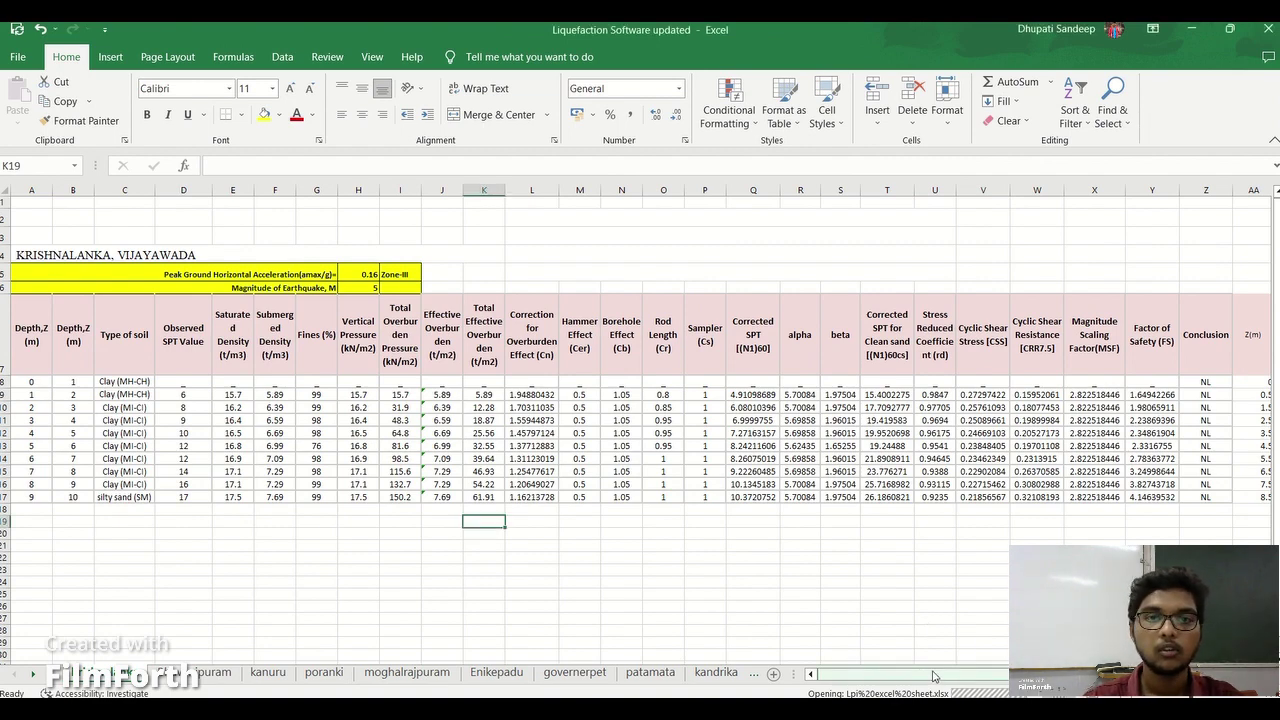
pyautogui.moveTo(935, 662); pyautogui.dragTo(960, 675)
pyautogui.hscroll(3, 960, 675)
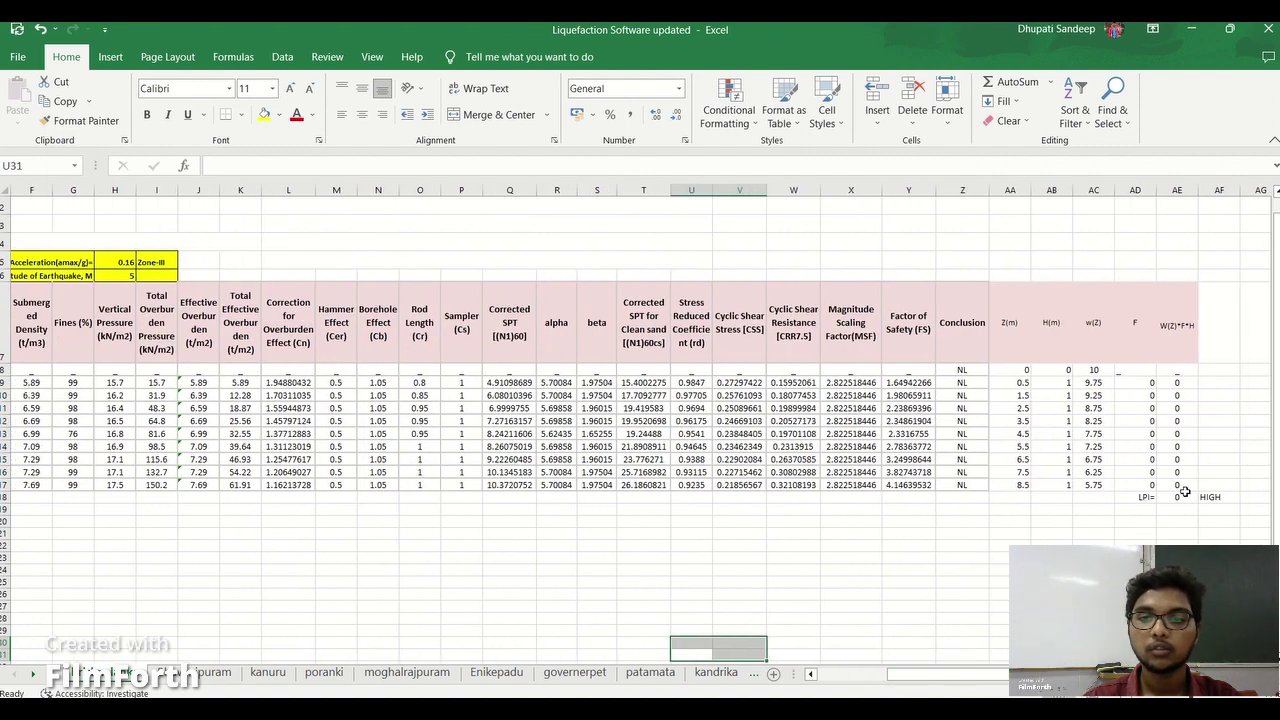
pyautogui.click(1206, 497)
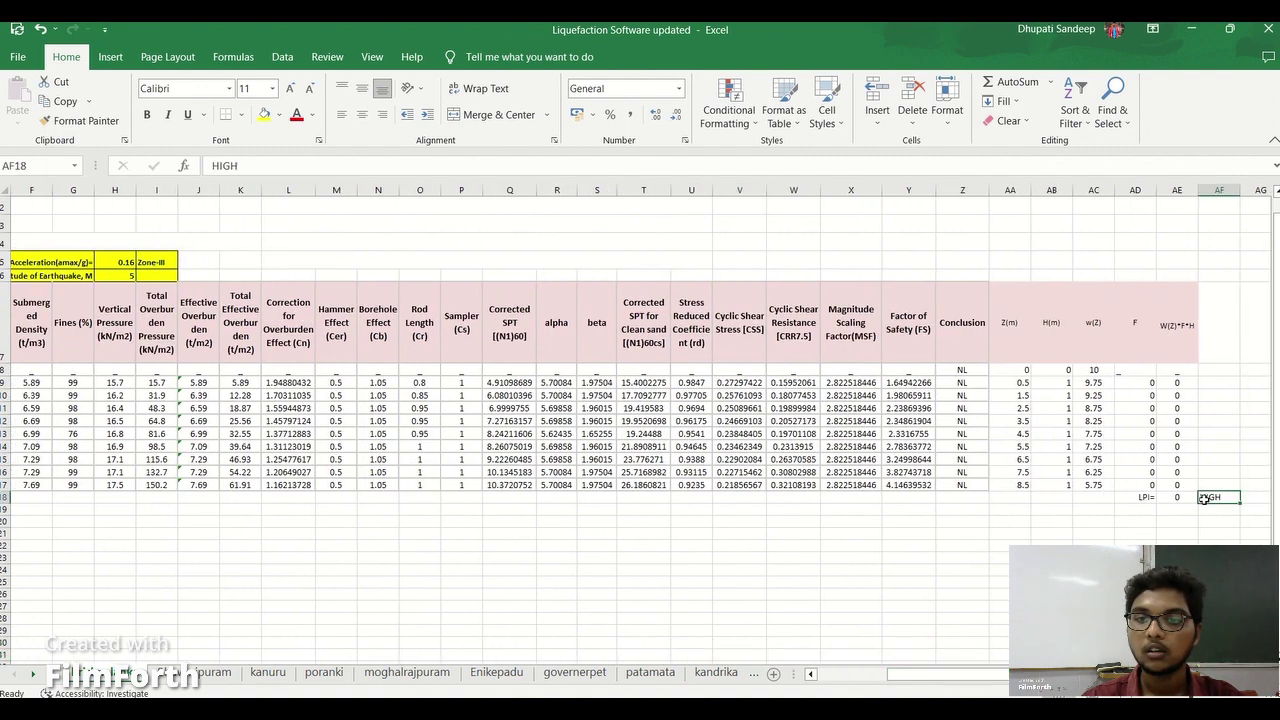
# Switch to the 'Lpi excel sheet' workbook and browse its location LPI and severity list.
pyautogui.moveTo(740, 712)
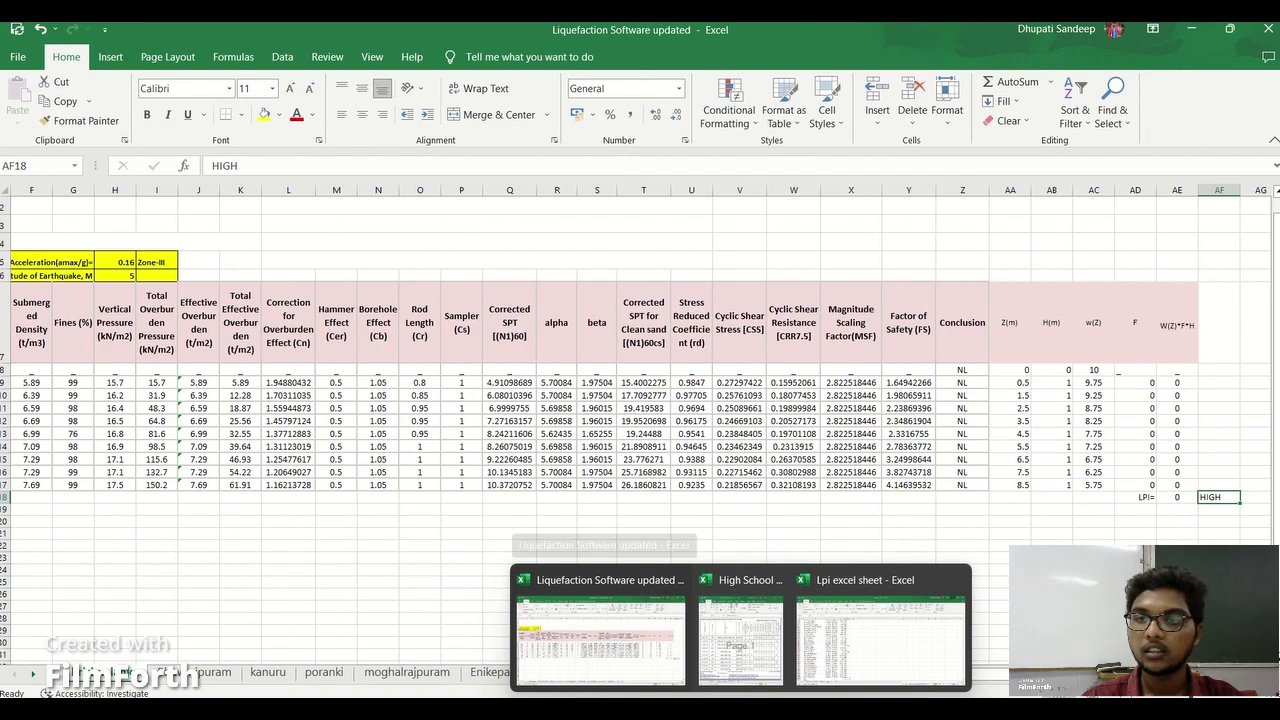
pyautogui.click(855, 665)
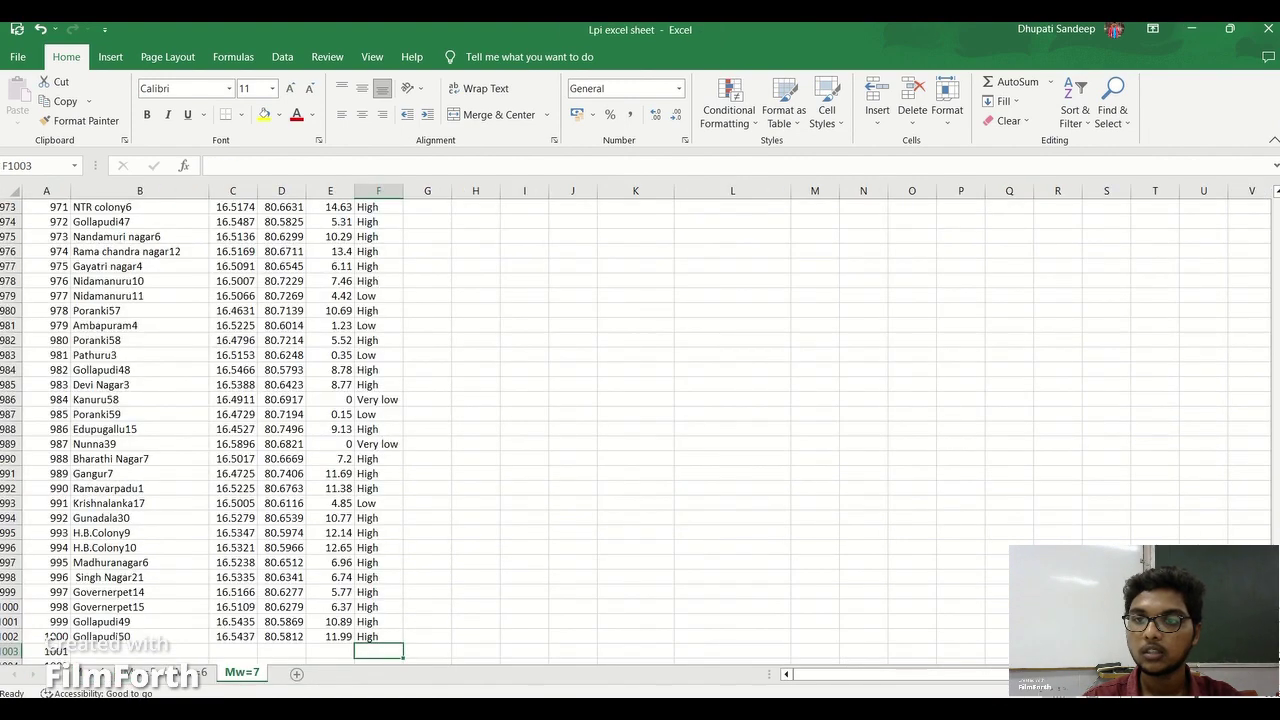
pyautogui.scroll(20, 1276, 512)
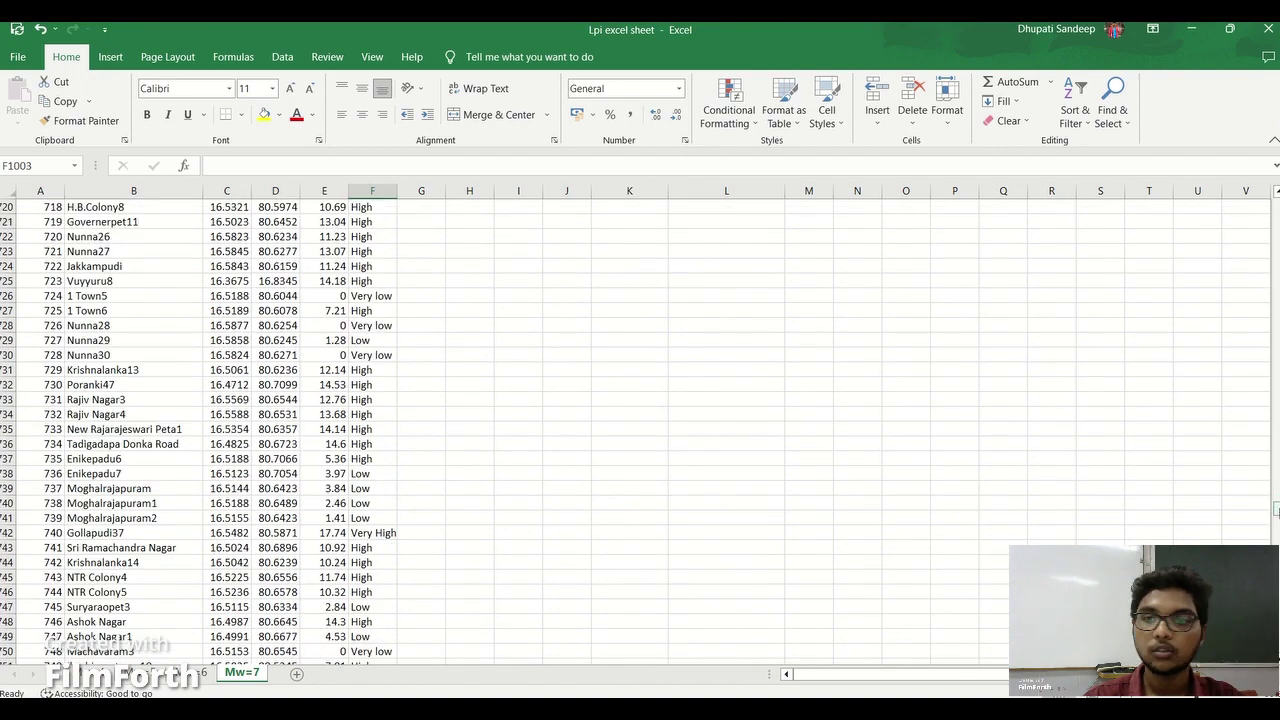
pyautogui.scroll(-1, 1276, 508)
pyautogui.scroll(20, 1276, 432)
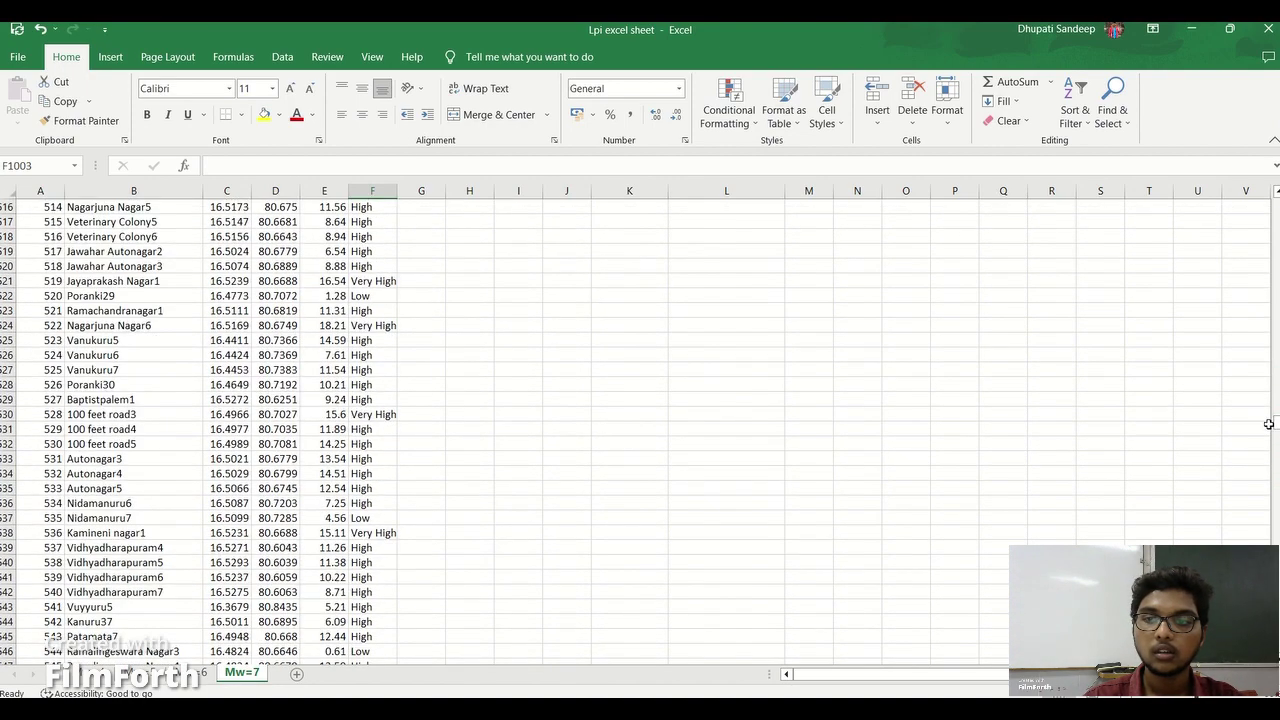
pyautogui.scroll(-1, 1268, 424)
pyautogui.scroll(20, 1260, 330)
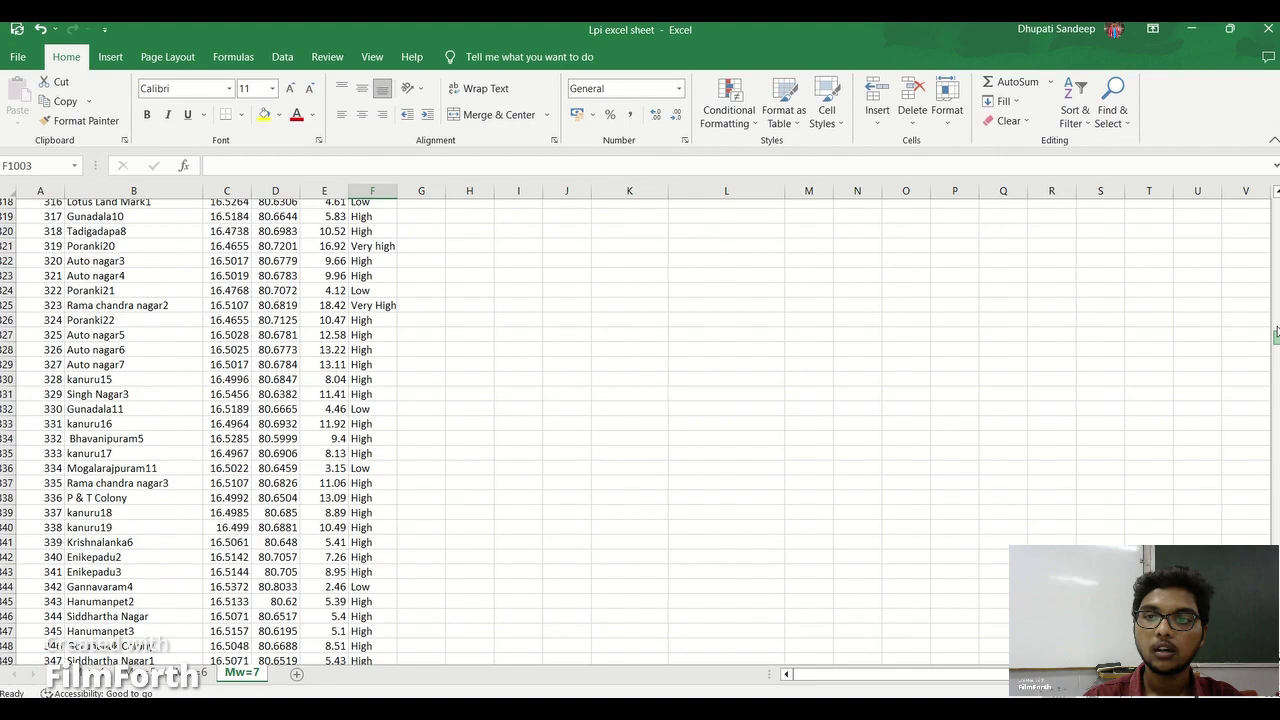
pyautogui.scroll(20, 1260, 313)
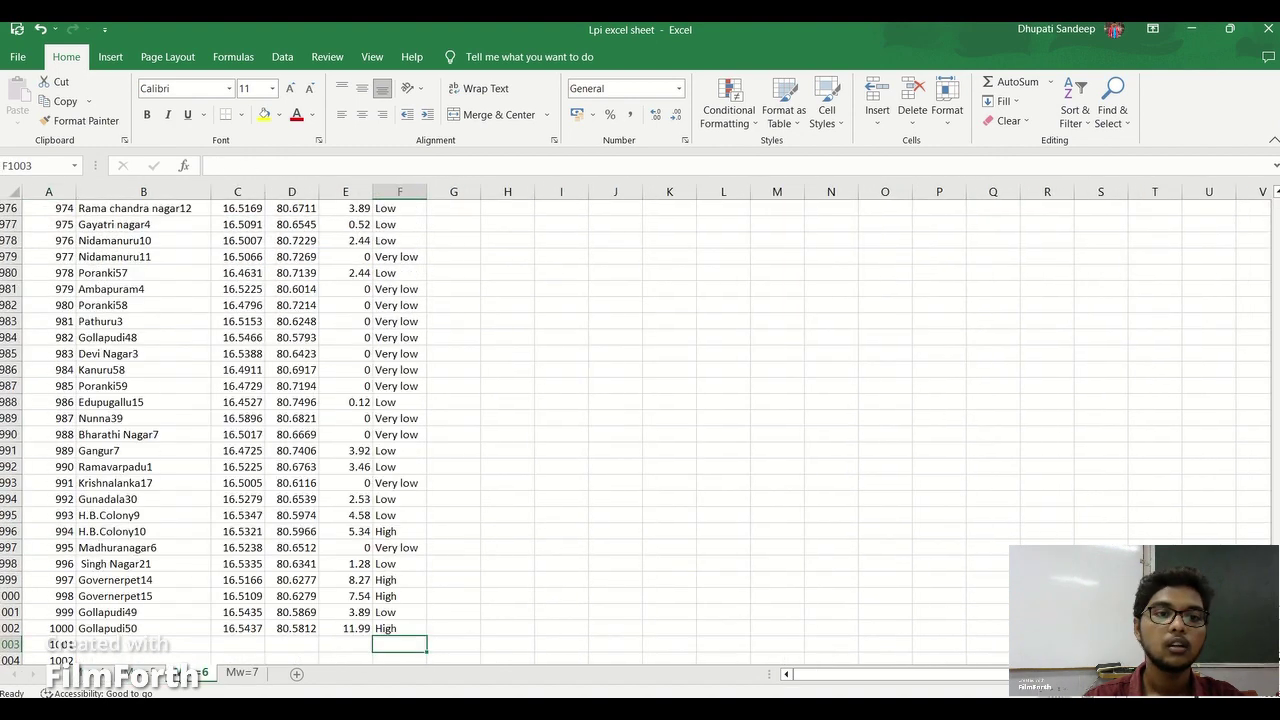
# Show the Mw=7 sheet and its LPI severity key: 0 very low to above 15 very high.
pyautogui.click(238, 674)
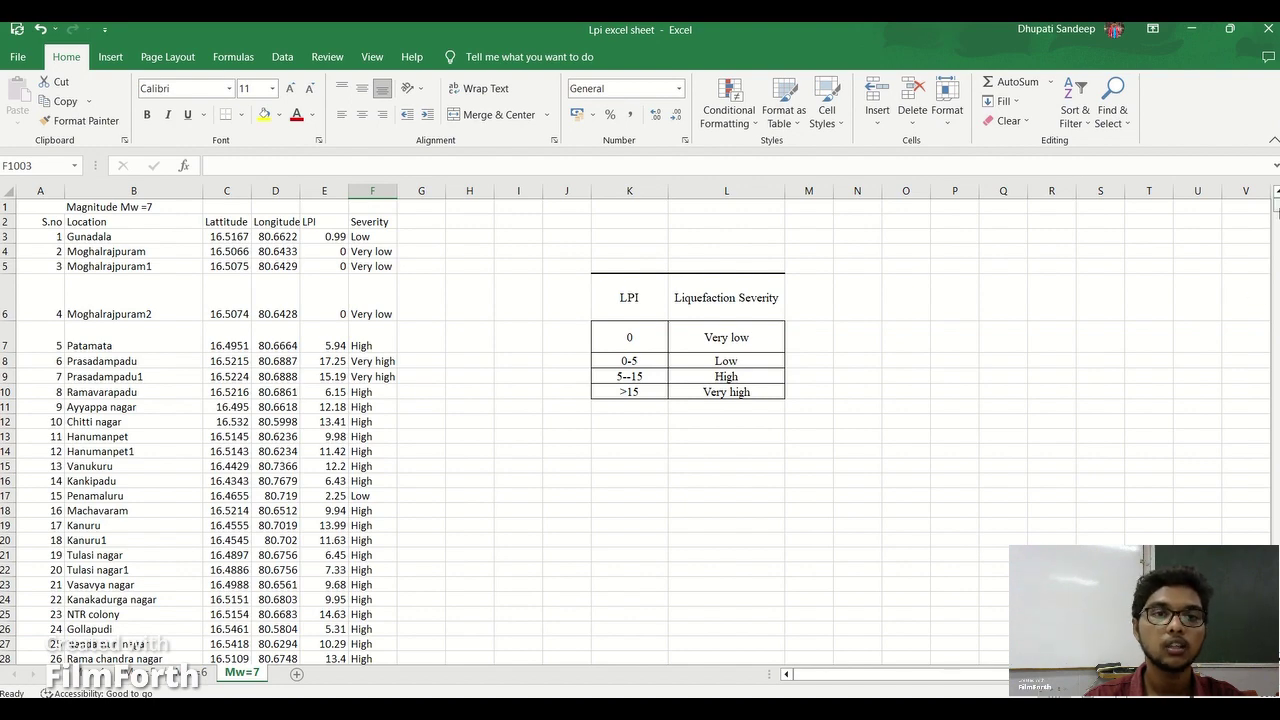
pyautogui.moveTo(1276, 207); pyautogui.dragTo(1276, 222)
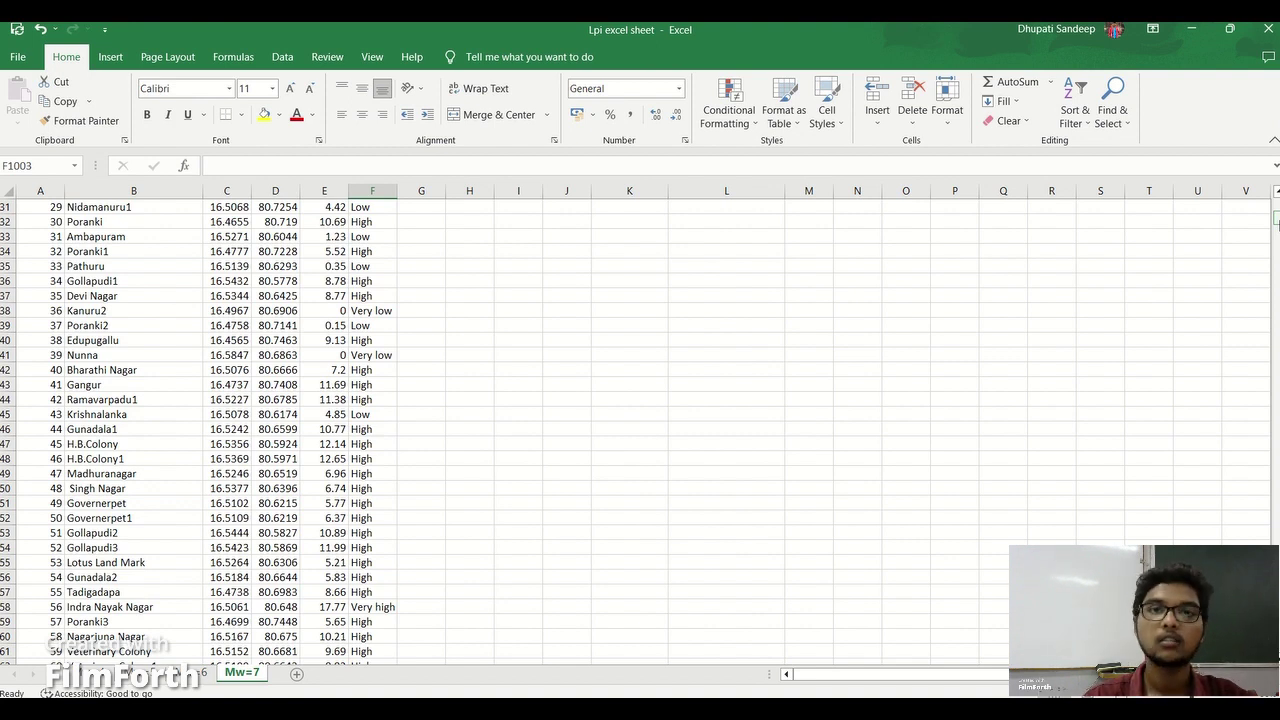
pyautogui.moveTo(1276, 222); pyautogui.dragTo(1276, 206)
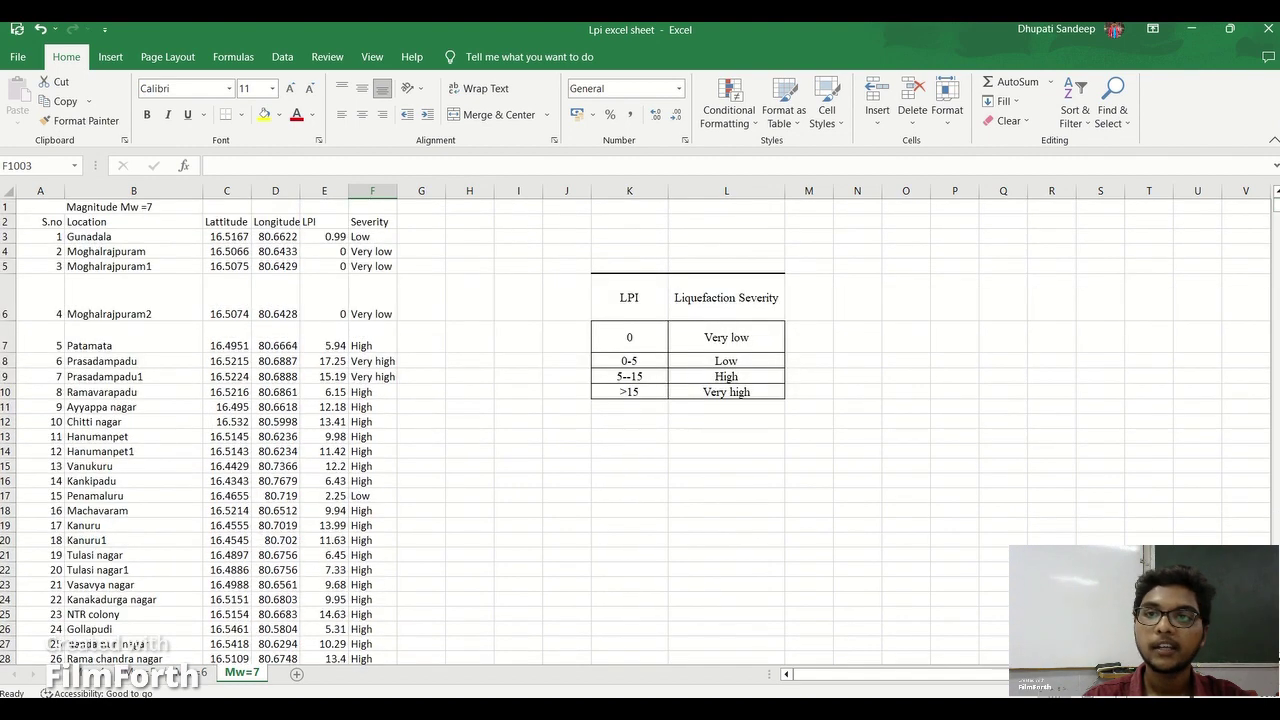
pyautogui.moveTo(527, 22)
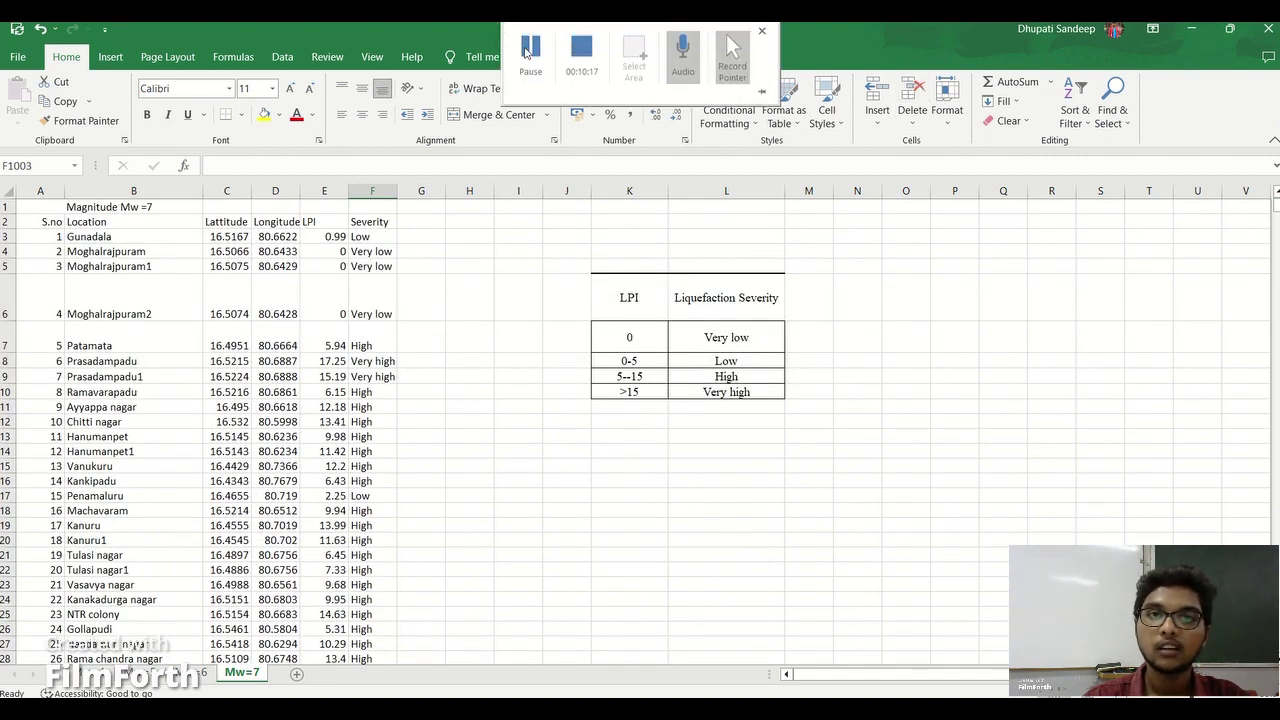